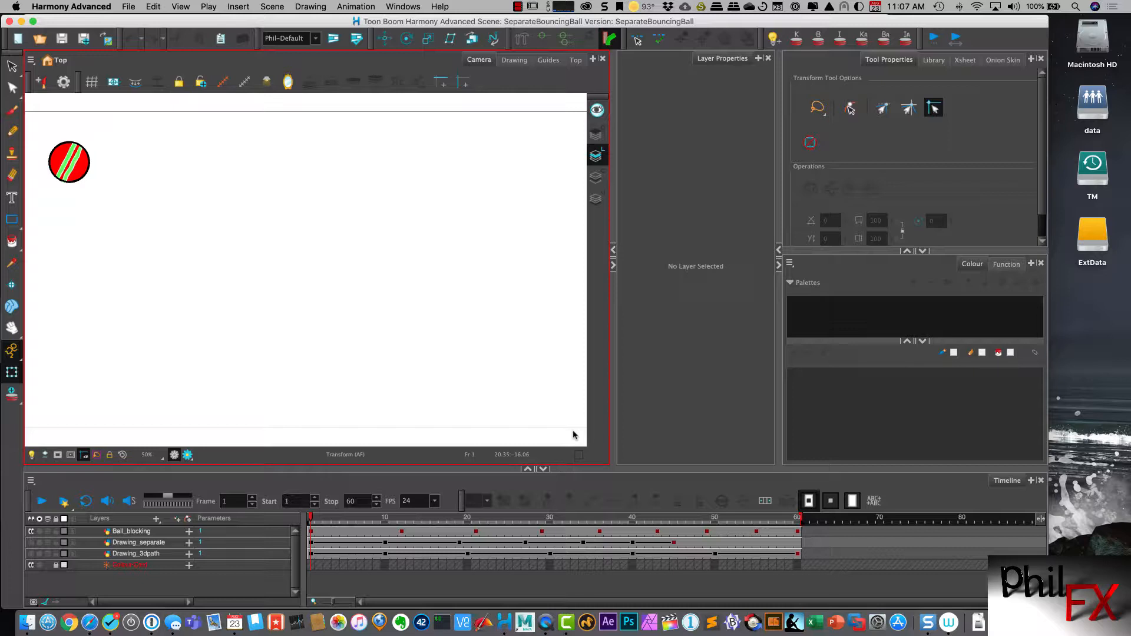
# Select the Ball_blocking layer, play its animation, and return to frame 1.
pyautogui.click(130, 530)
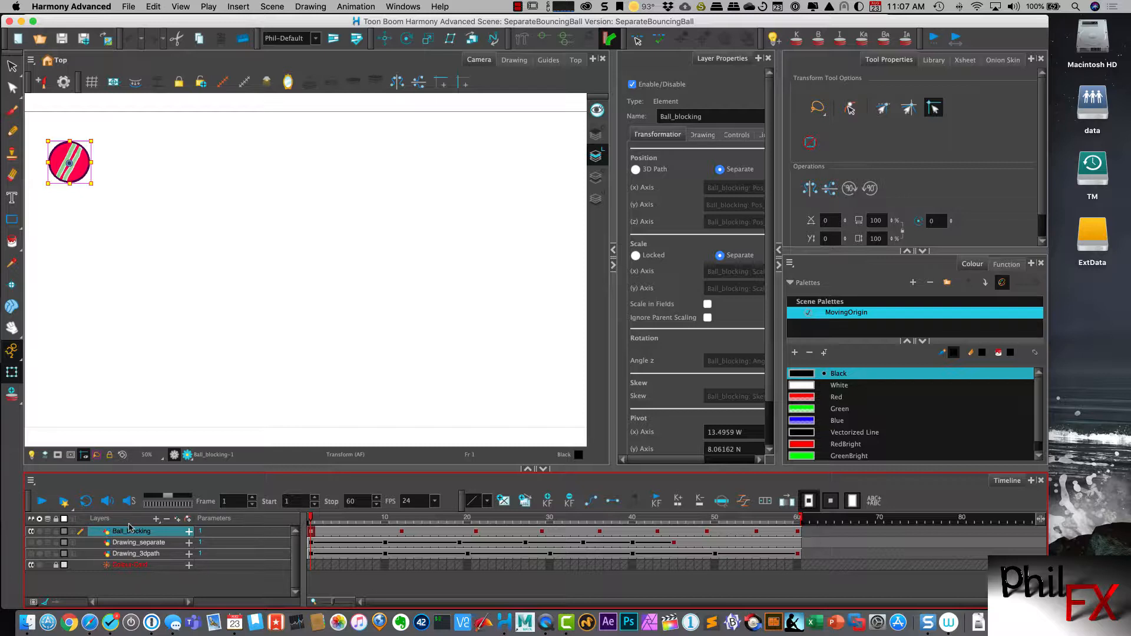
pyautogui.click(43, 501)
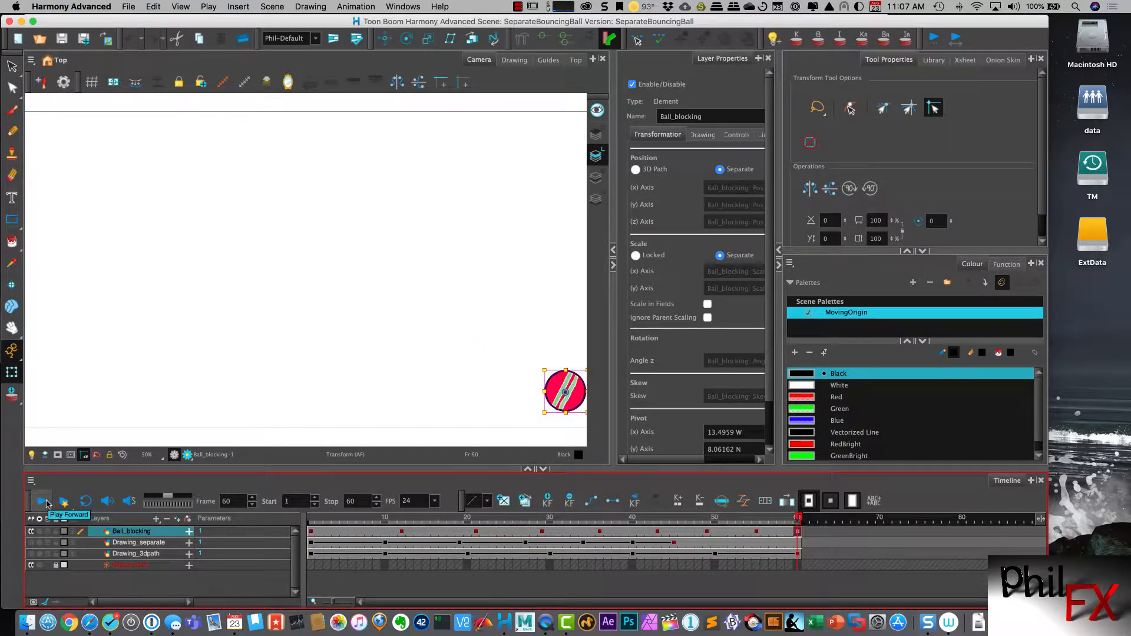
pyautogui.click(336, 517)
pyautogui.moveTo(337, 517); pyautogui.dragTo(311, 517)
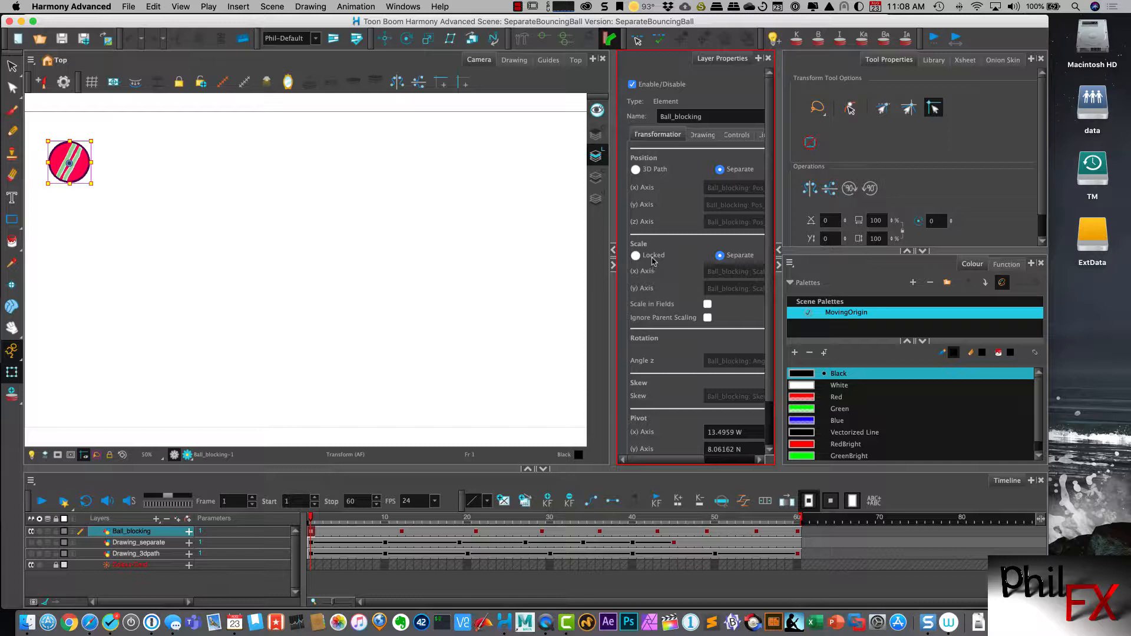
# Switch the Ball_blocking position mode to 3D Path and back to Separate.
pyautogui.click(636, 170)
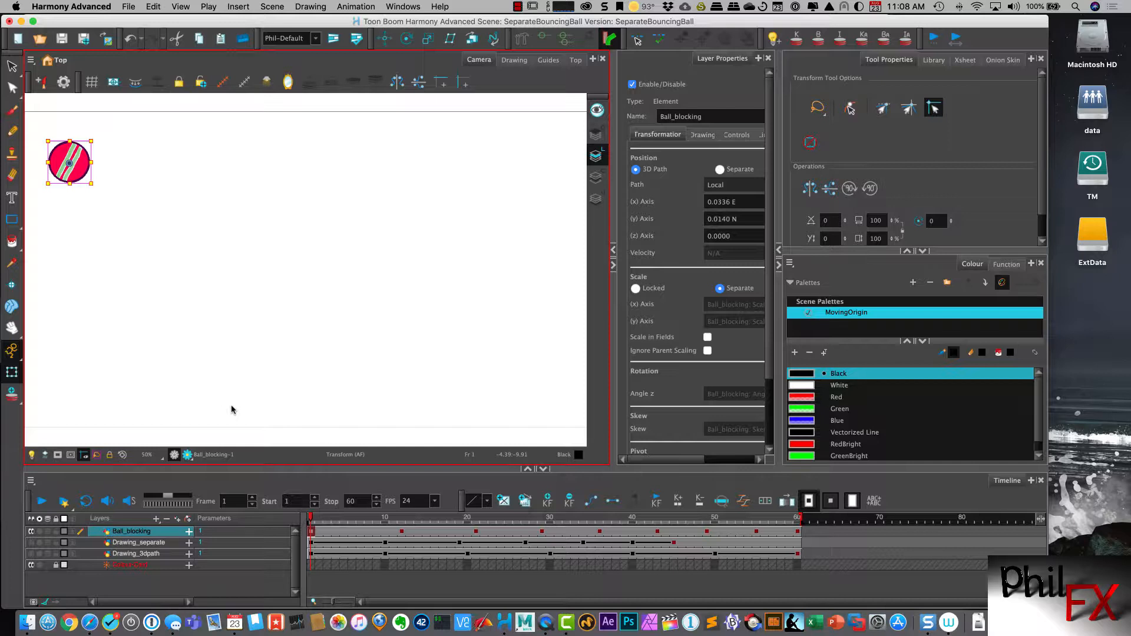
pyautogui.click(720, 169)
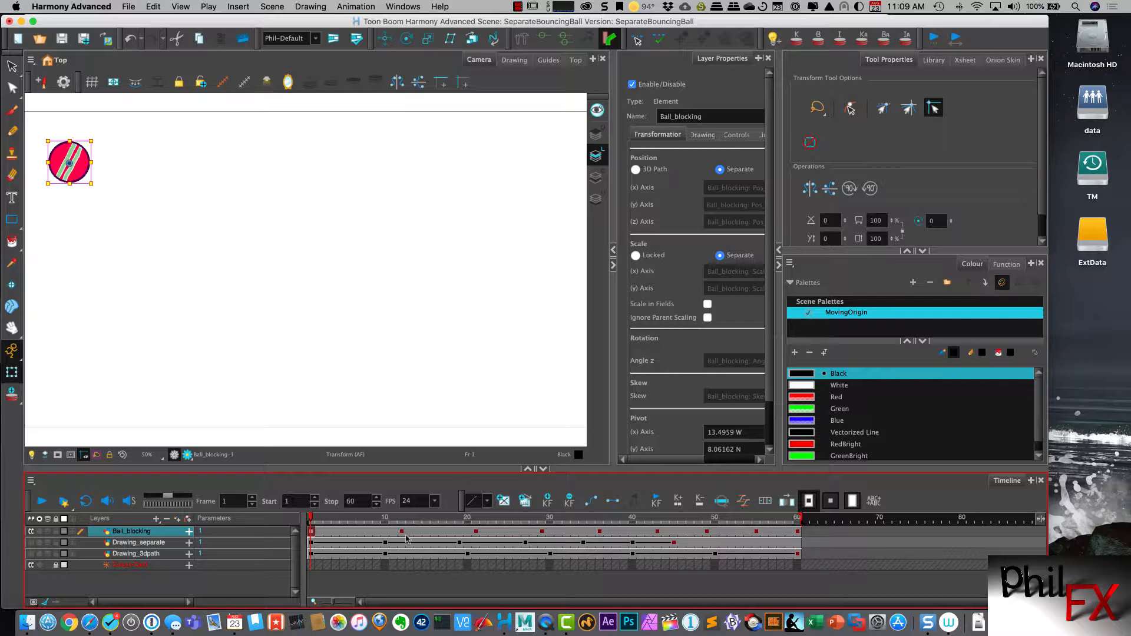
# Convert the Ball_blocking keyframes across frames 1 to 60 from stop-motion to motion keyframes.
pyautogui.keyDown('shift'); pyautogui.click(799, 534); pyautogui.keyUp('shift')
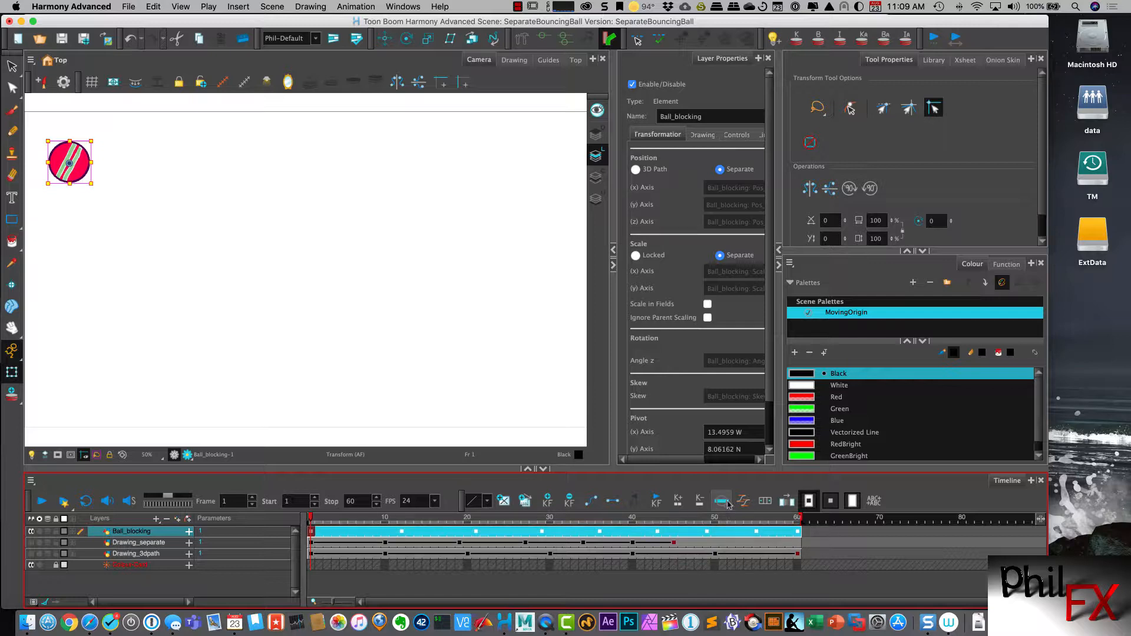
pyautogui.rightClick(420, 530)
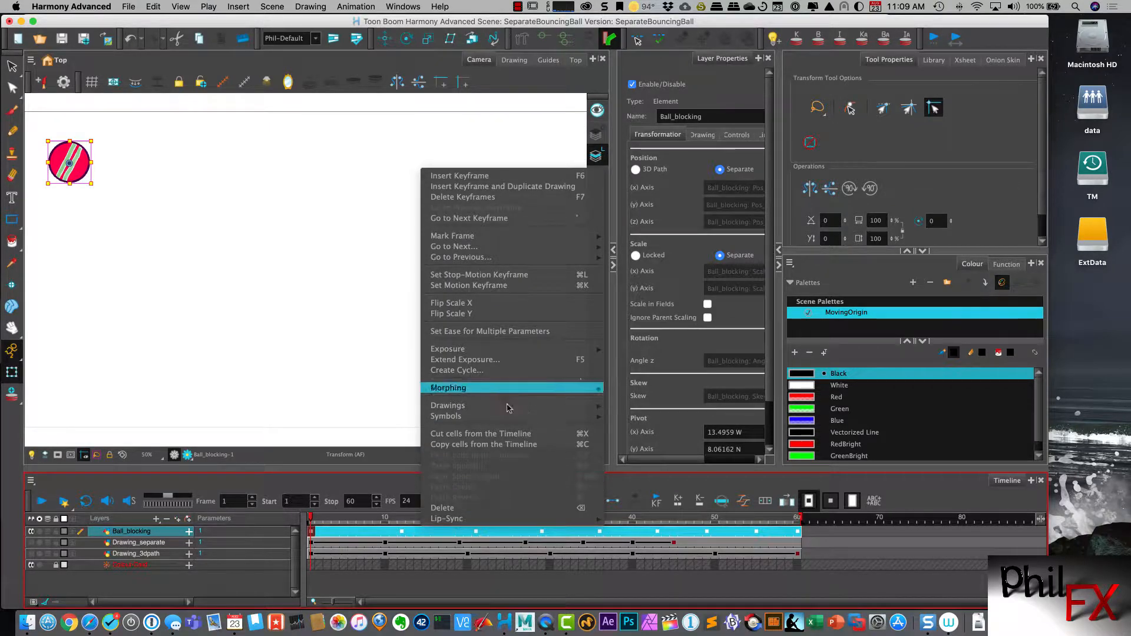
pyautogui.click(593, 287)
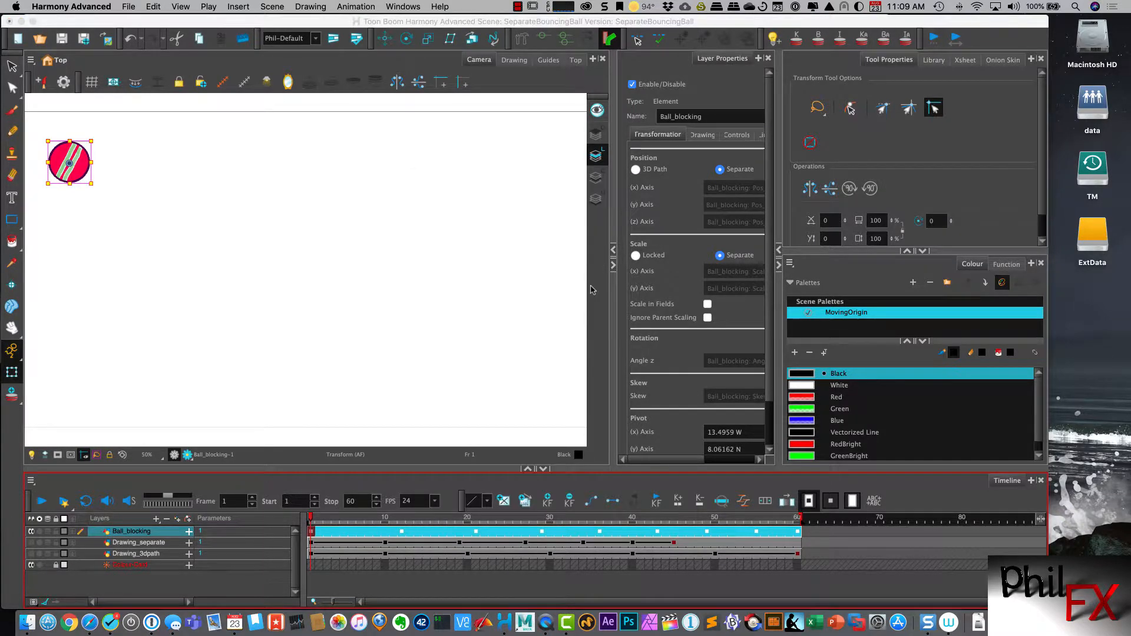
pyautogui.click(411, 532)
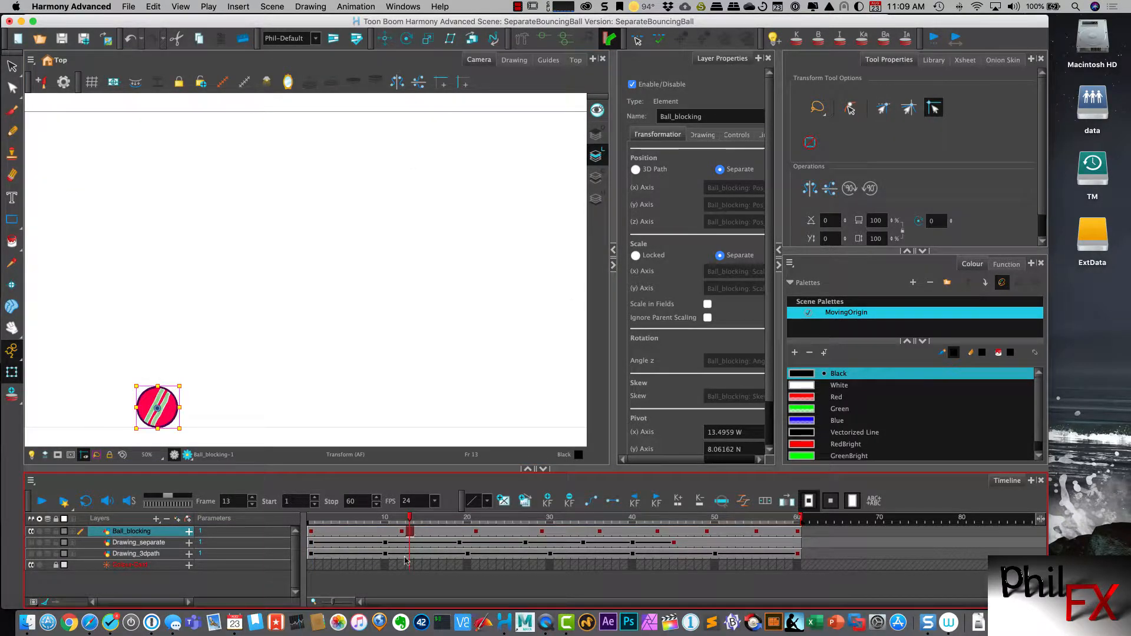
pyautogui.click(312, 532)
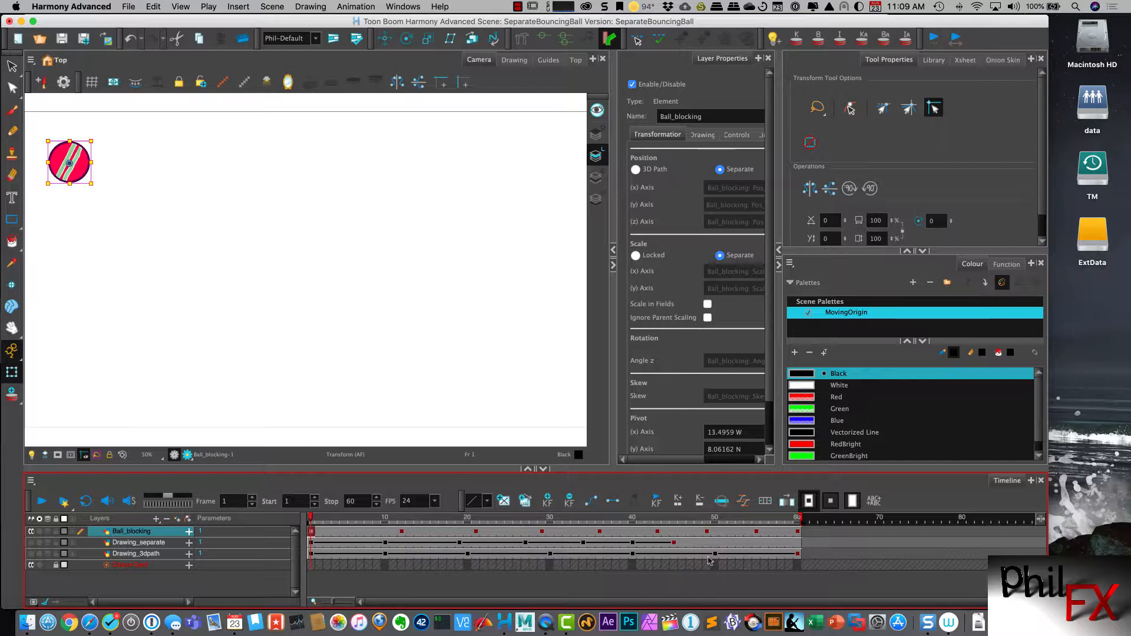
pyautogui.keyDown('shift'); pyautogui.click(798, 532); pyautogui.keyUp('shift')
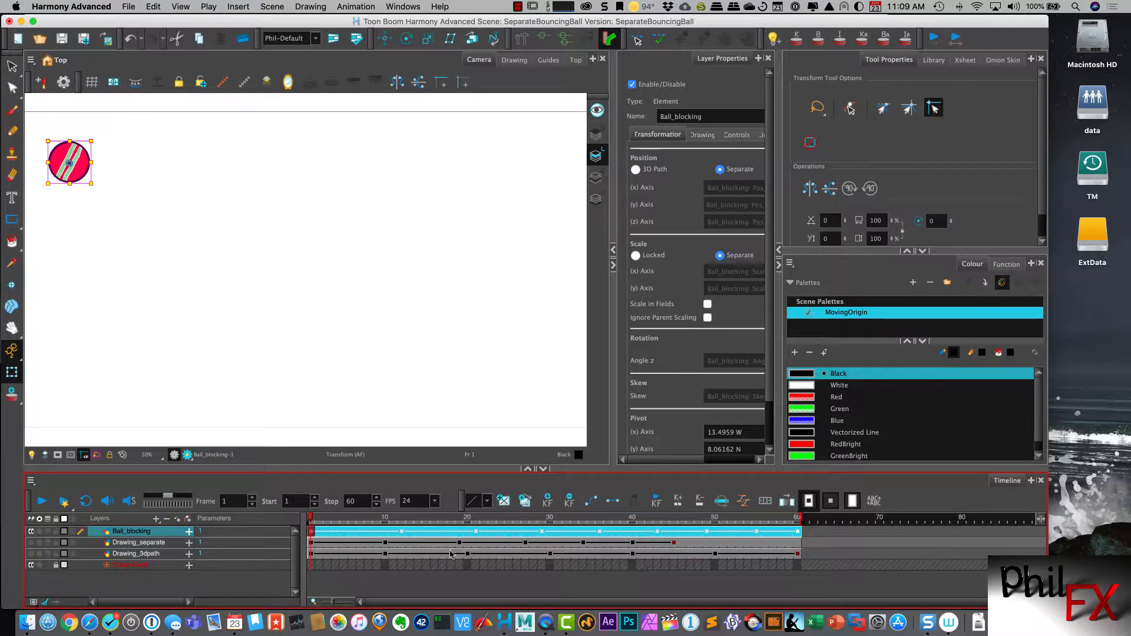
pyautogui.click(773, 531)
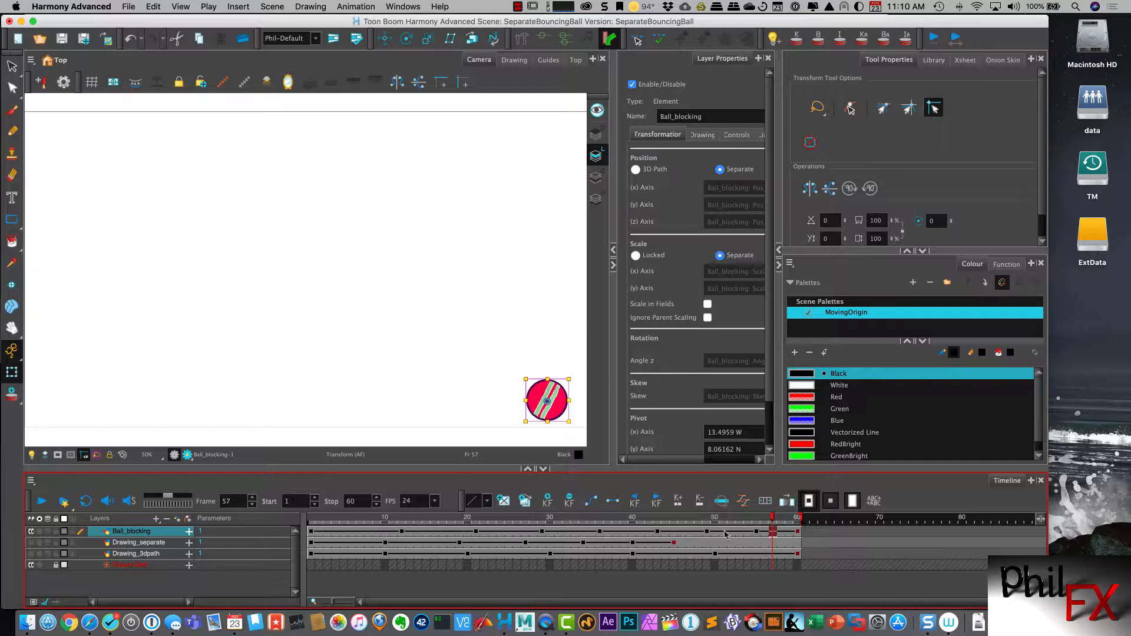
# Set a motion keyframe on Ball_blocking at frame 60 and scrub back to frame 1.
pyautogui.click(797, 532)
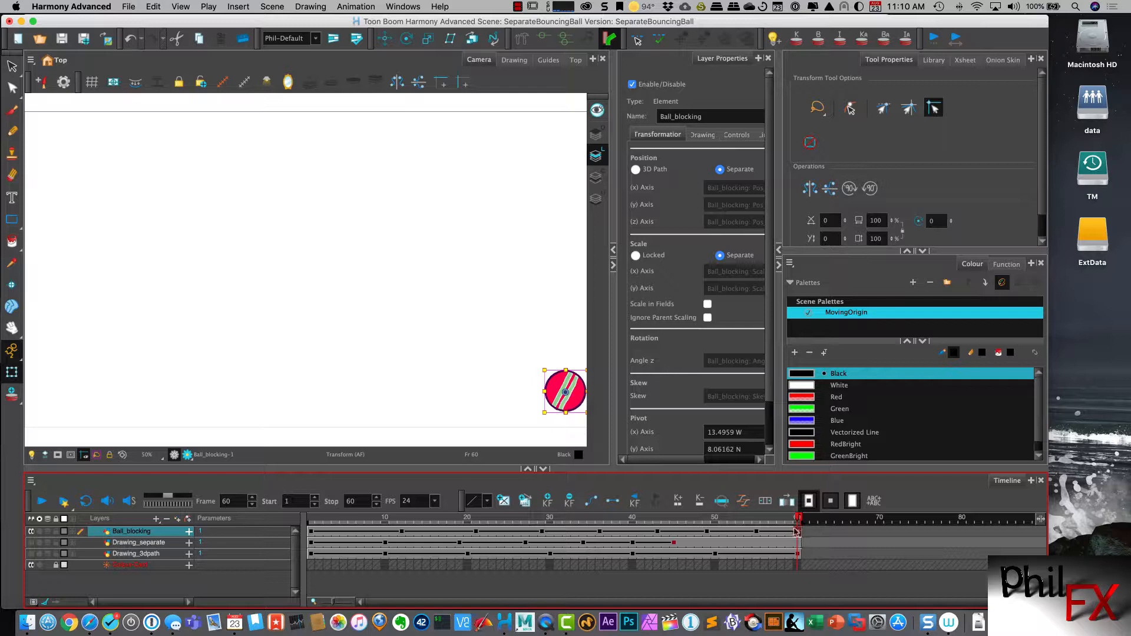
pyautogui.rightClick(798, 531)
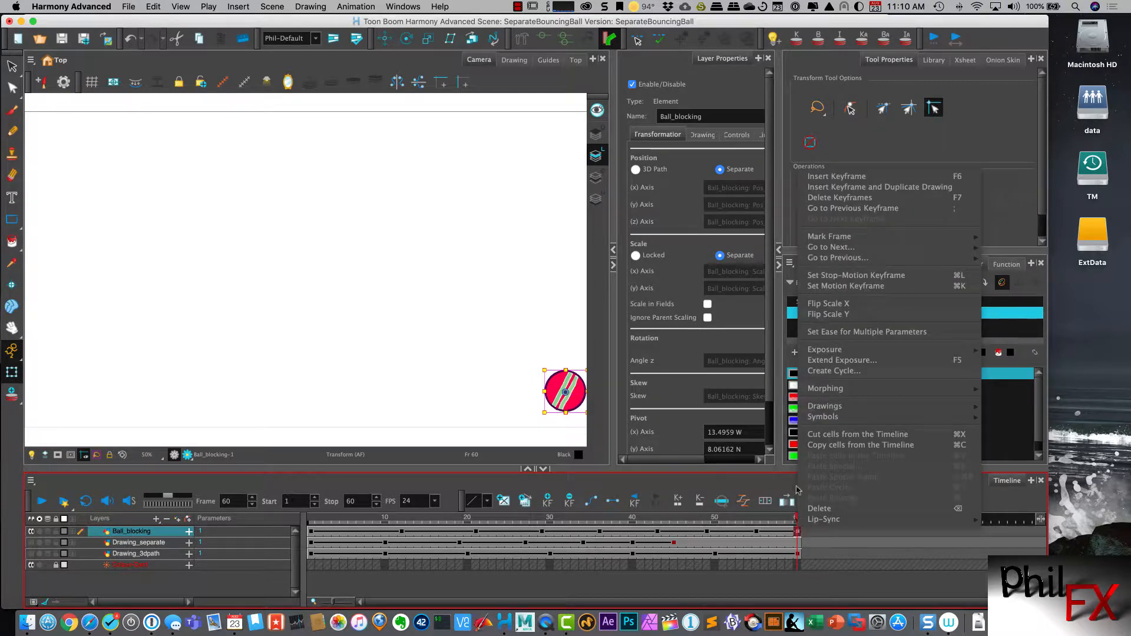
pyautogui.click(859, 287)
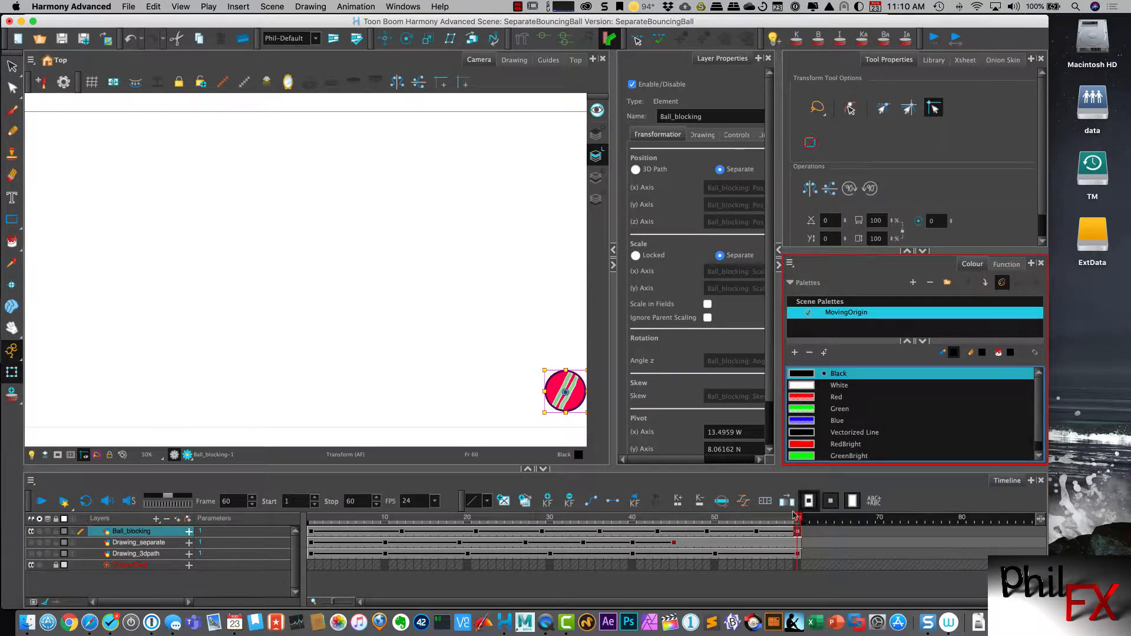
pyautogui.press(',')
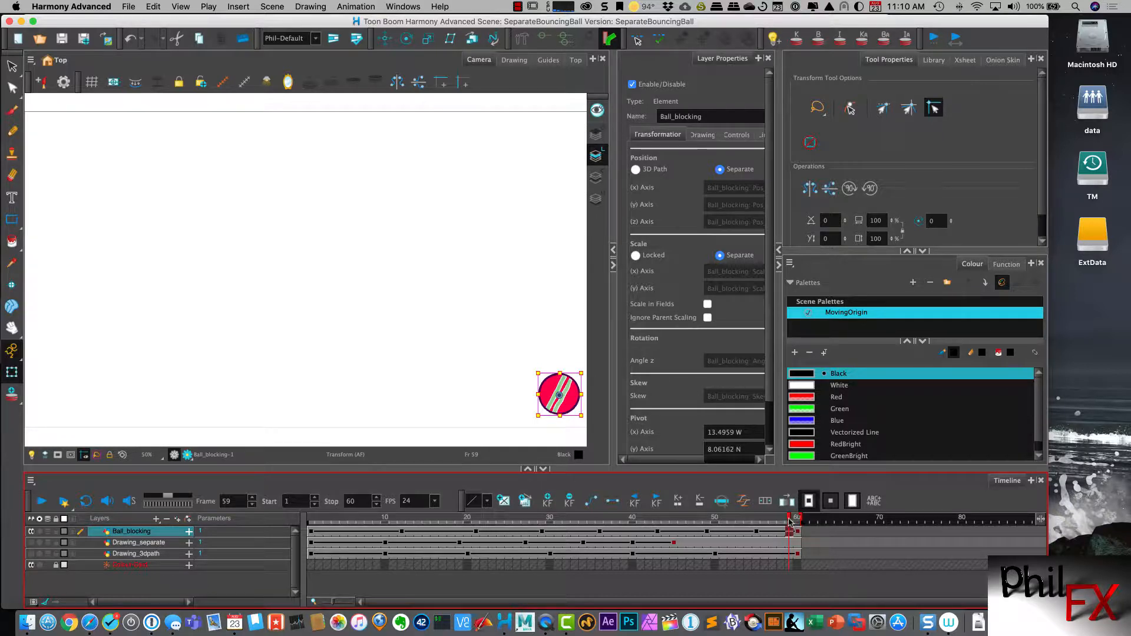
pyautogui.moveTo(788, 517); pyautogui.dragTo(306, 530)
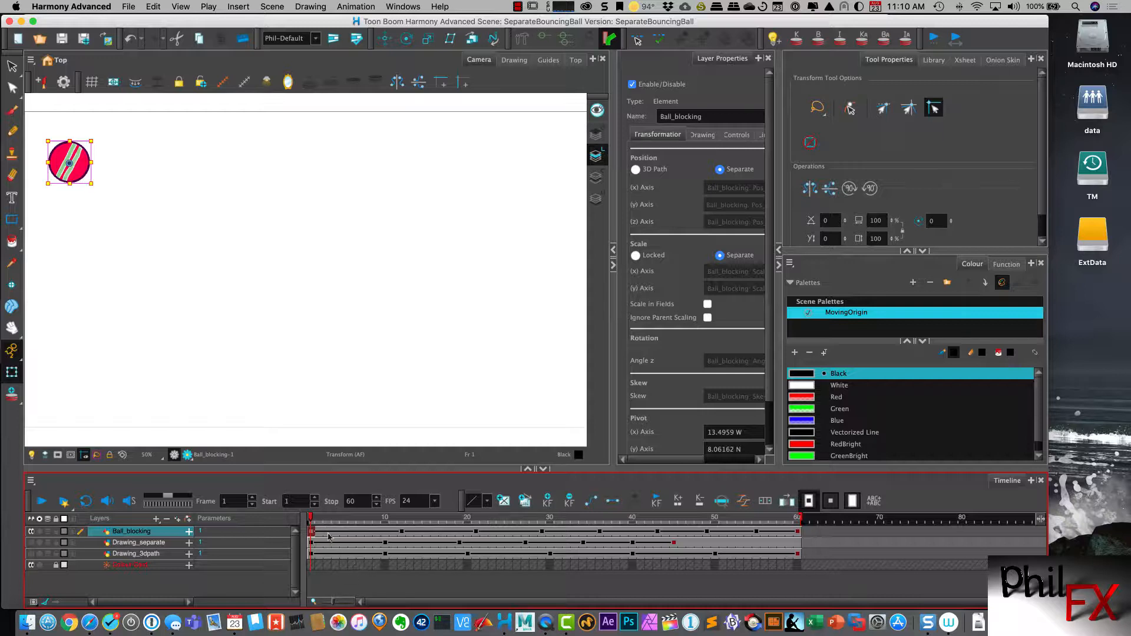
pyautogui.moveTo(312, 517)
pyautogui.mouseDown()
pyautogui.moveTo(386, 525)
pyautogui.moveTo(311, 522)
pyautogui.mouseUp()
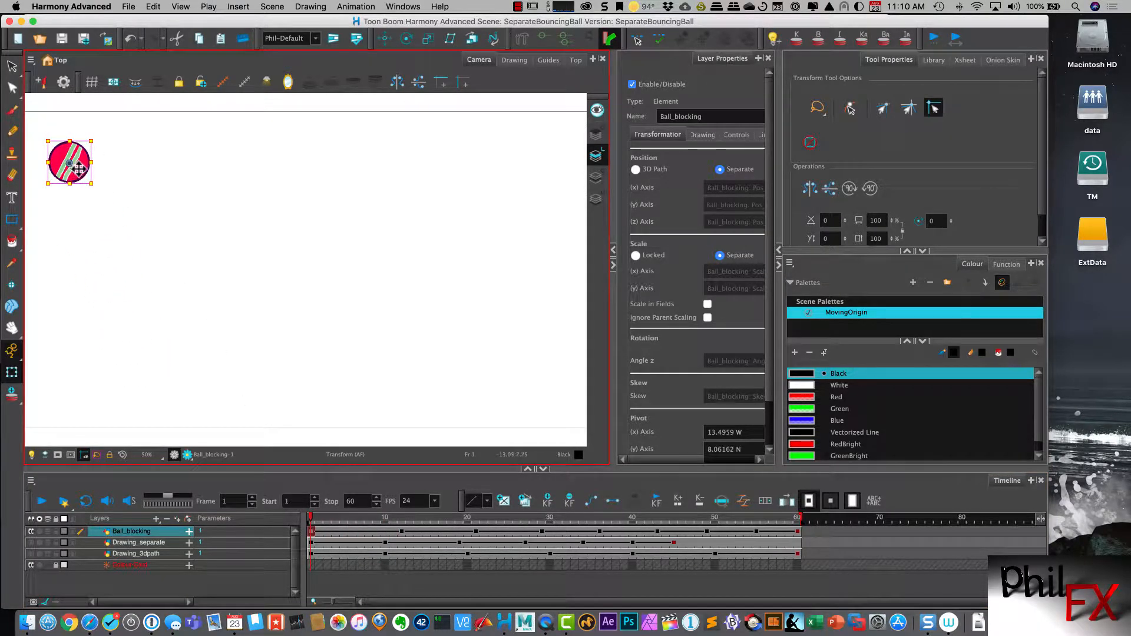
# Check the ball's pose at each Ball_blocking keyframe from frame 12 through frame 60, and return to frame 1.
pyautogui.click(401, 521)
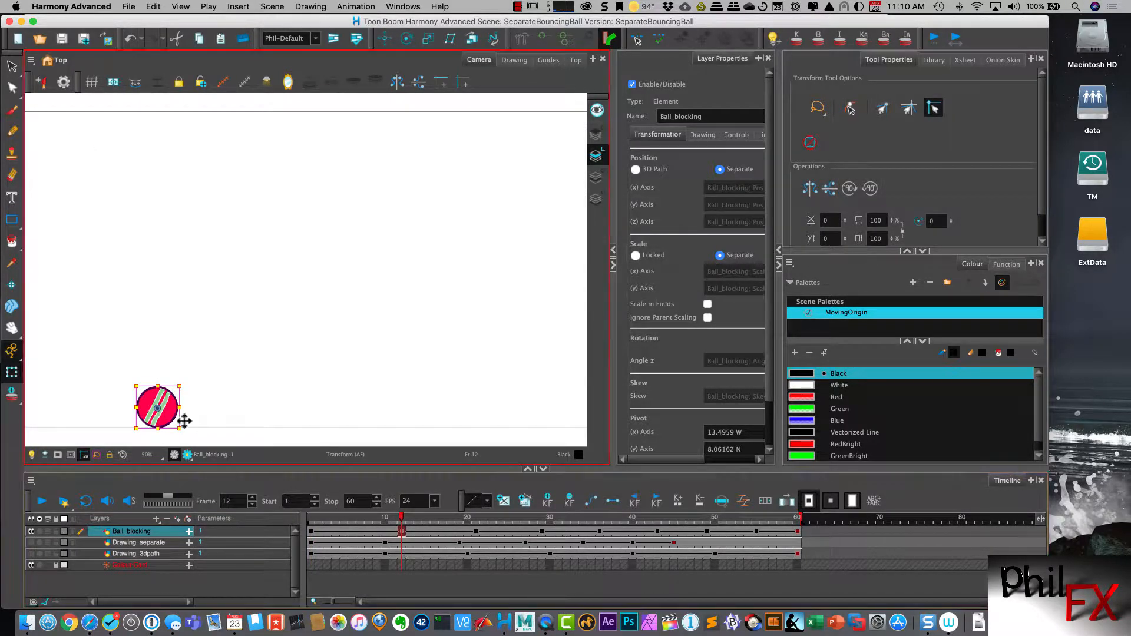
pyautogui.click(475, 518)
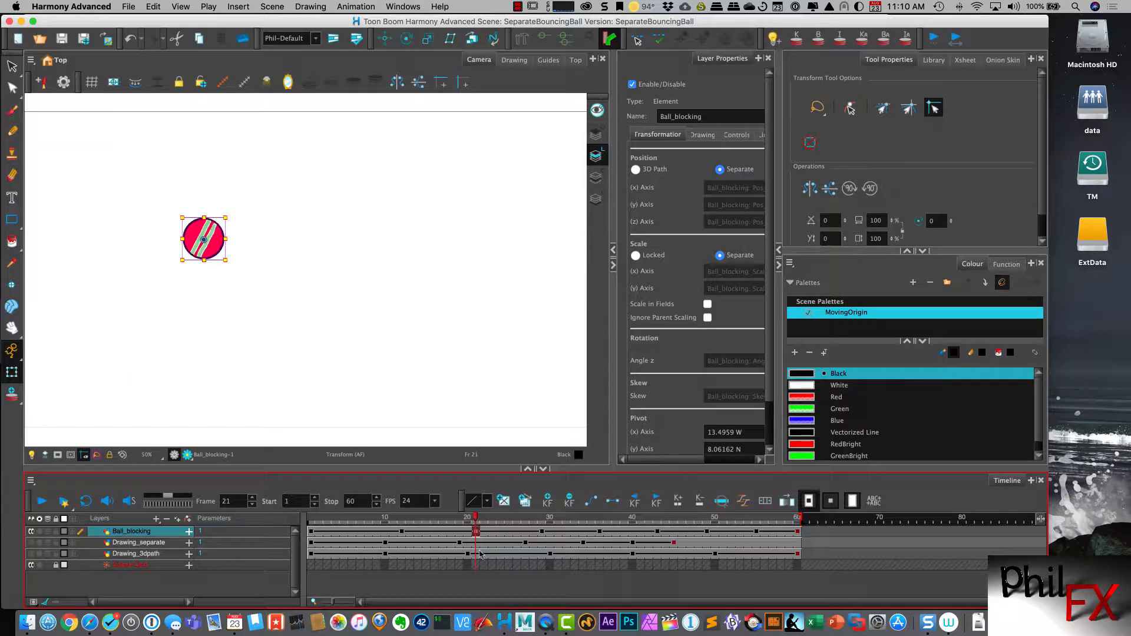
pyautogui.click(542, 519)
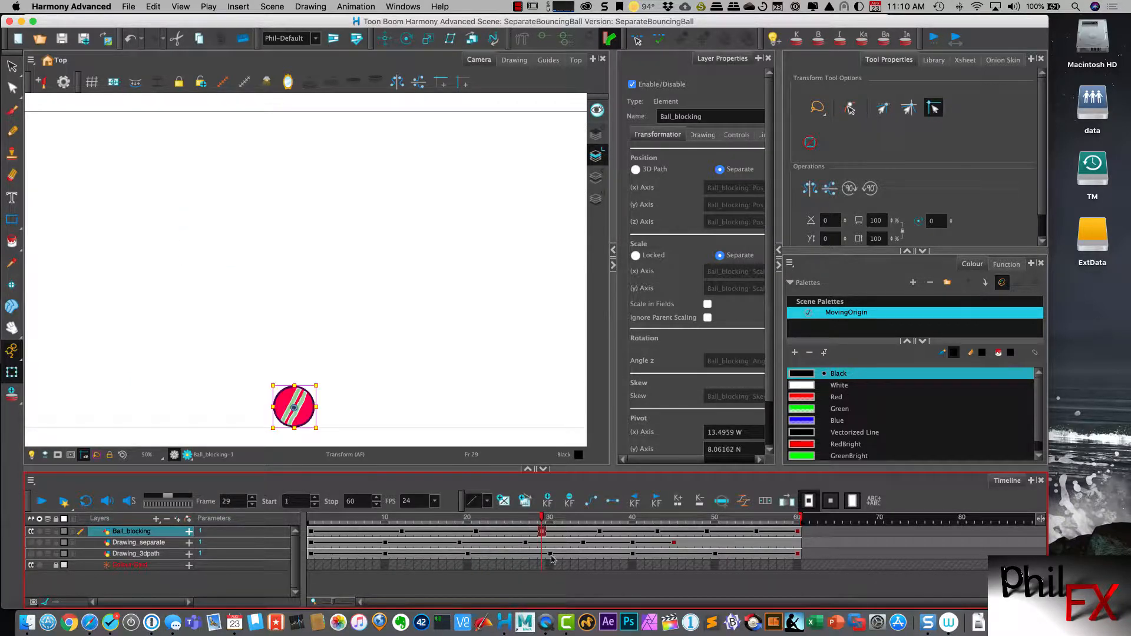
pyautogui.click(600, 520)
pyautogui.click(655, 519)
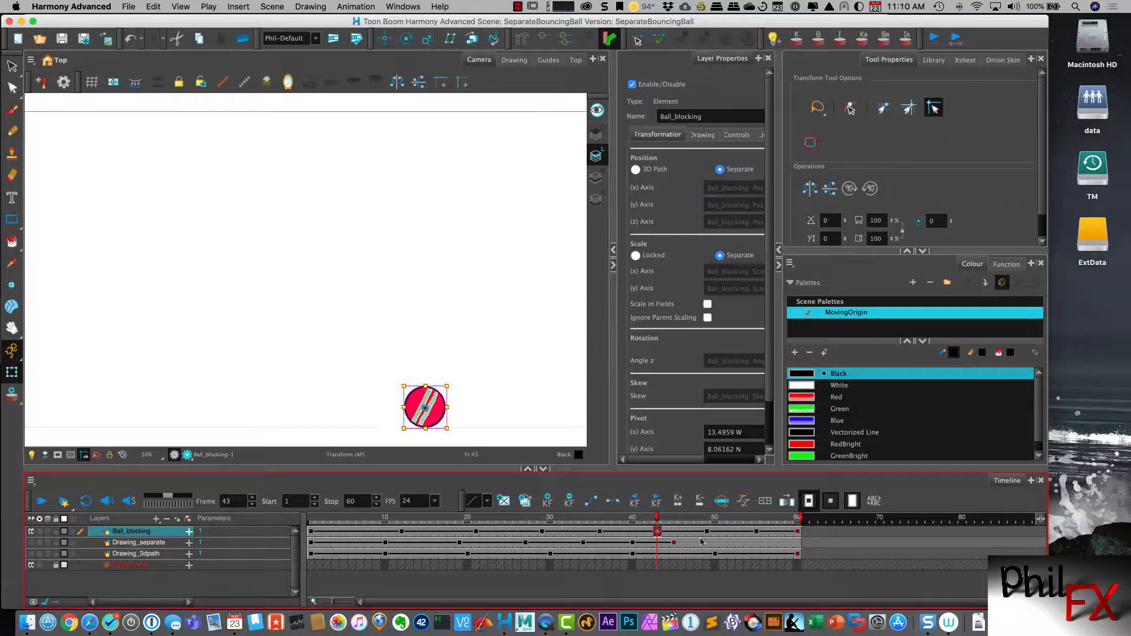
pyautogui.click(707, 518)
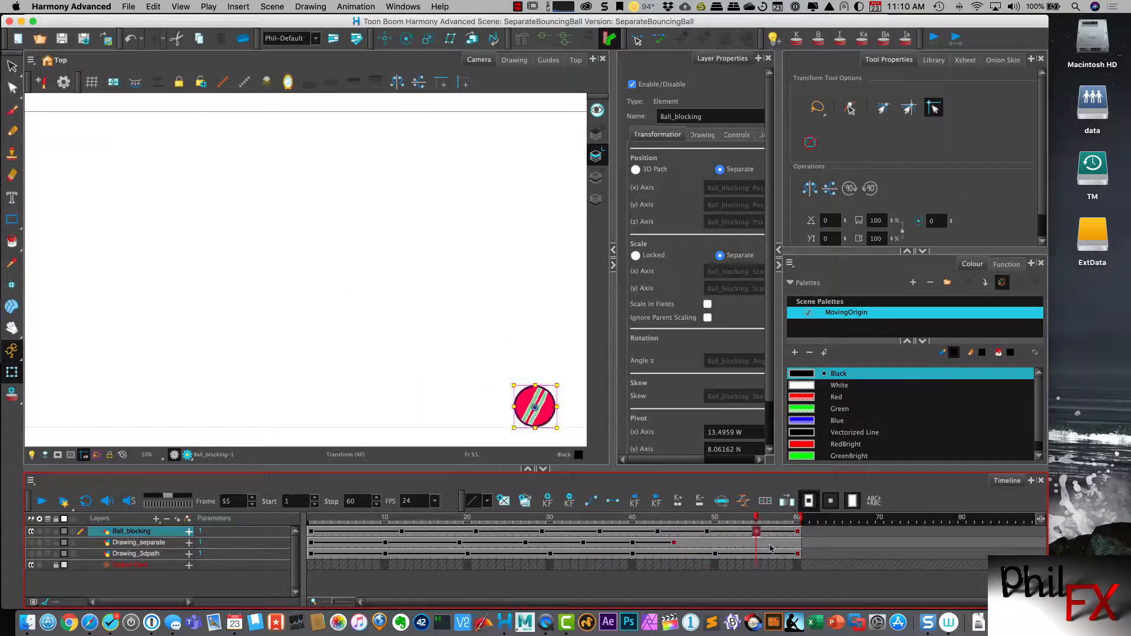
pyautogui.click(798, 520)
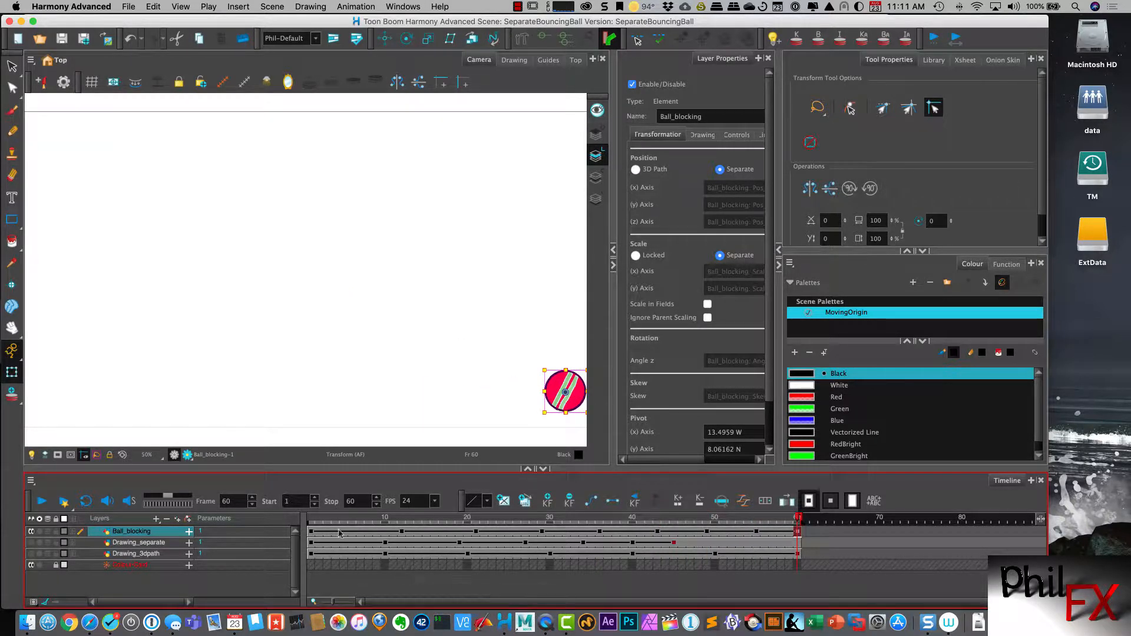
pyautogui.click(312, 519)
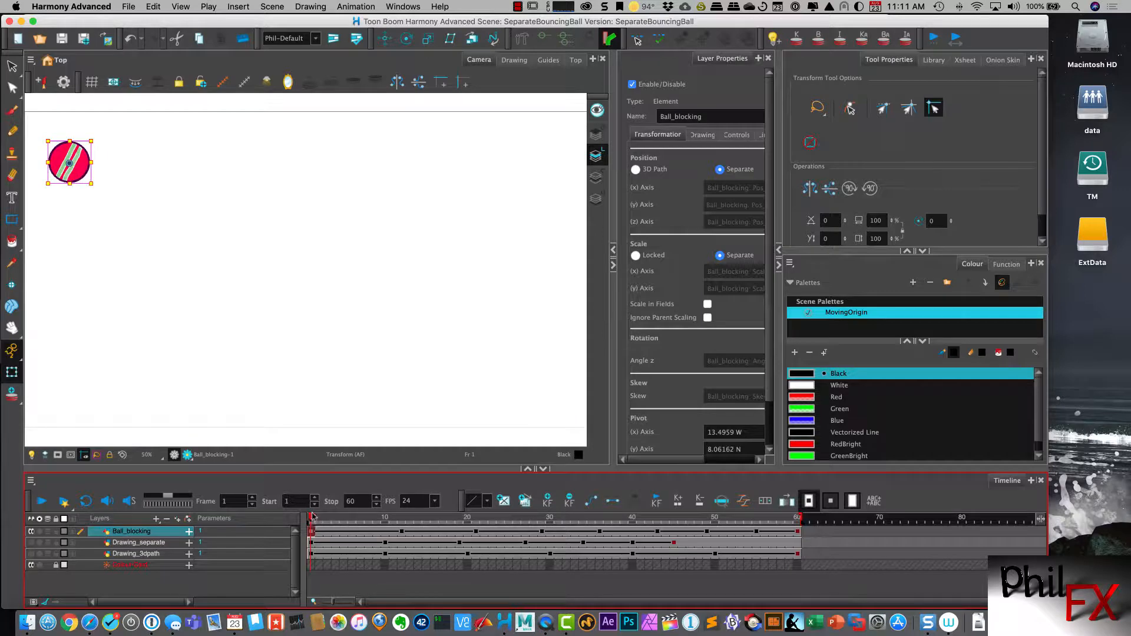
pyautogui.moveTo(318, 519)
pyautogui.mouseDown()
pyautogui.moveTo(493, 525)
pyautogui.moveTo(303, 526)
pyautogui.mouseUp()
# Play the Ball_blocking animation with looping turned off and return to frame 1.
pyautogui.click(42, 501)
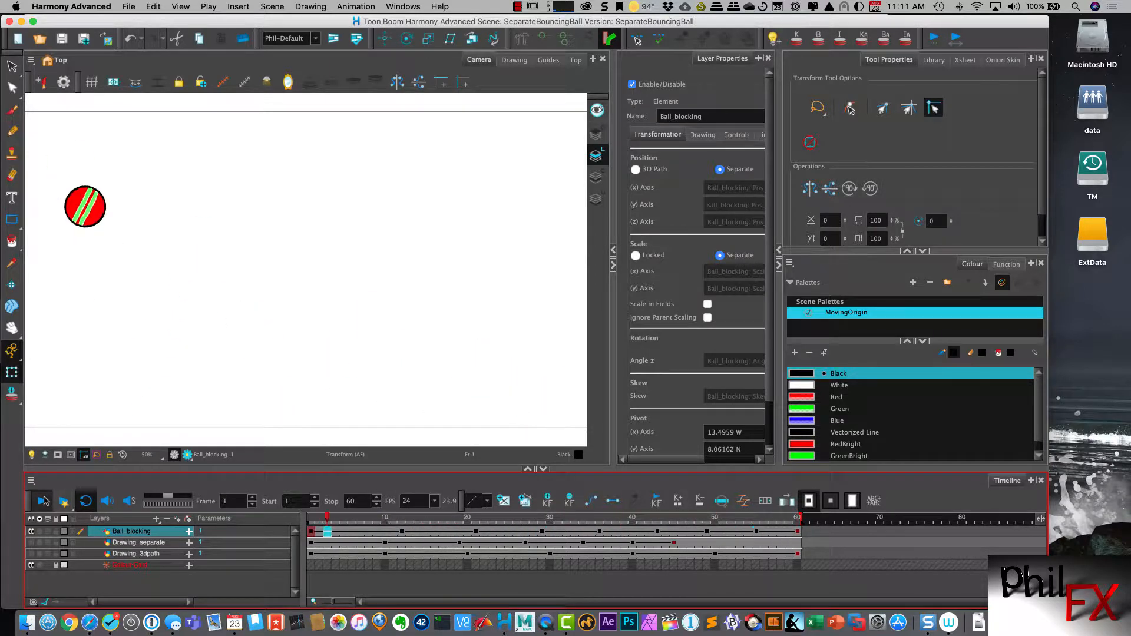
pyautogui.click(85, 502)
pyautogui.click(42, 500)
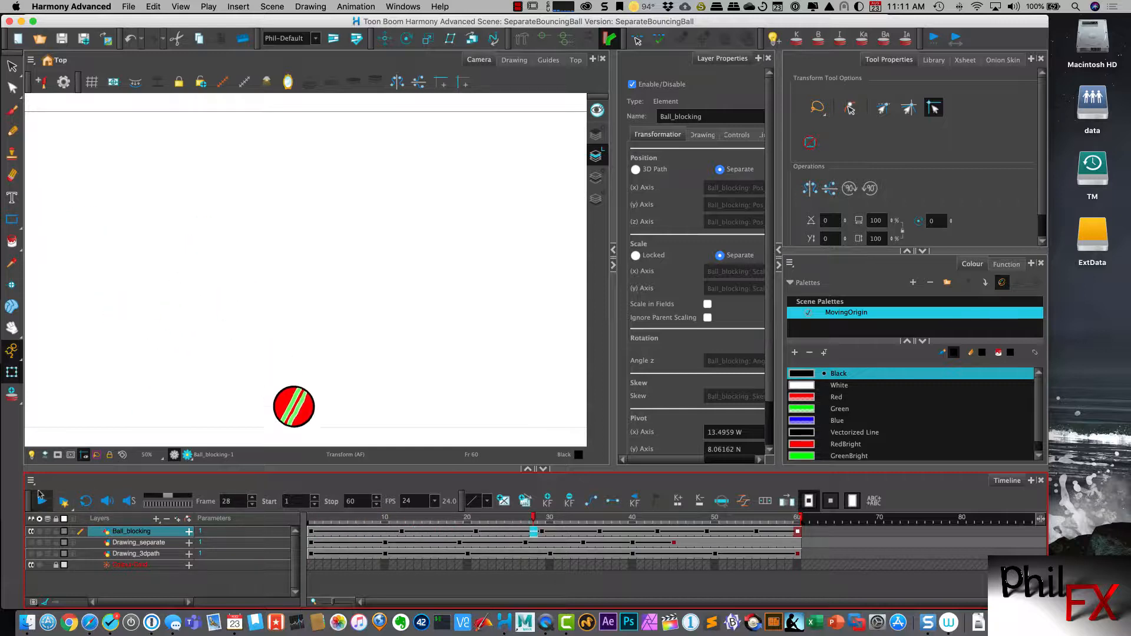
pyautogui.click(43, 500)
pyautogui.click(313, 526)
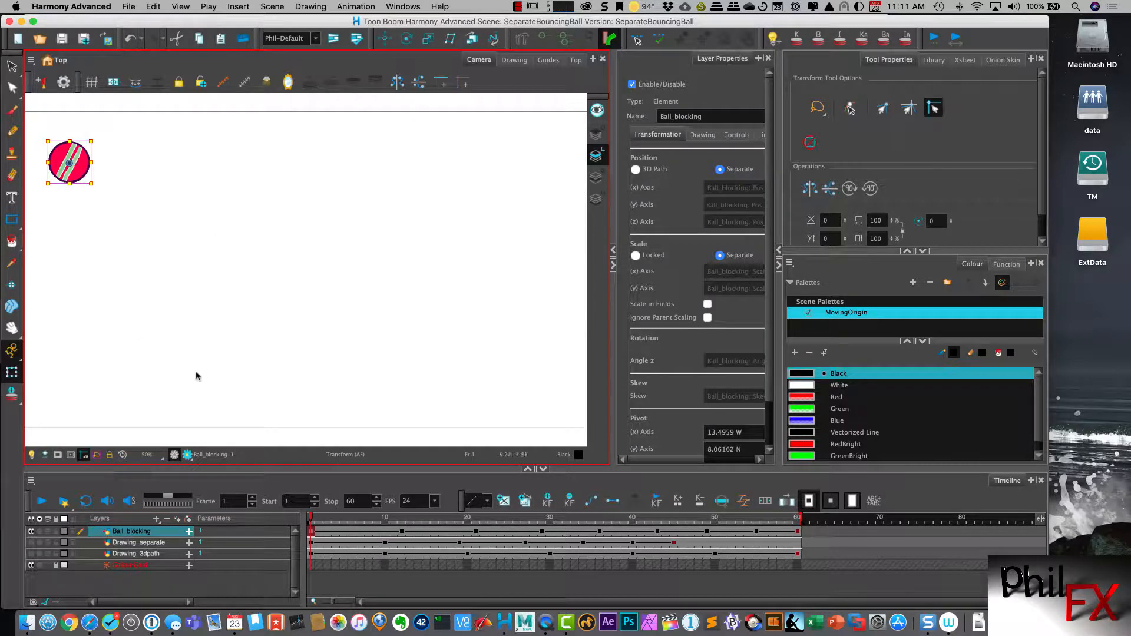
# Show the ball's motion path control points and, at frame 21, shift the ball right to centre the first bounce peak between its ground contacts.
pyautogui.click(223, 83)
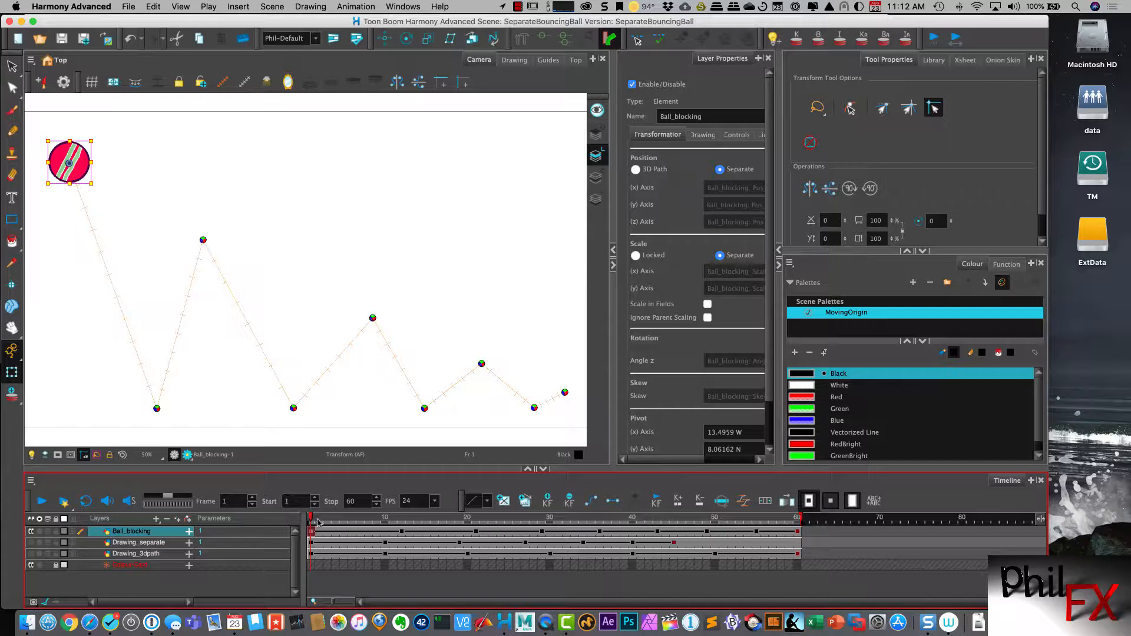
pyautogui.moveTo(311, 518); pyautogui.dragTo(475, 533)
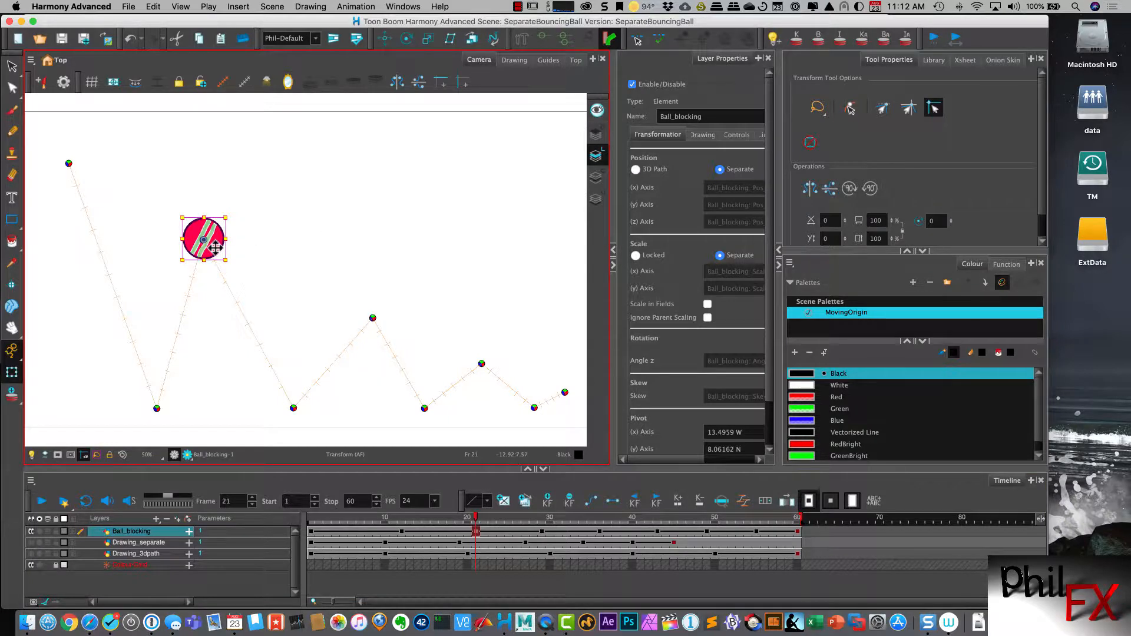
pyautogui.moveTo(214, 245); pyautogui.dragTo(237, 250)
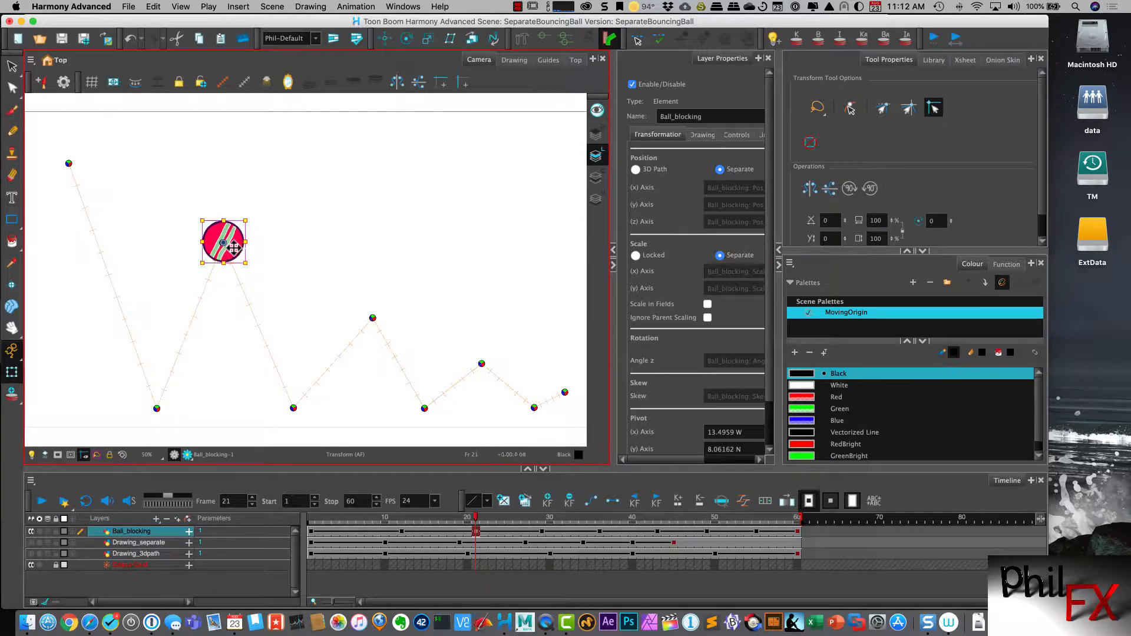
# At frame 36, nudge the ball slightly left to centre the second bounce peak, and advance to the keyframe at frame 49.
pyautogui.moveTo(476, 518); pyautogui.dragTo(599, 519)
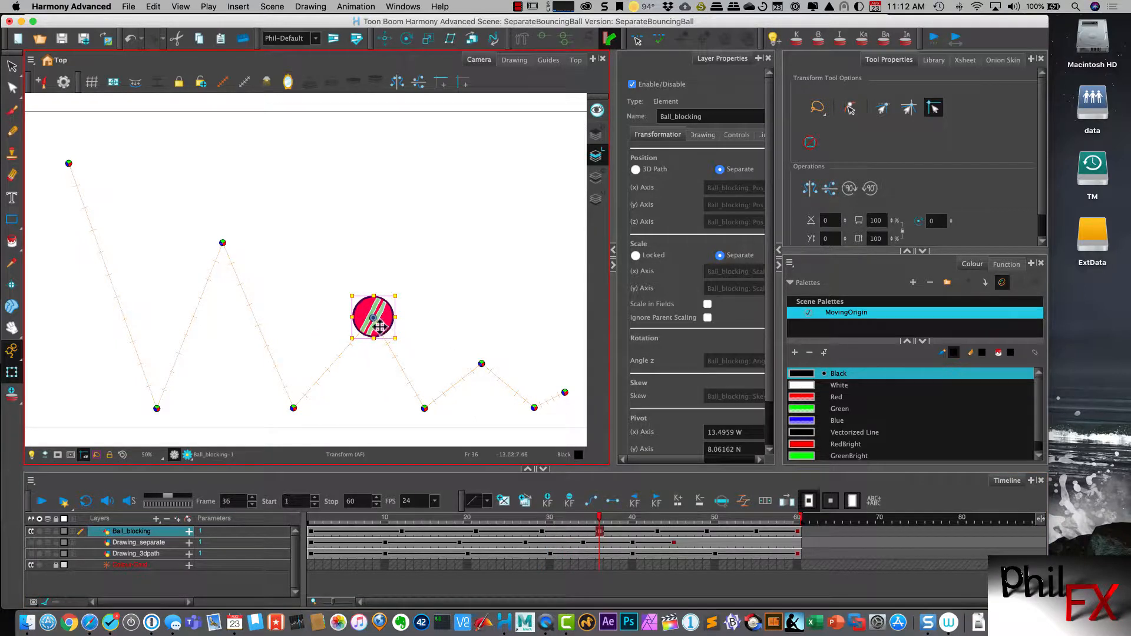
pyautogui.moveTo(380, 325); pyautogui.dragTo(370, 324)
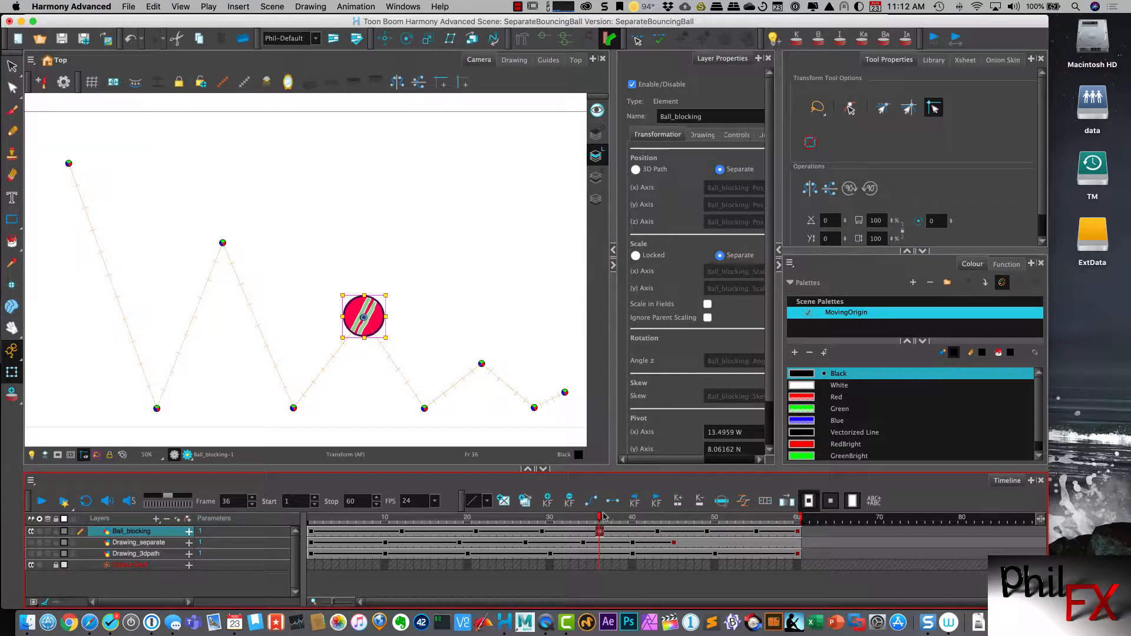
pyautogui.moveTo(599, 517); pyautogui.dragTo(658, 518)
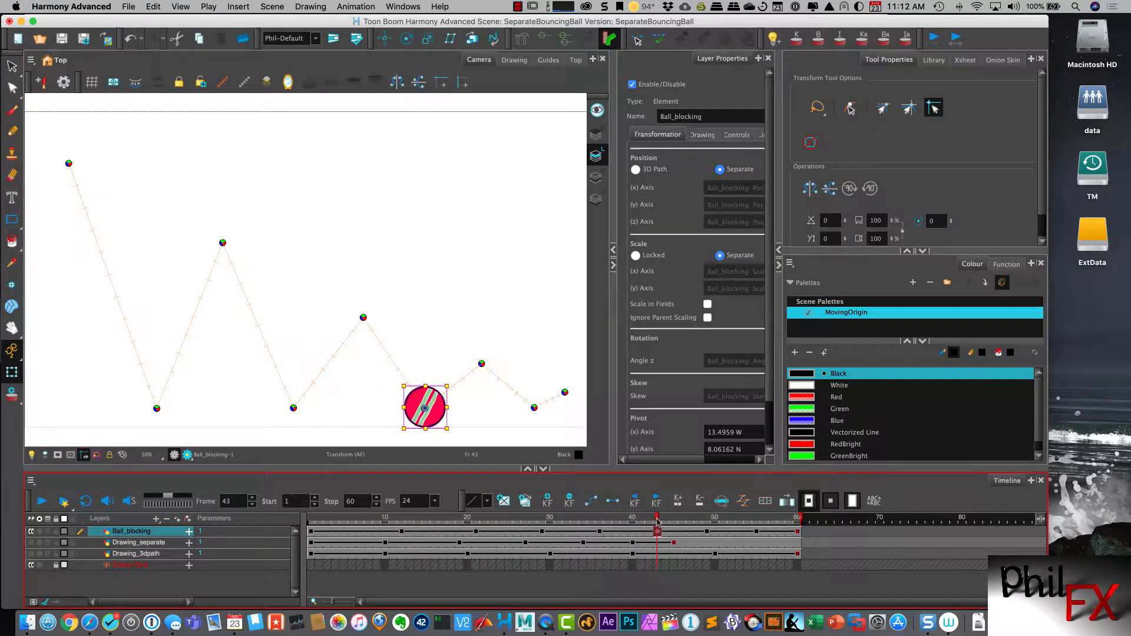
pyautogui.moveTo(657, 519); pyautogui.dragTo(707, 518)
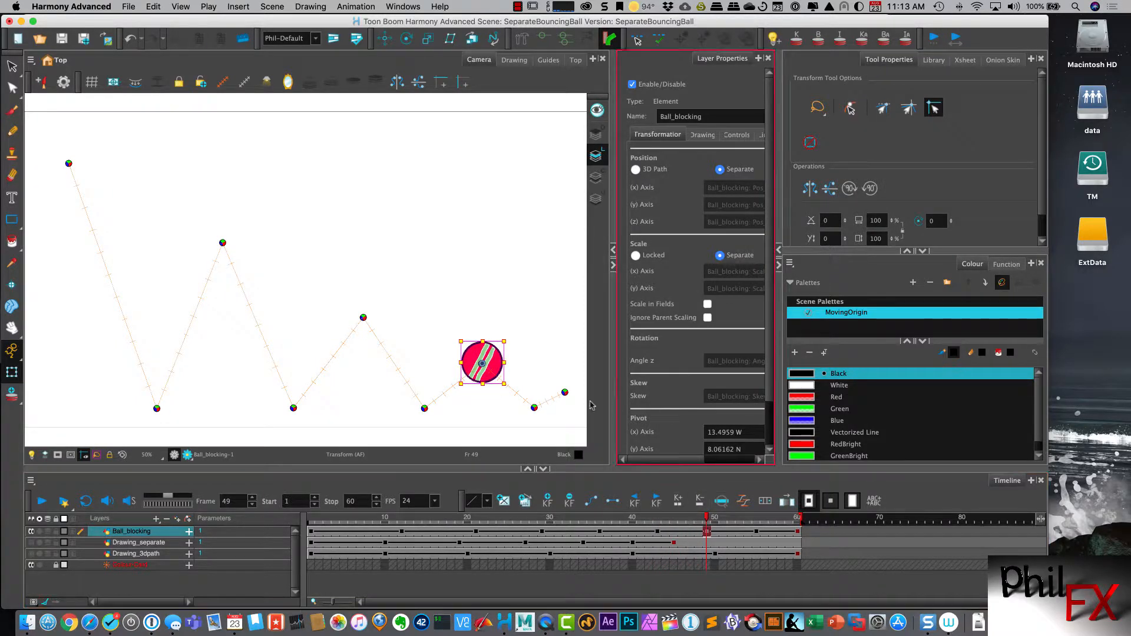
# Nudge the ball slightly up and left at the frame 49 peak, and shift it slightly right and up at frame 60.
pyautogui.moveTo(487, 373); pyautogui.dragTo(494, 354)
pyautogui.click(705, 520)
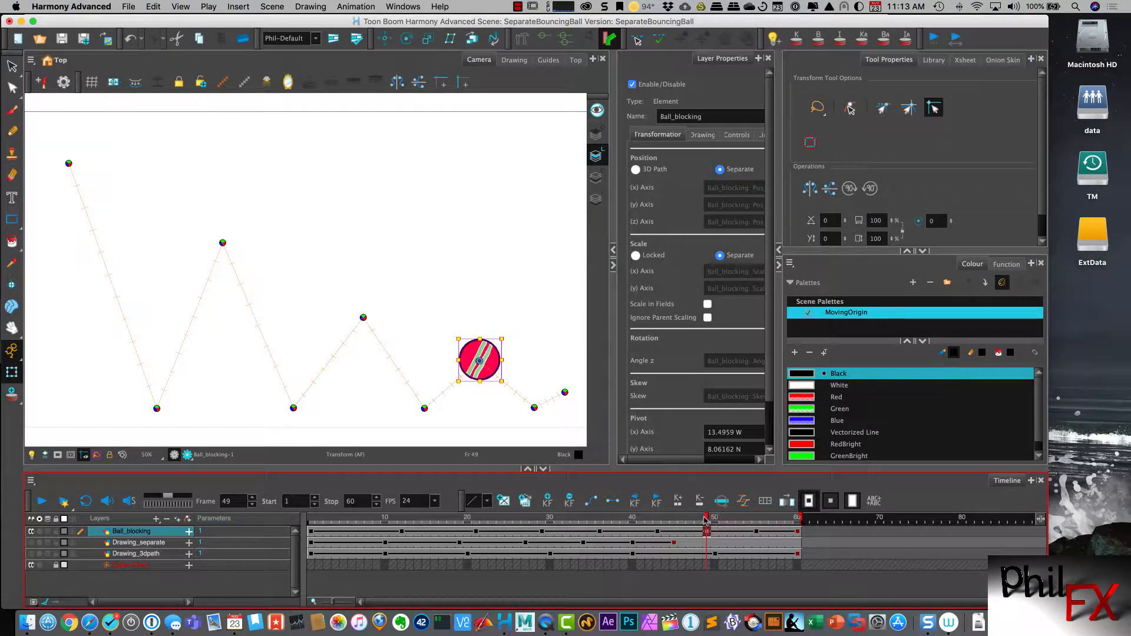
pyautogui.moveTo(707, 520); pyautogui.dragTo(800, 514)
pyautogui.moveTo(579, 391); pyautogui.dragTo(584, 388)
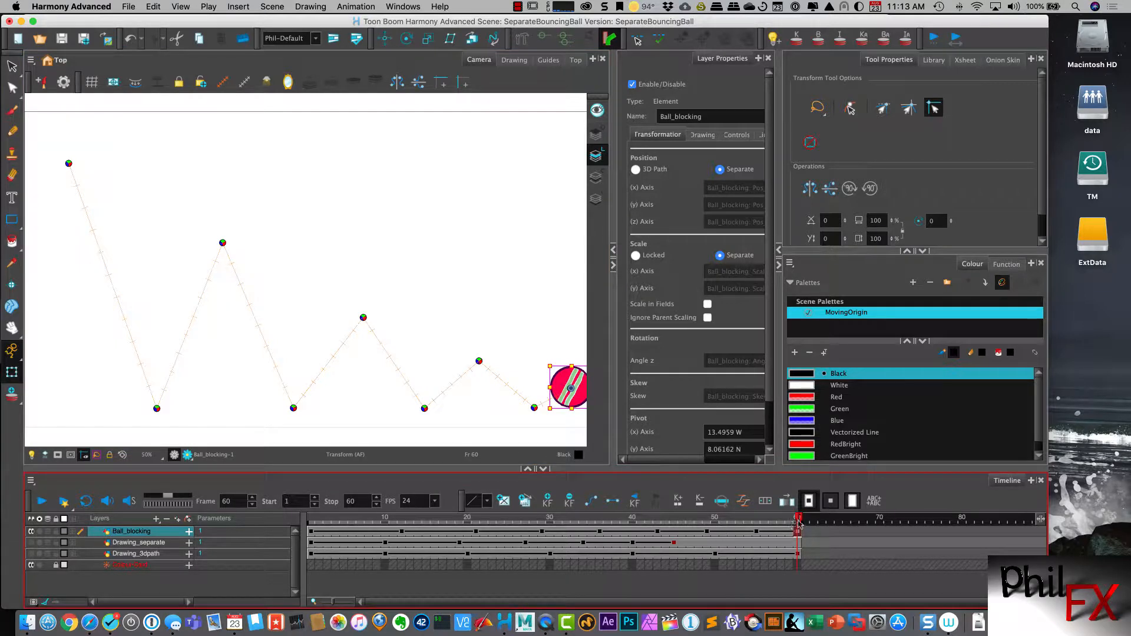
# Move the ball's ground contacts at frames 29 and 43 to the left to shorten the second and third bounces.
pyautogui.moveTo(799, 524); pyautogui.dragTo(501, 532)
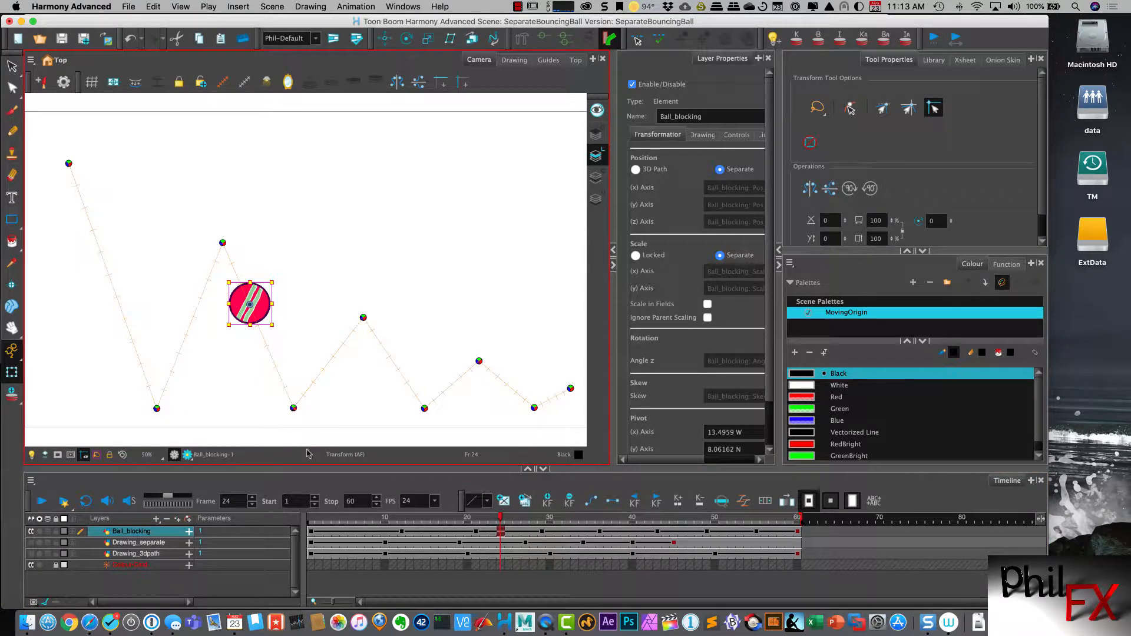
pyautogui.moveTo(500, 517); pyautogui.dragTo(540, 545)
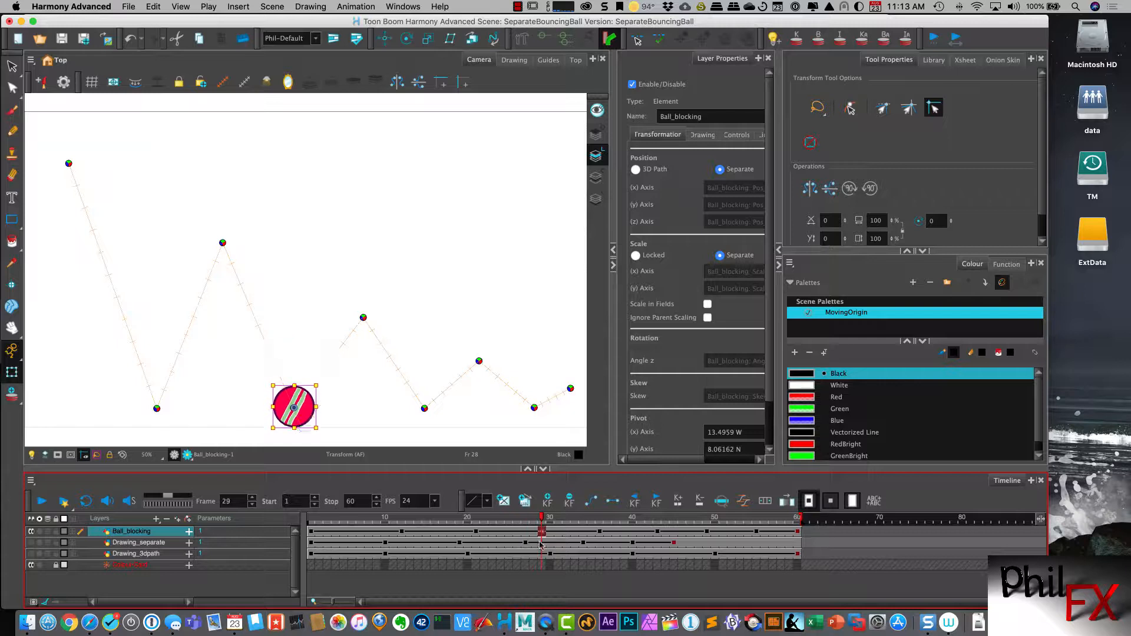
pyautogui.moveTo(299, 416); pyautogui.dragTo(288, 416)
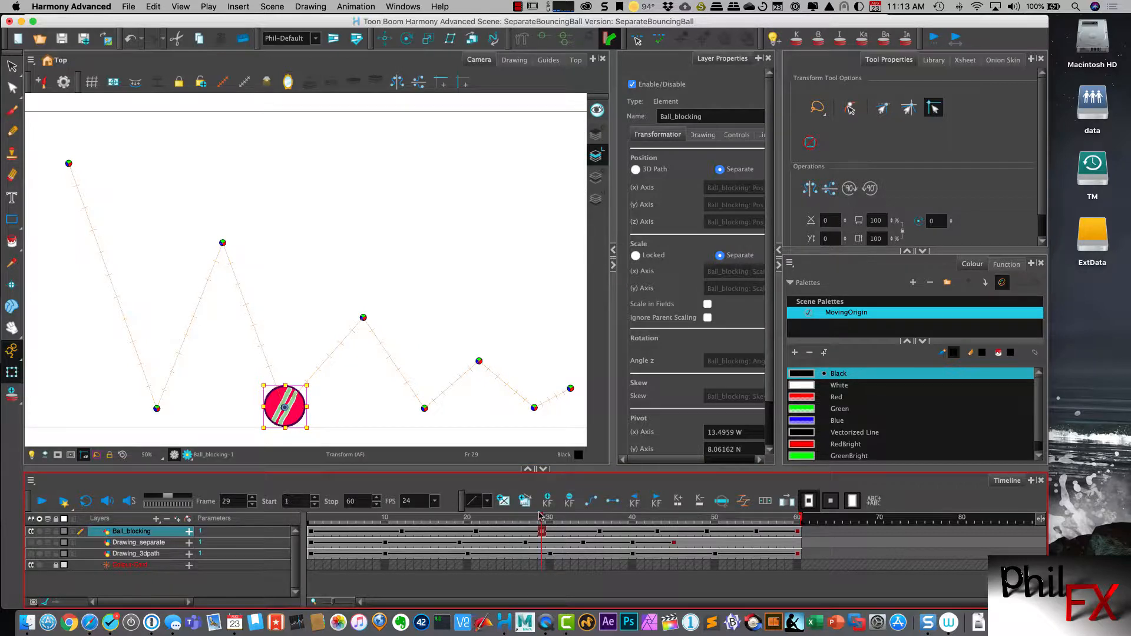
pyautogui.moveTo(539, 516); pyautogui.dragTo(657, 517)
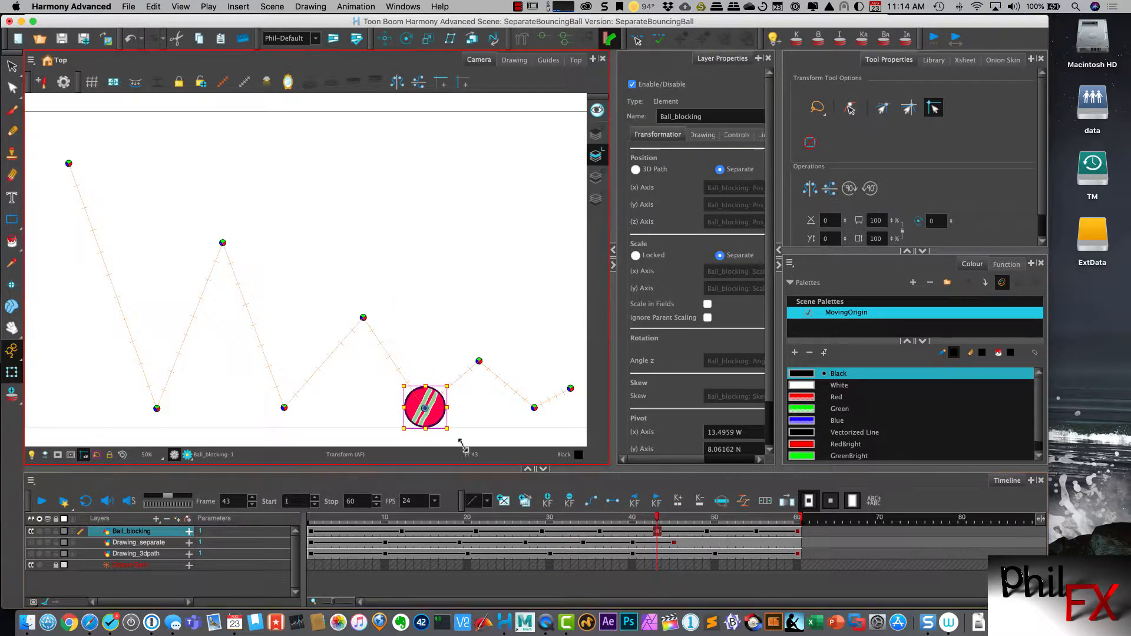
pyautogui.moveTo(429, 418); pyautogui.dragTo(403, 418)
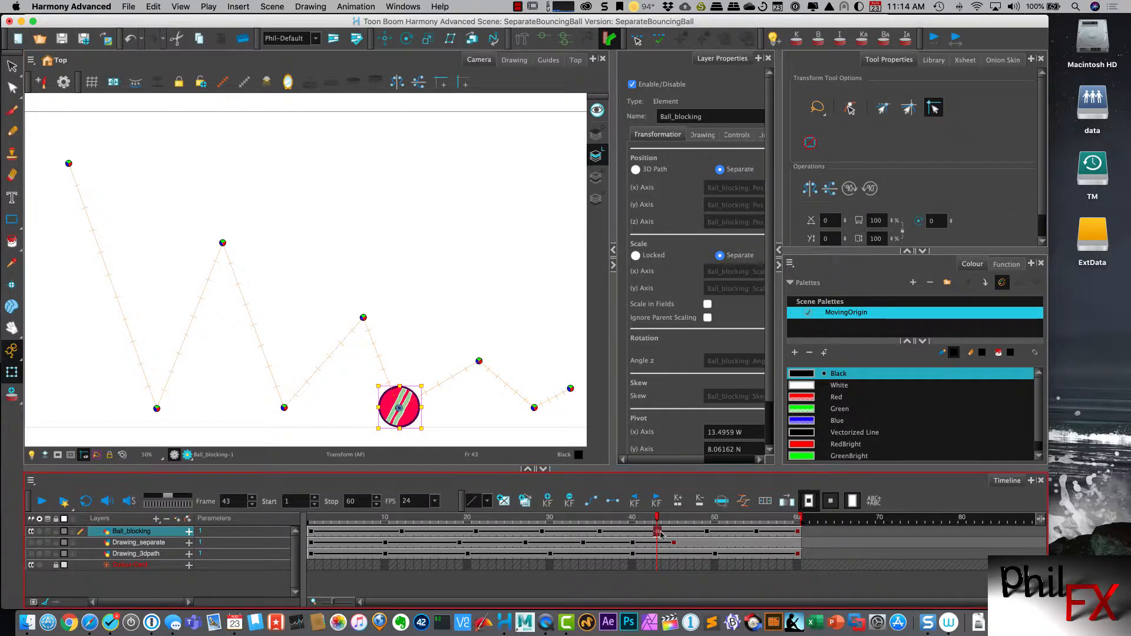
# Move the ball left at the frame 55 ground contact and at the frame 60 end position to tighten the last bounces.
pyautogui.moveTo(658, 518); pyautogui.dragTo(747, 530)
pyautogui.moveTo(535, 419); pyautogui.dragTo(485, 416)
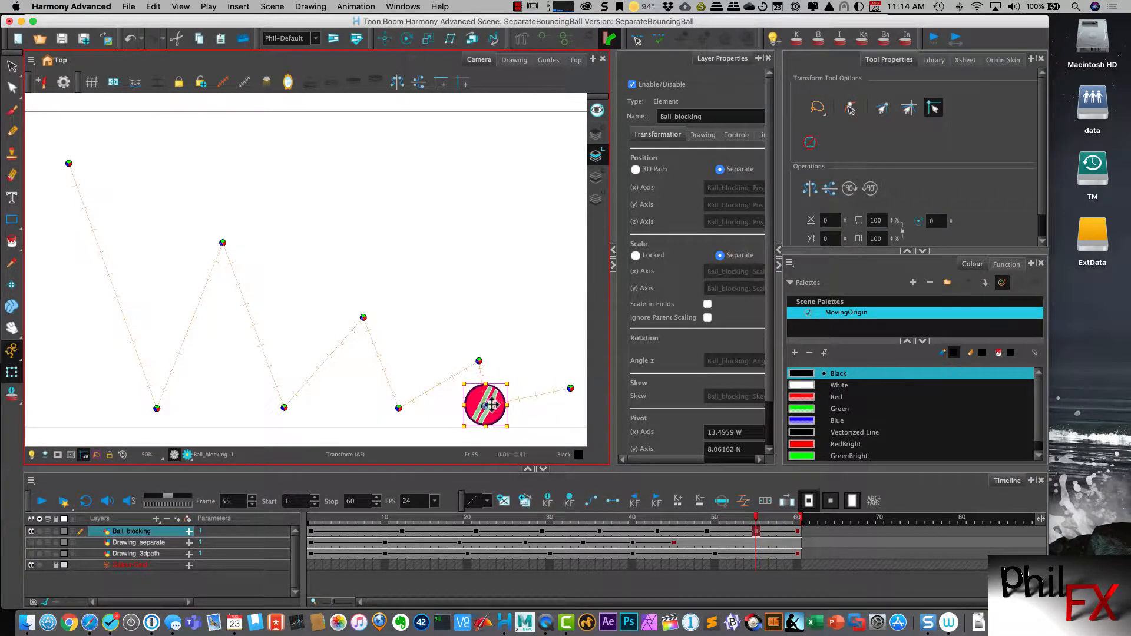
pyautogui.moveTo(755, 520); pyautogui.dragTo(798, 519)
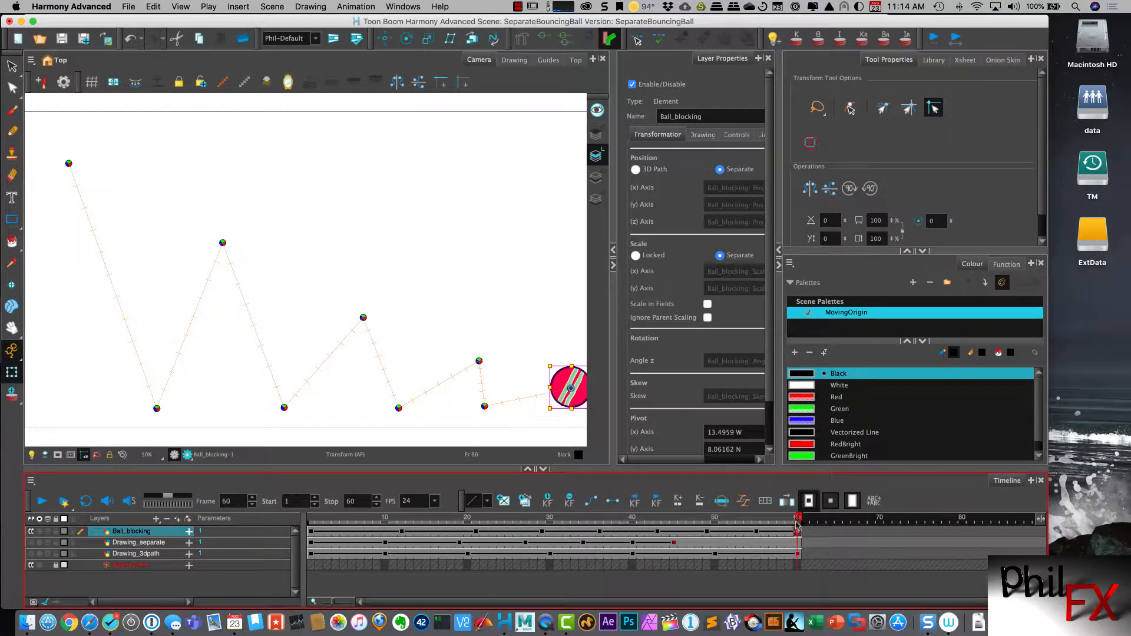
pyautogui.moveTo(569, 398); pyautogui.dragTo(522, 388)
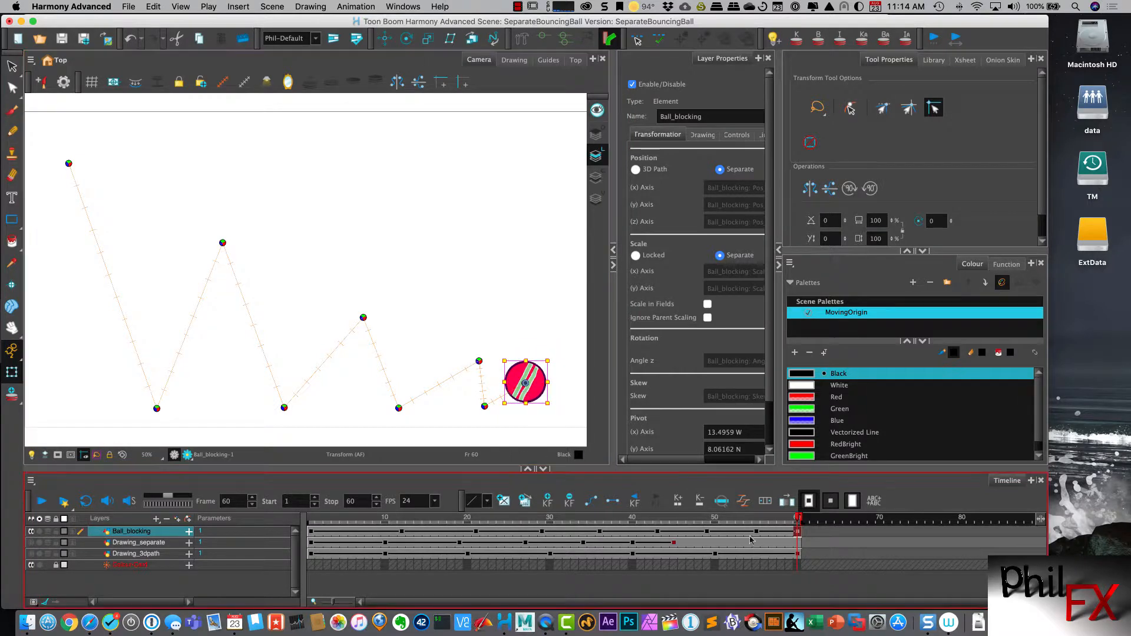
# Recentre the bounce peaks at frames 49, 36 and 21 between their neighbouring ground contacts by shifting the ball left.
pyautogui.moveTo(798, 520); pyautogui.dragTo(707, 520)
pyautogui.moveTo(479, 369); pyautogui.dragTo(448, 376)
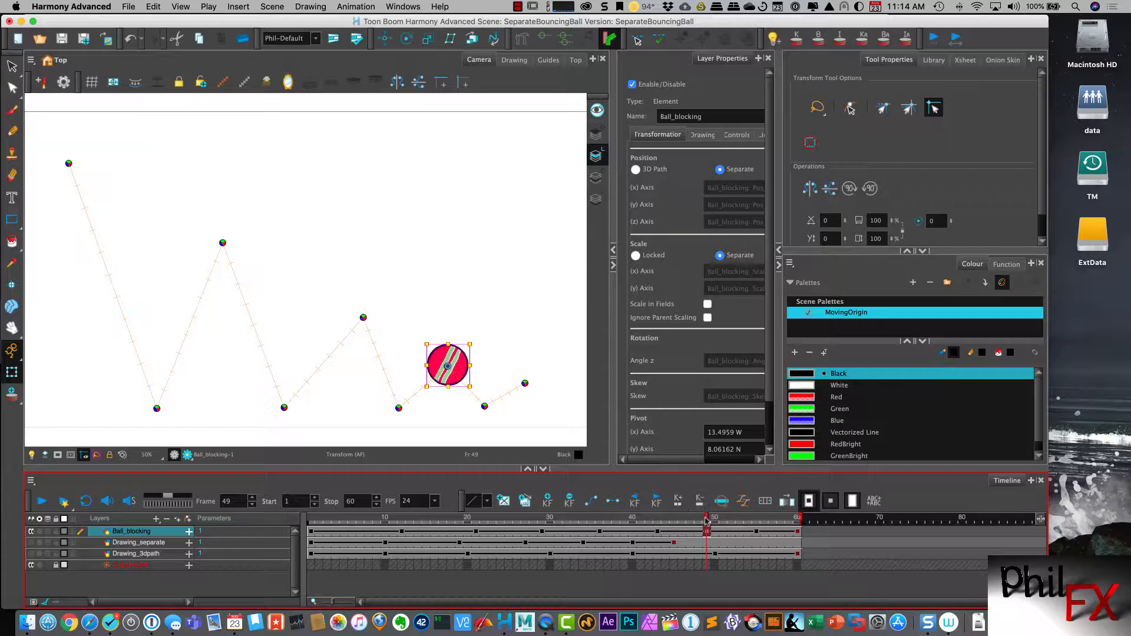
pyautogui.moveTo(707, 518); pyautogui.dragTo(599, 517)
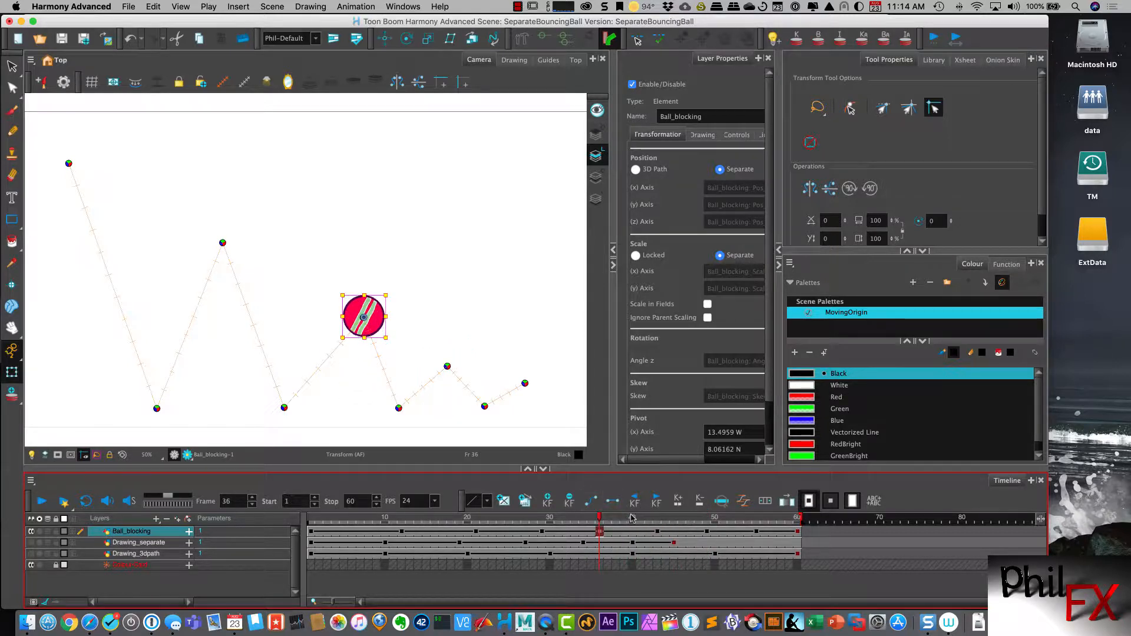
pyautogui.moveTo(364, 326)
pyautogui.mouseDown()
pyautogui.moveTo(348, 329)
pyautogui.moveTo(351, 312)
pyautogui.mouseUp()
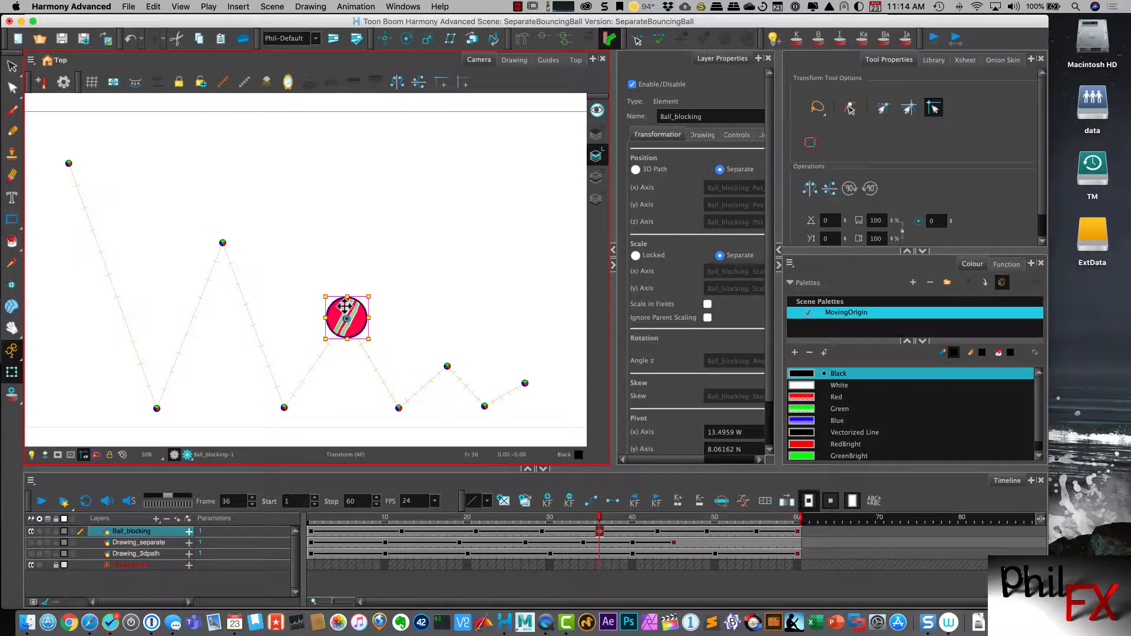
pyautogui.click(600, 518)
pyautogui.moveTo(599, 518); pyautogui.dragTo(475, 508)
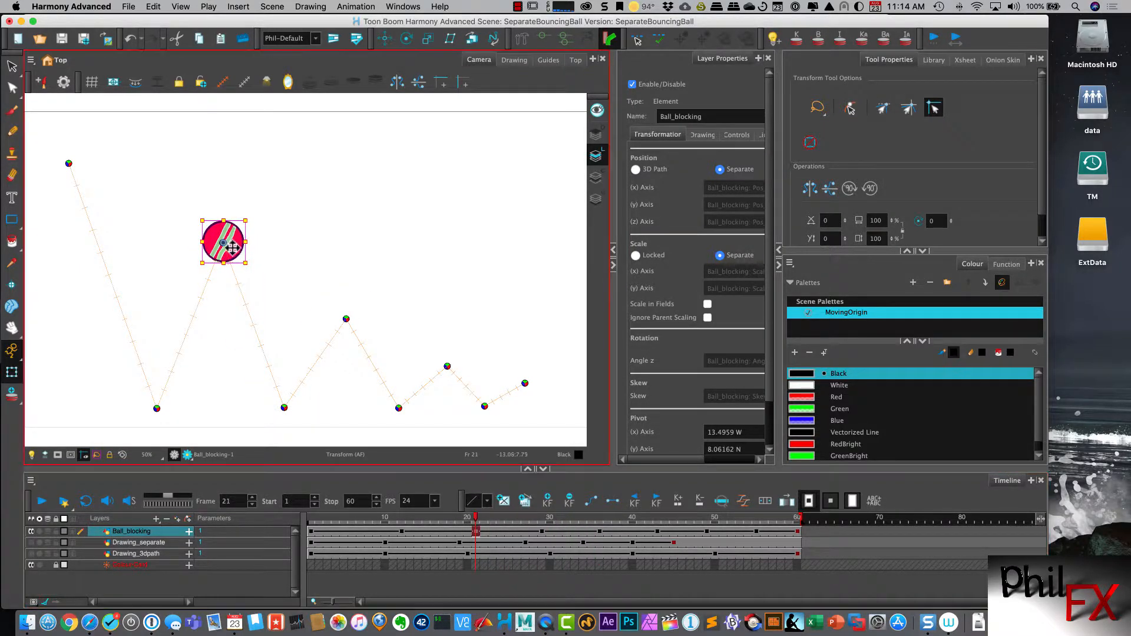
pyautogui.moveTo(231, 249); pyautogui.dragTo(223, 253)
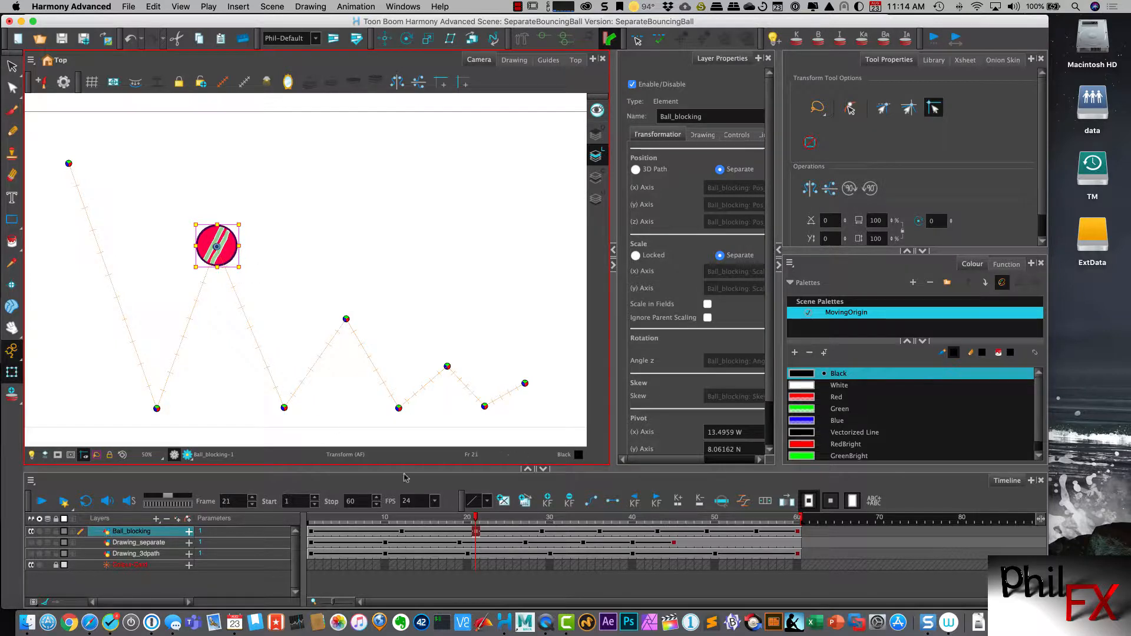
# Review the revised bounce by scrubbing between frames 60 and 1, play the animation, and clear the layer selection.
pyautogui.moveTo(474, 519); pyautogui.dragTo(797, 542)
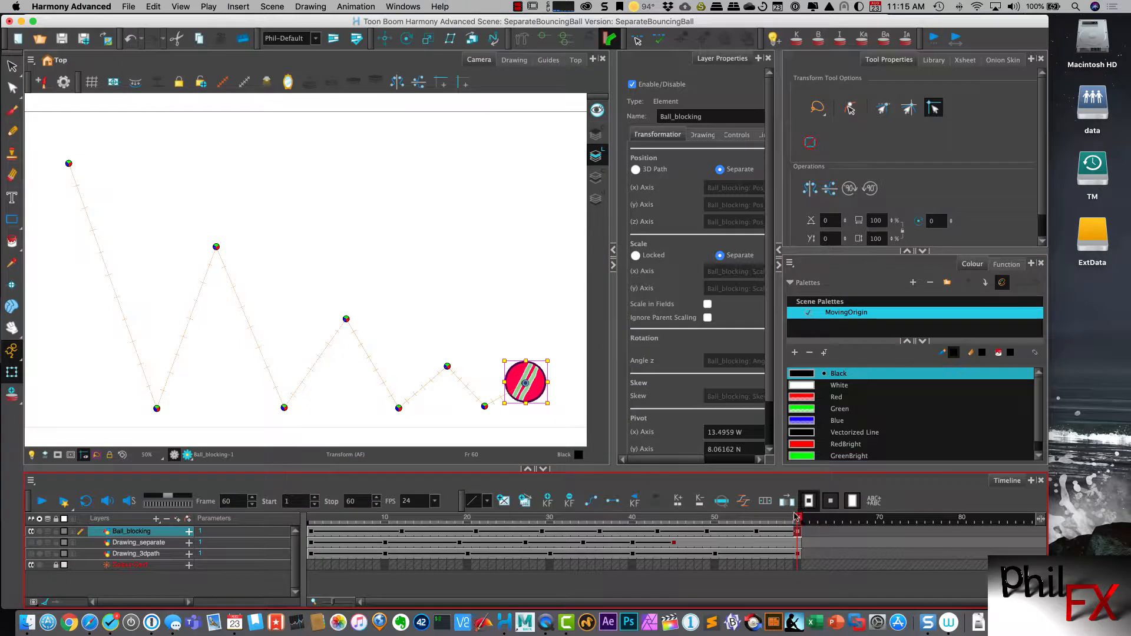
pyautogui.moveTo(798, 518); pyautogui.dragTo(305, 522)
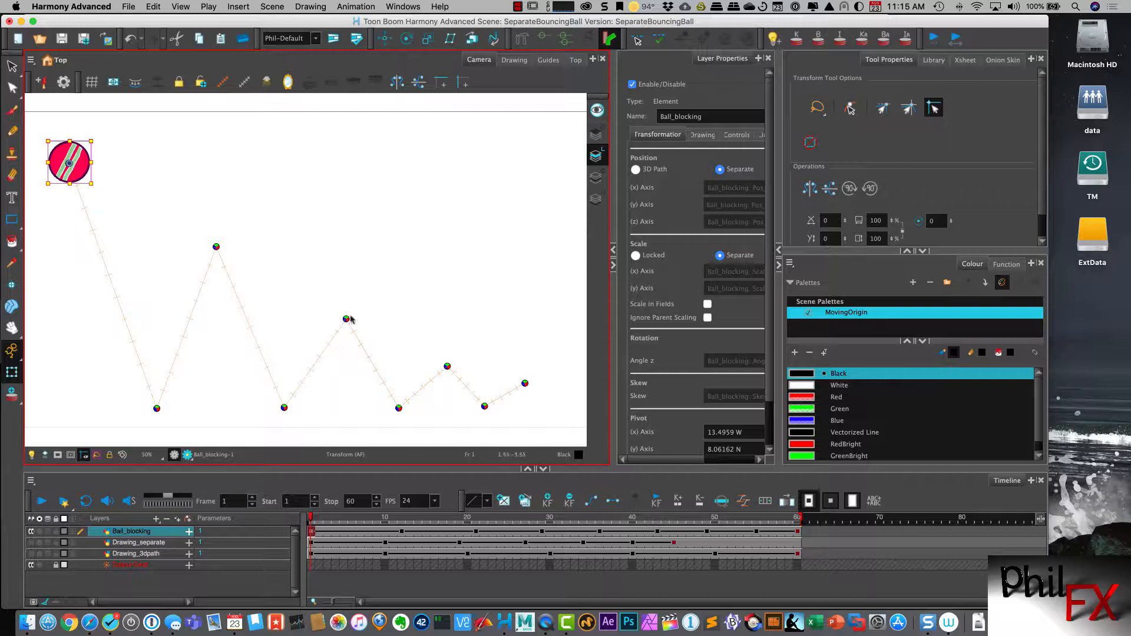
pyautogui.click(41, 500)
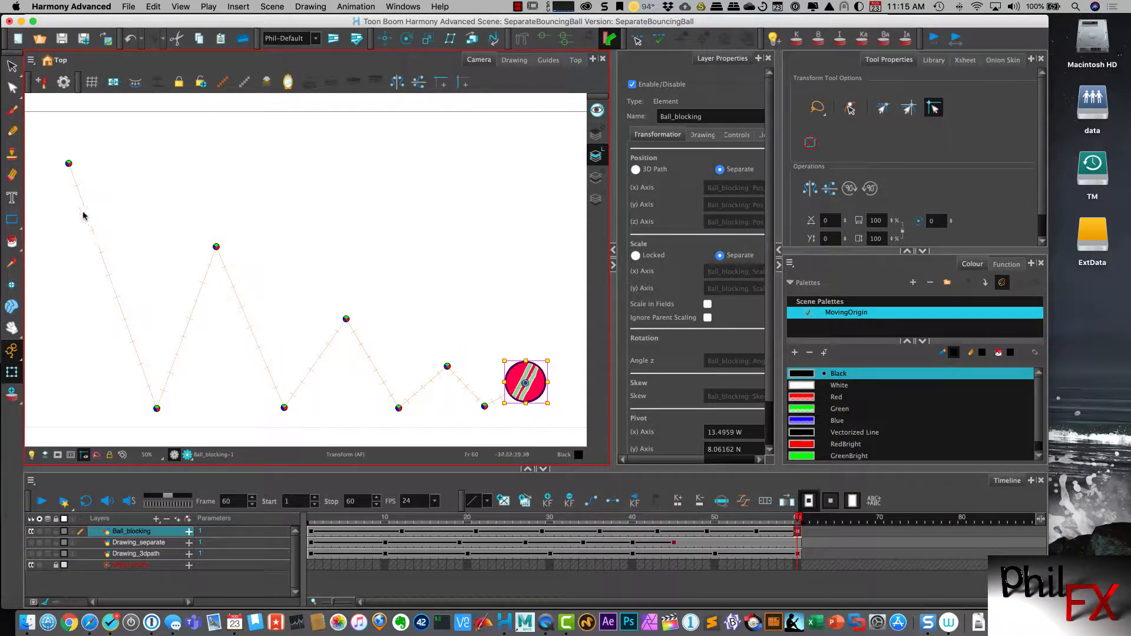
pyautogui.click(106, 260)
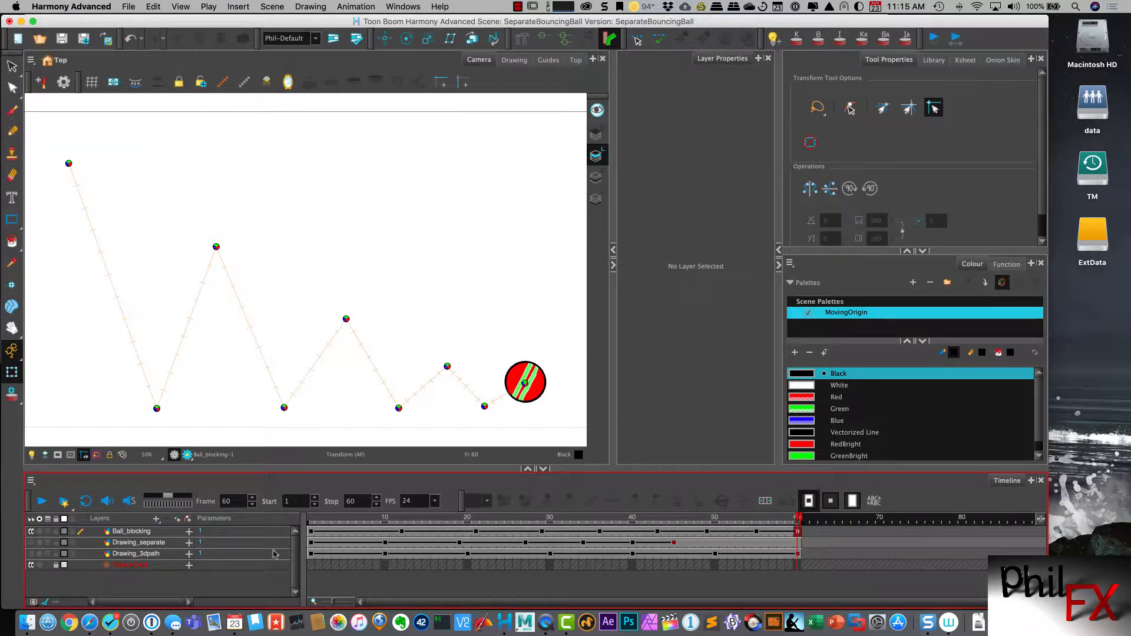
# At frame 1, open Set Ease for Multiple Parameters for the Ball_blocking layer and place it clear of the motion path.
pyautogui.moveTo(794, 516); pyautogui.dragTo(307, 515)
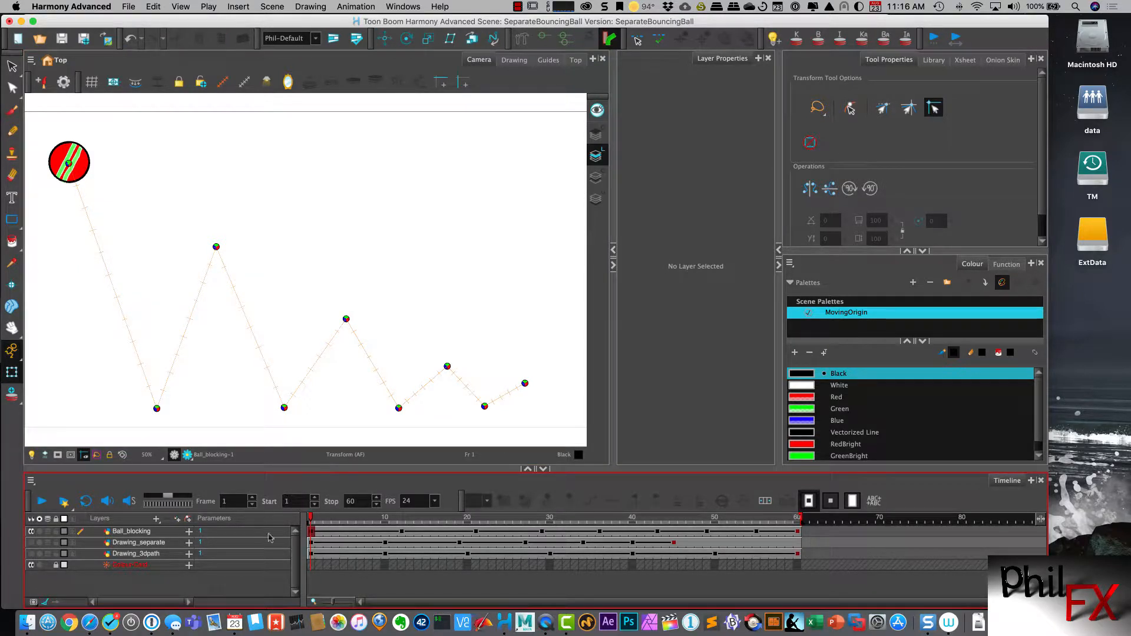
pyautogui.click(158, 531)
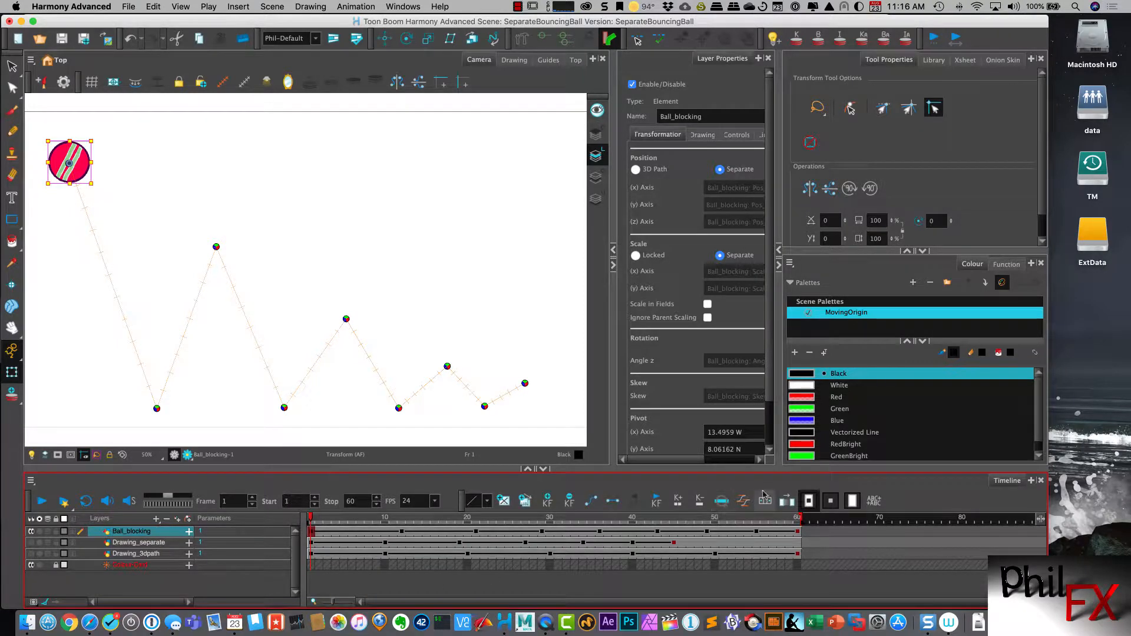
pyautogui.click(743, 501)
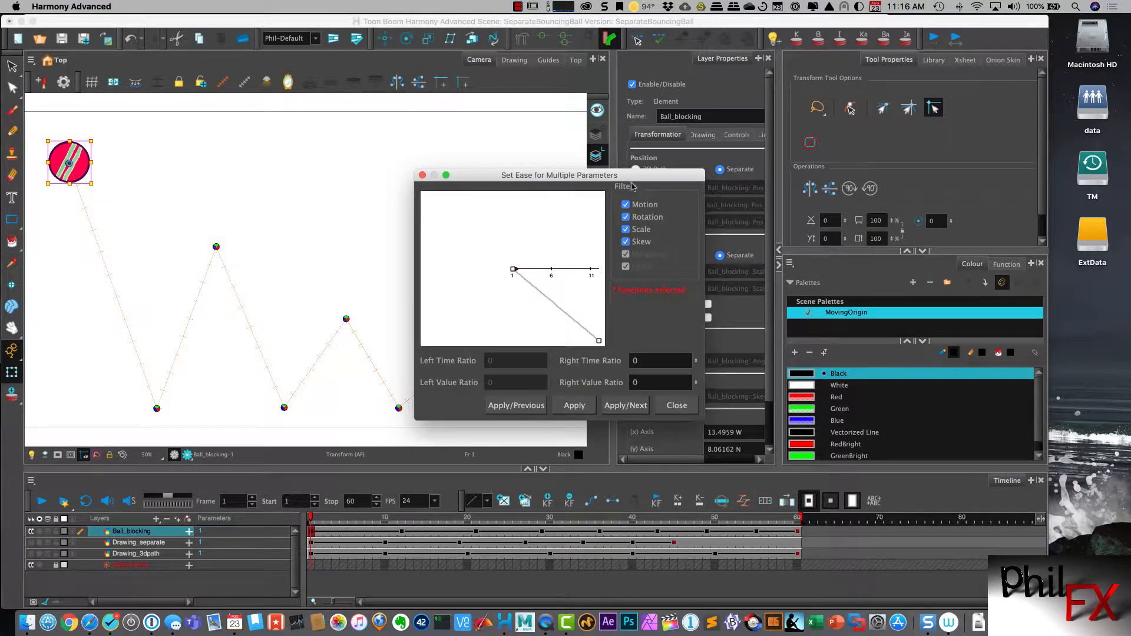
pyautogui.moveTo(626, 175); pyautogui.dragTo(538, 56)
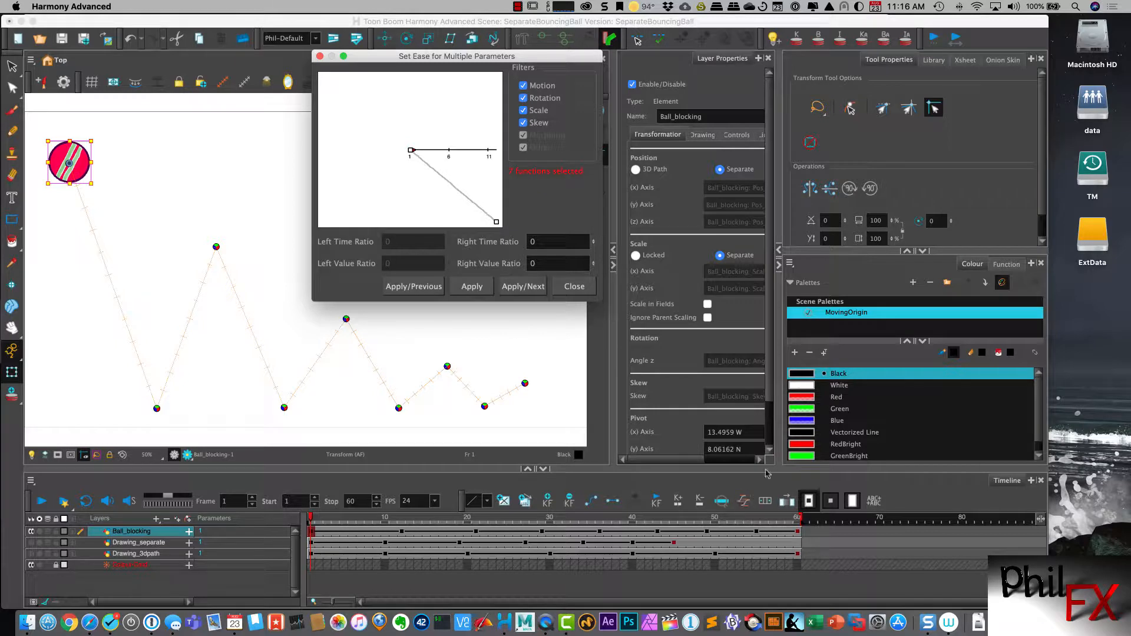
pyautogui.moveTo(532, 58); pyautogui.dragTo(531, 57)
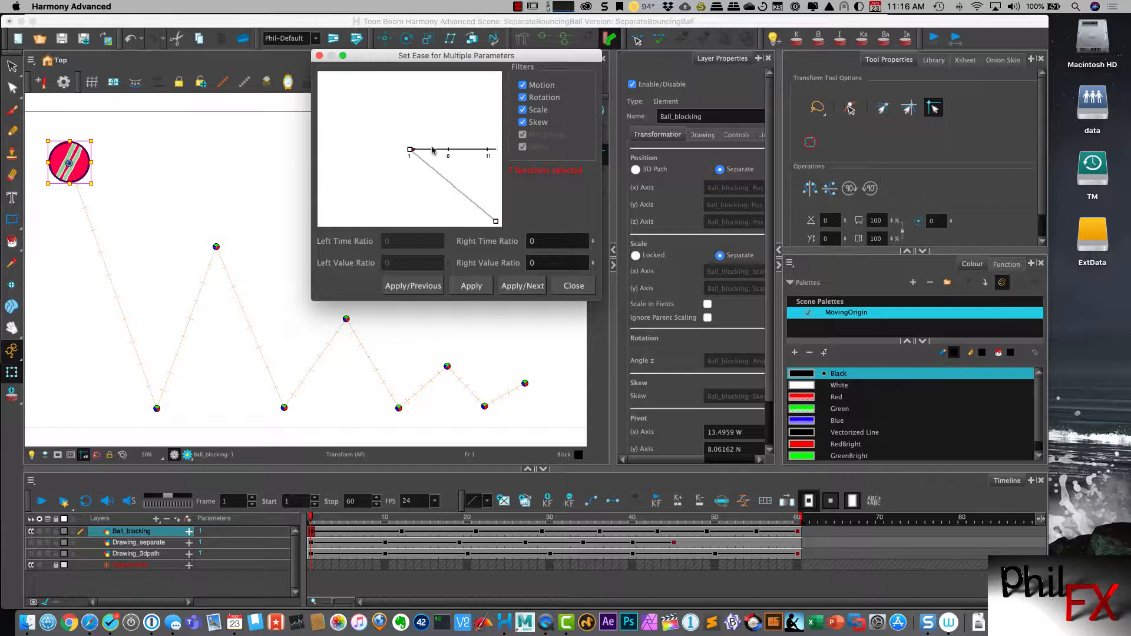
# Ease the ball's first fall out of frame 1 with a Right Time Ratio of about 82, and advance to the next keyframe.
pyautogui.moveTo(411, 151); pyautogui.dragTo(482, 152)
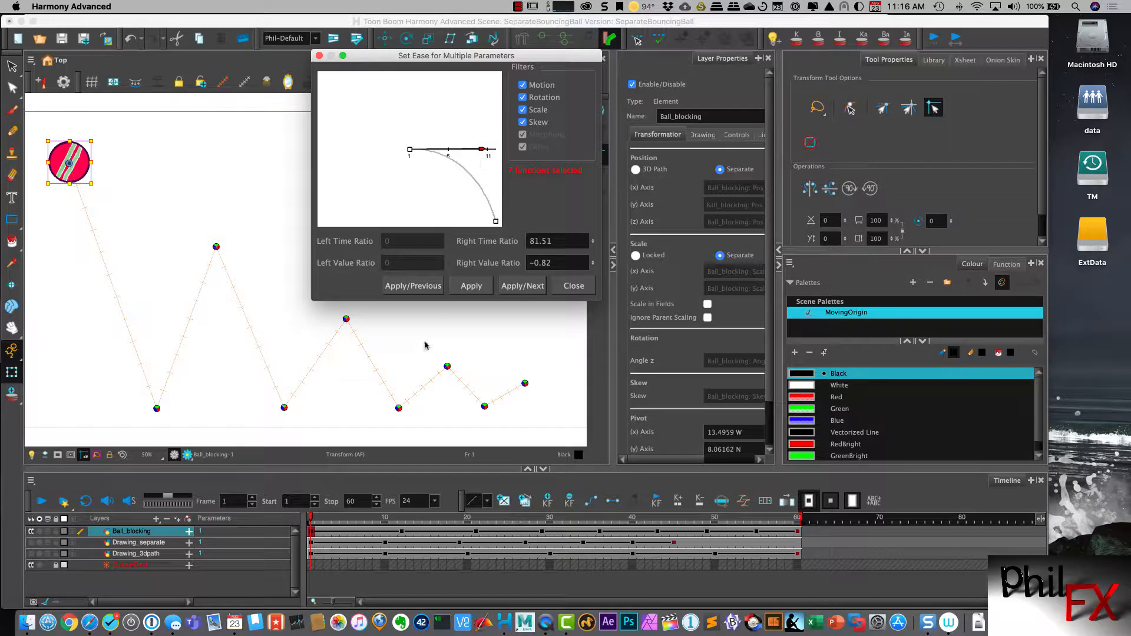
pyautogui.click(476, 287)
pyautogui.moveTo(482, 151); pyautogui.dragTo(484, 152)
pyautogui.click(524, 285)
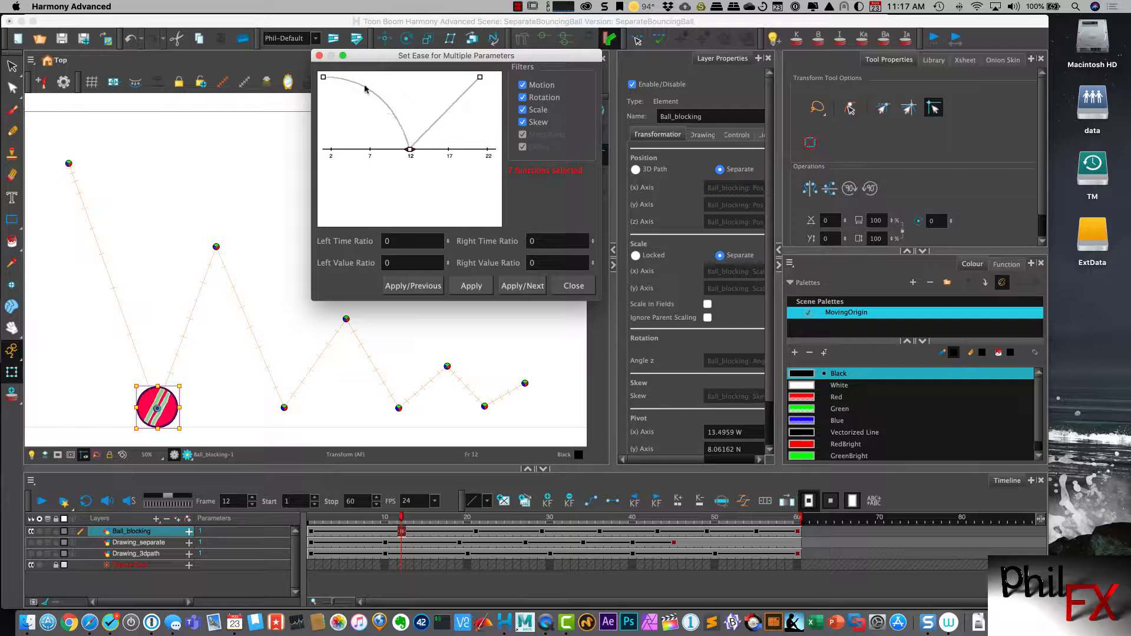
# Curve the rise out of the frame 12 ground contact with a Right Value Ratio of about 80, and advance to frame 21.
pyautogui.moveTo(413, 149); pyautogui.dragTo(410, 93)
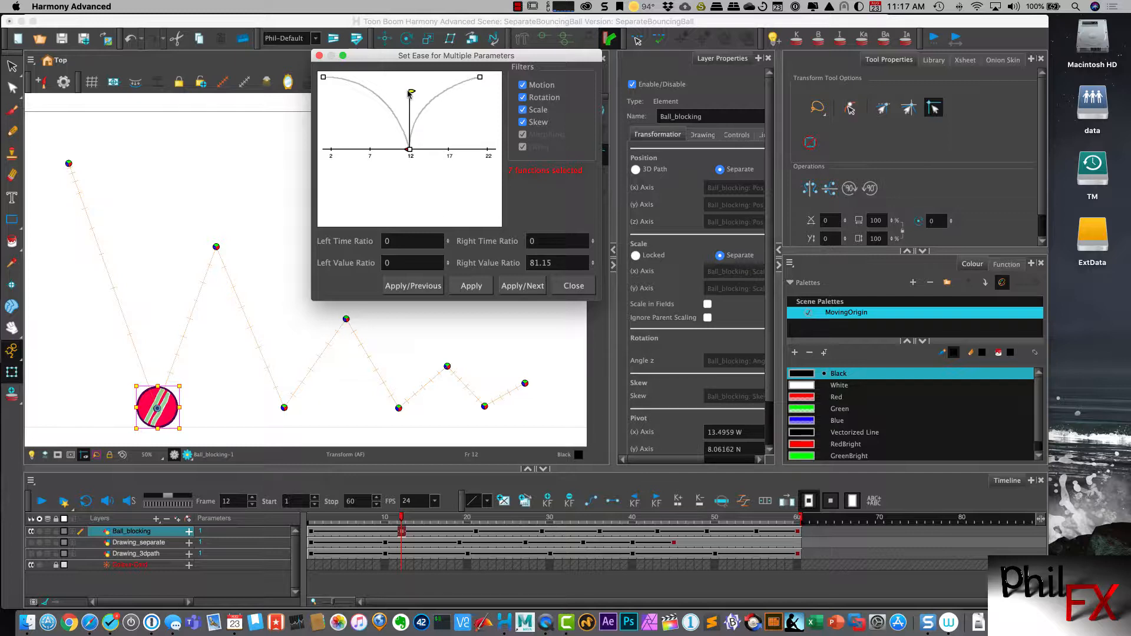
pyautogui.click(472, 290)
pyautogui.moveTo(412, 93); pyautogui.dragTo(412, 86)
pyautogui.click(465, 289)
pyautogui.moveTo(412, 87); pyautogui.dragTo(411, 90)
pyautogui.click(459, 284)
pyautogui.moveTo(412, 89); pyautogui.dragTo(411, 94)
pyautogui.click(529, 286)
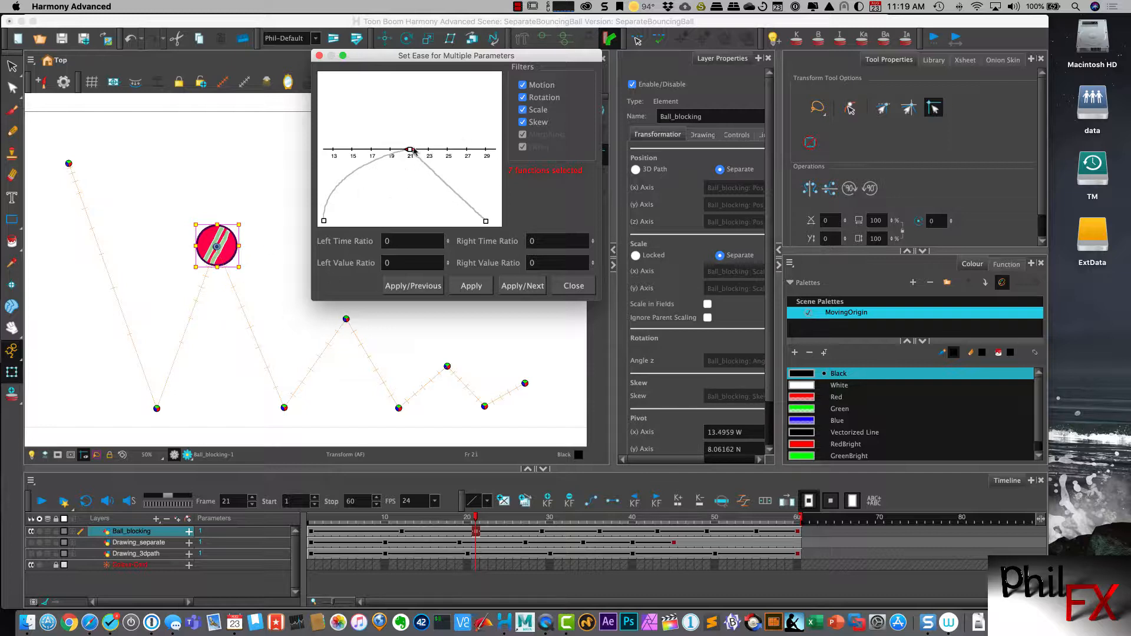
# Ease out of the frame 21 peak with a Right Time Ratio of 78.6 and the frame 29 contact with a Right Value Ratio of about 51.
pyautogui.moveTo(414, 152); pyautogui.dragTo(470, 151)
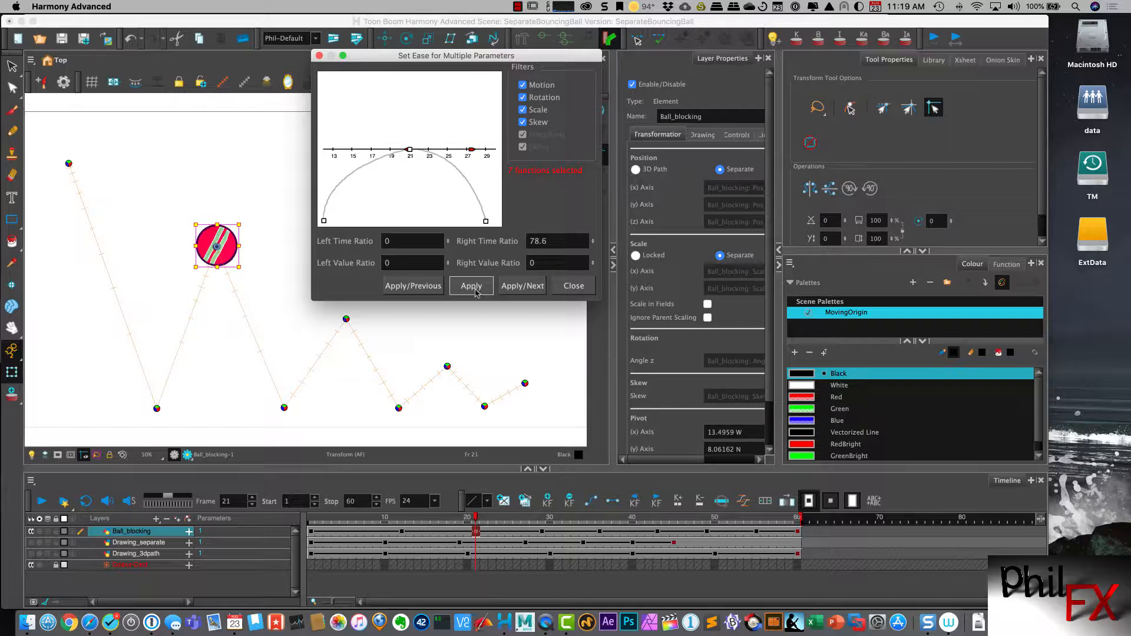
pyautogui.click(522, 286)
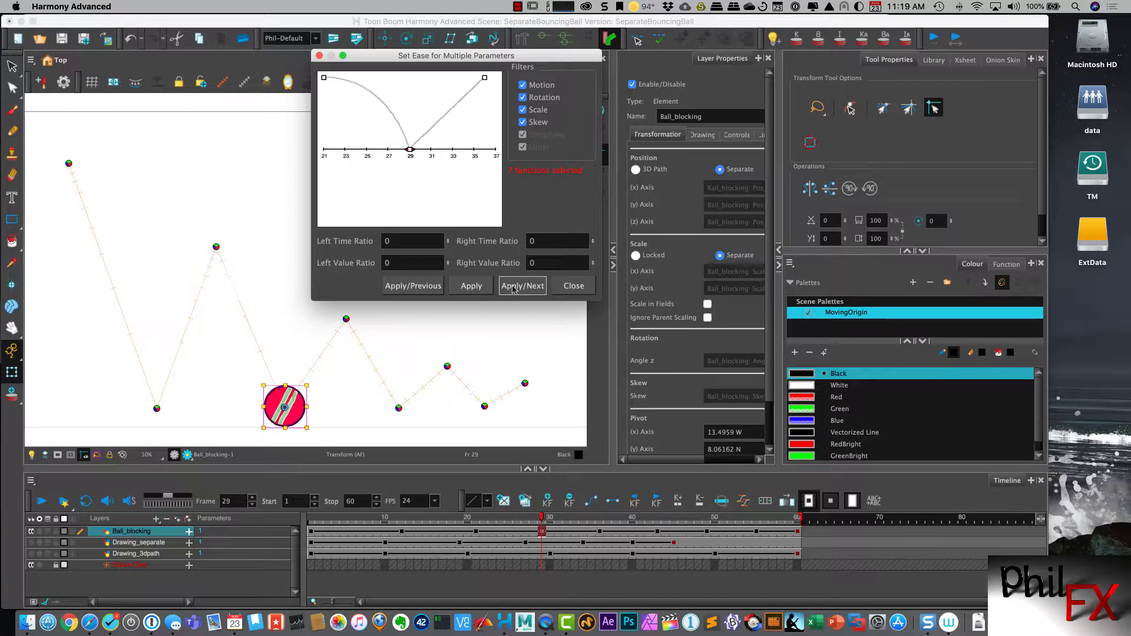
pyautogui.moveTo(412, 149); pyautogui.dragTo(409, 107)
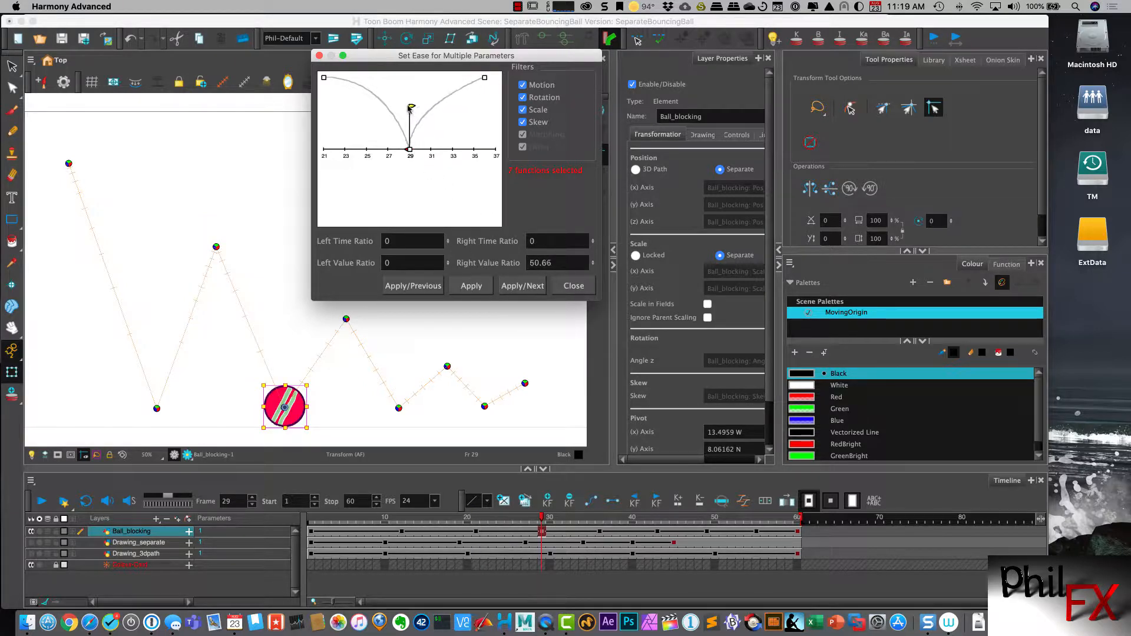
pyautogui.click(472, 286)
pyautogui.click(522, 286)
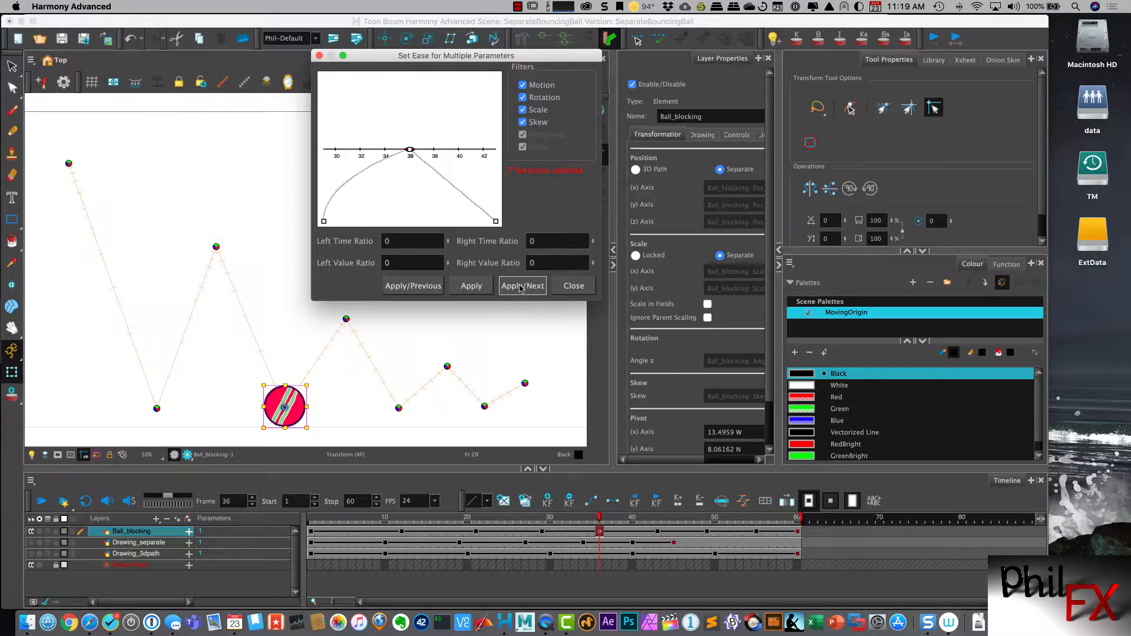
# Ease out of the frame 36 peak with a Right Time Ratio of about 66, and curve the rise out of the frame 43 contact.
pyautogui.moveTo(422, 155); pyautogui.dragTo(468, 139)
pyautogui.moveTo(478, 58); pyautogui.dragTo(470, 43)
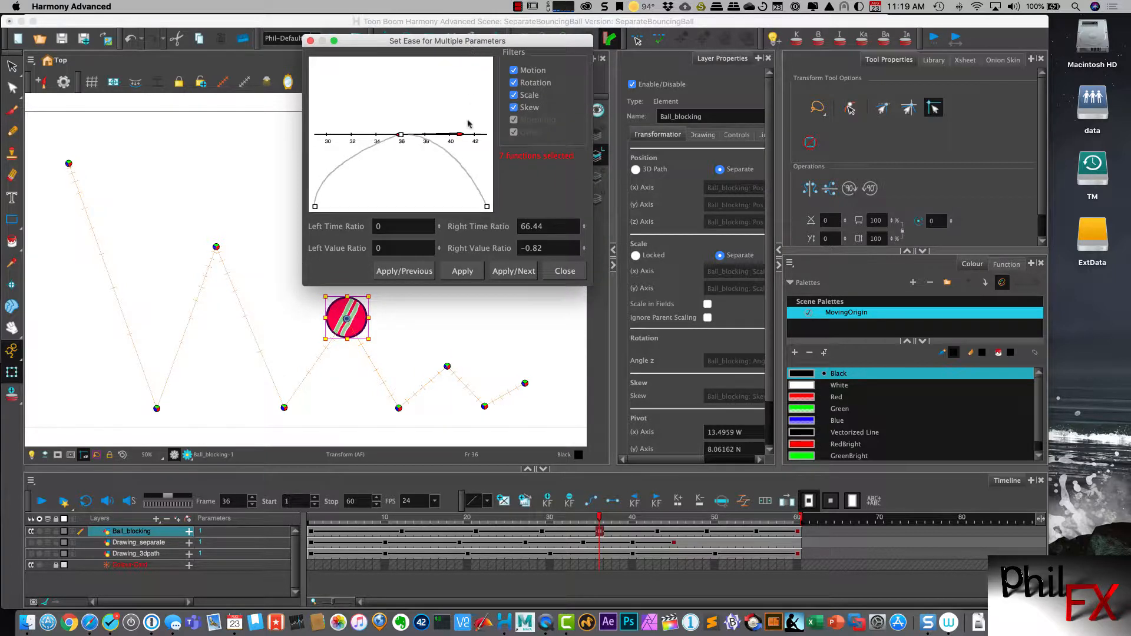
pyautogui.click(462, 272)
pyautogui.click(514, 271)
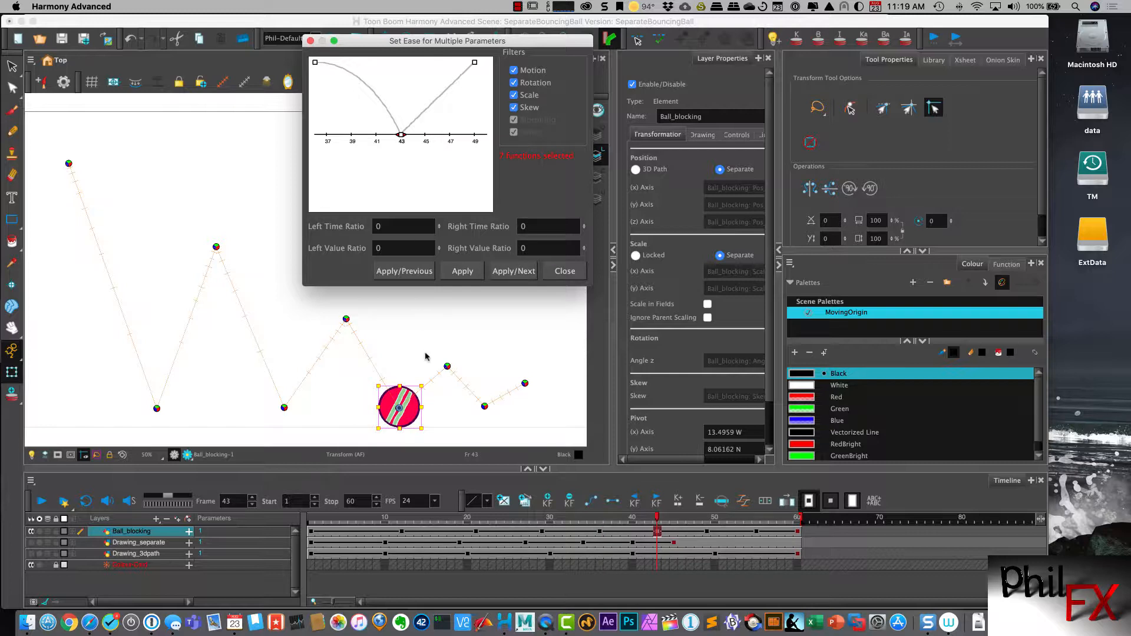
pyautogui.moveTo(403, 135); pyautogui.dragTo(399, 106)
pyautogui.click(509, 272)
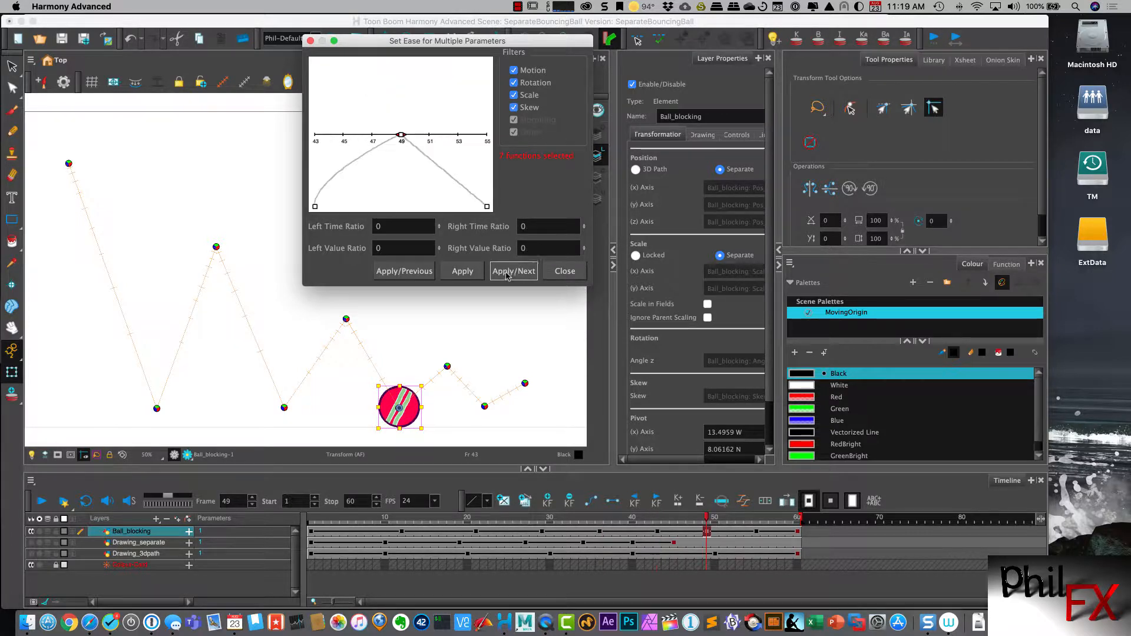
# Ease out of the frame 49 peak with a Right Time Ratio of 42.47 and the frame 55 contact with a Right Value Ratio of 53.28.
pyautogui.moveTo(403, 135); pyautogui.dragTo(439, 137)
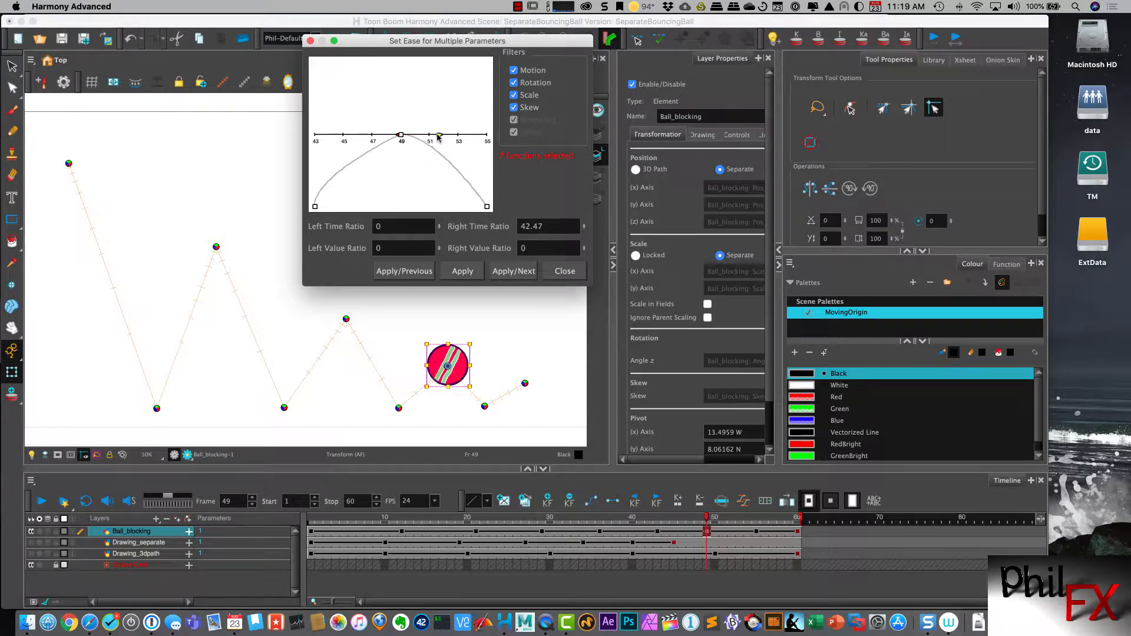
pyautogui.click(513, 271)
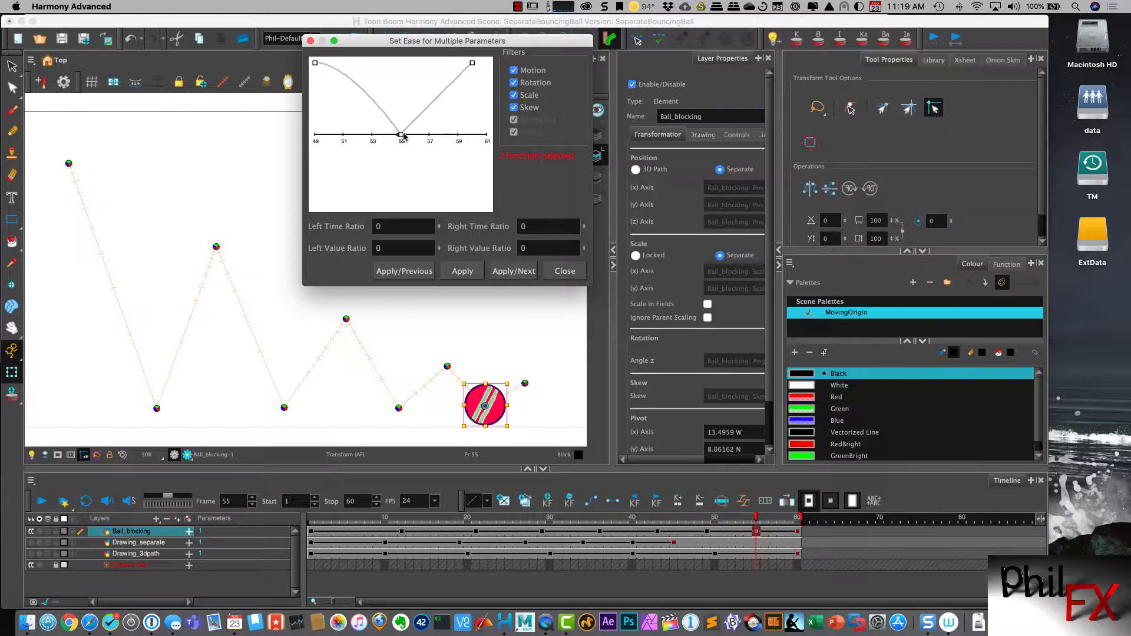
pyautogui.moveTo(401, 135); pyautogui.dragTo(402, 99)
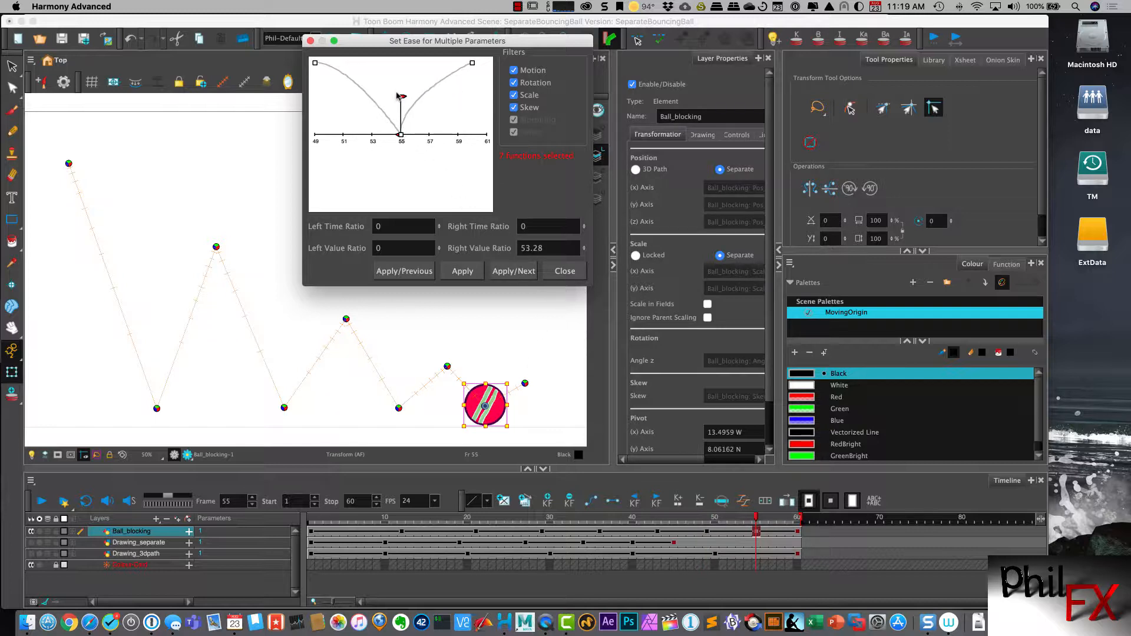
pyautogui.click(513, 268)
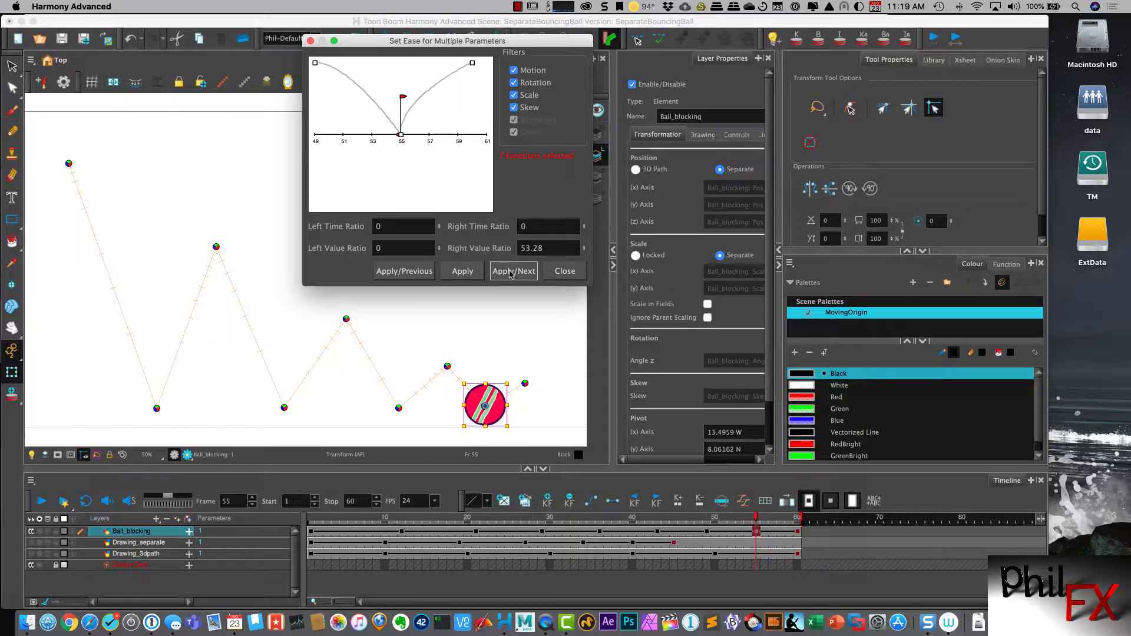
pyautogui.click(563, 271)
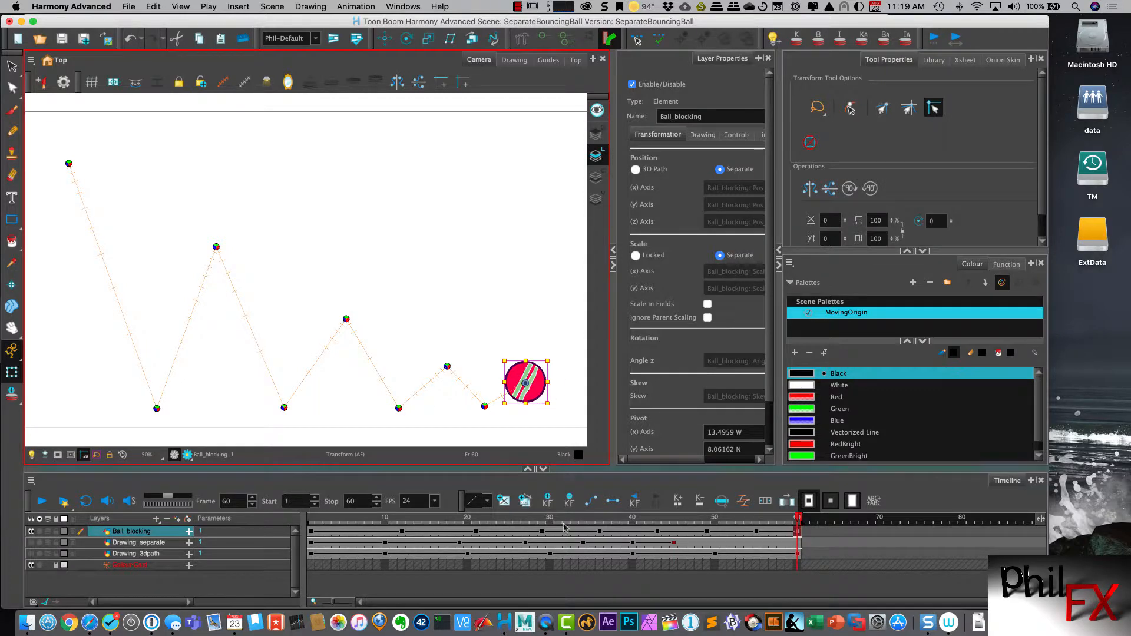
# Play the eased bounce animation in a loop to check its timing, and stop the playback.
pyautogui.click(85, 503)
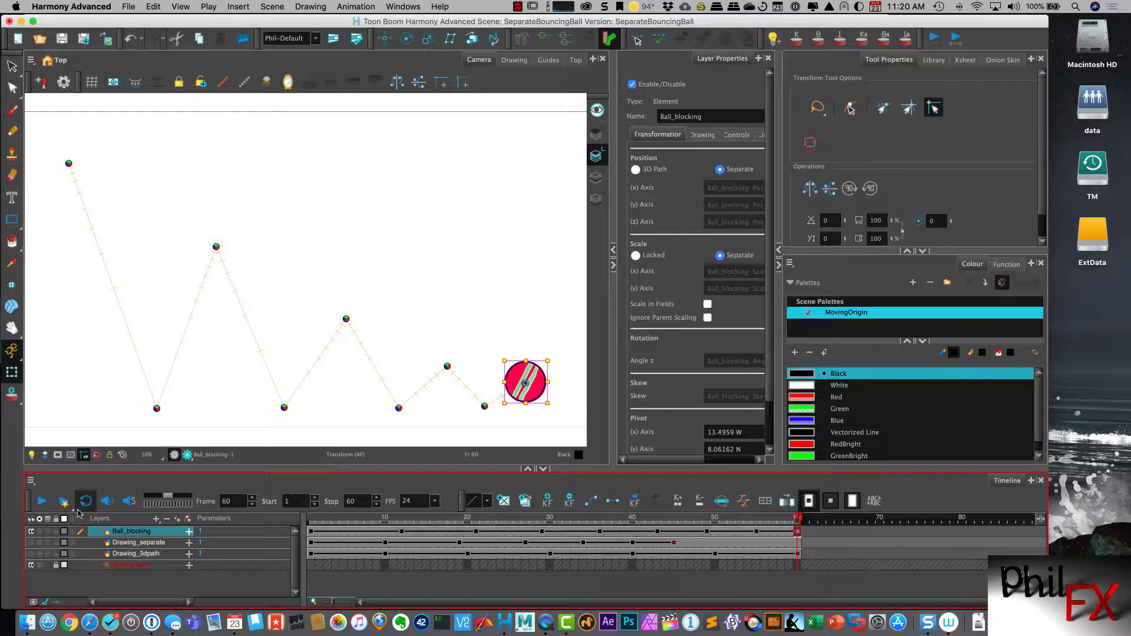
pyautogui.click(40, 502)
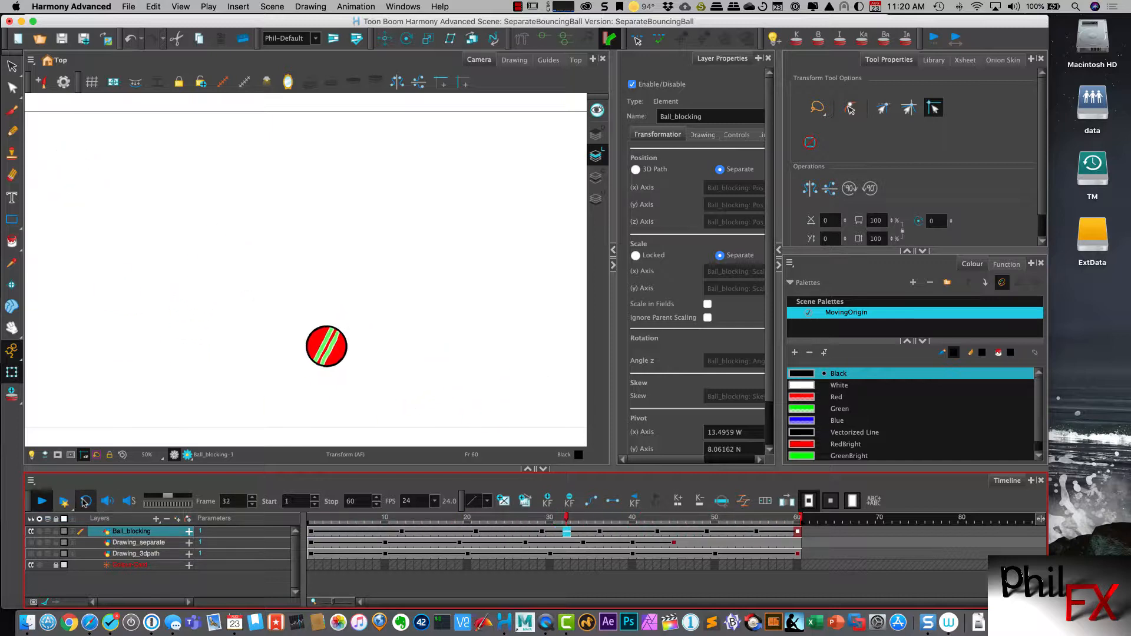
pyautogui.click(42, 505)
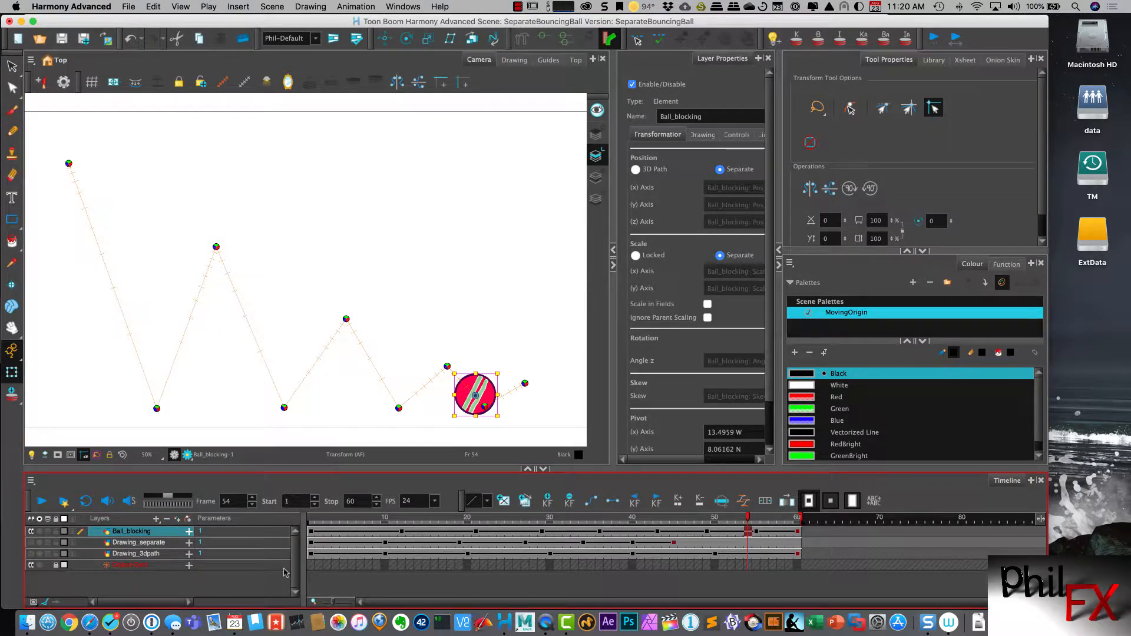
# Expand the function parameters of the Ball_blocking layer and enlarge the timeline to show its position, rotation, scale and skew rows.
pyautogui.click(188, 531)
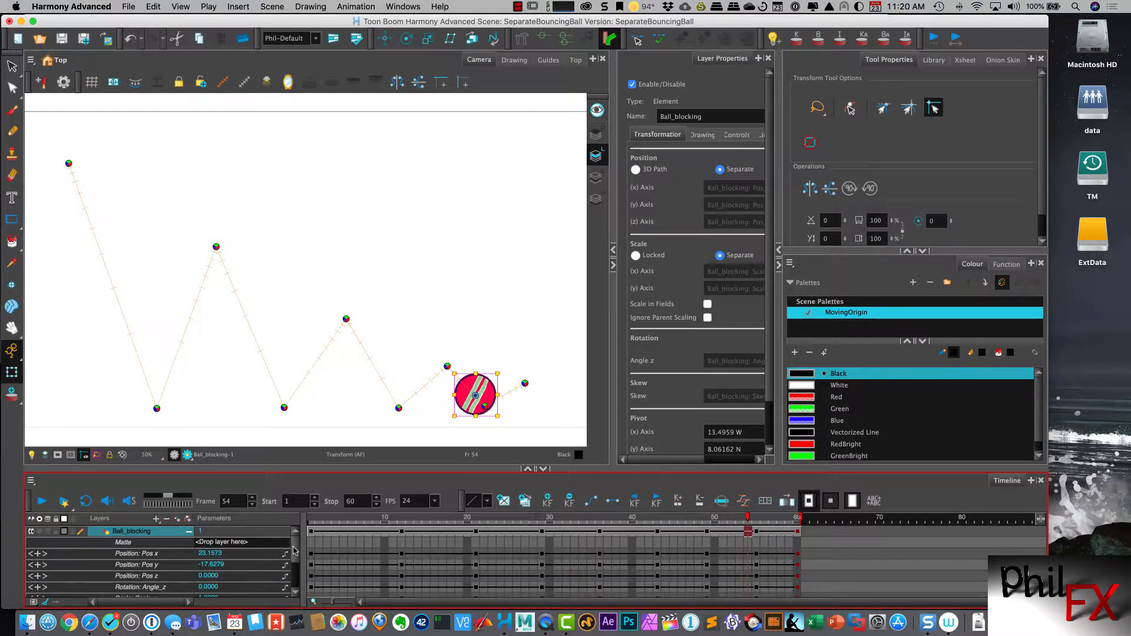
pyautogui.moveTo(295, 551)
pyautogui.mouseDown()
pyautogui.moveTo(296, 560)
pyautogui.moveTo(296, 547)
pyautogui.mouseUp()
pyautogui.click(189, 531)
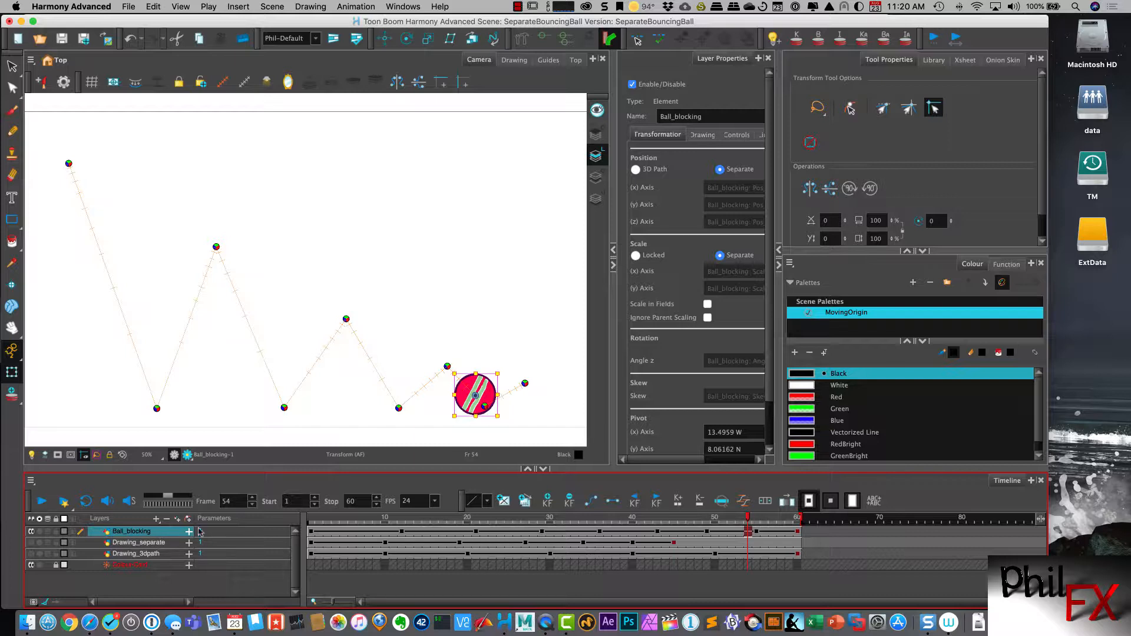
pyautogui.click(188, 531)
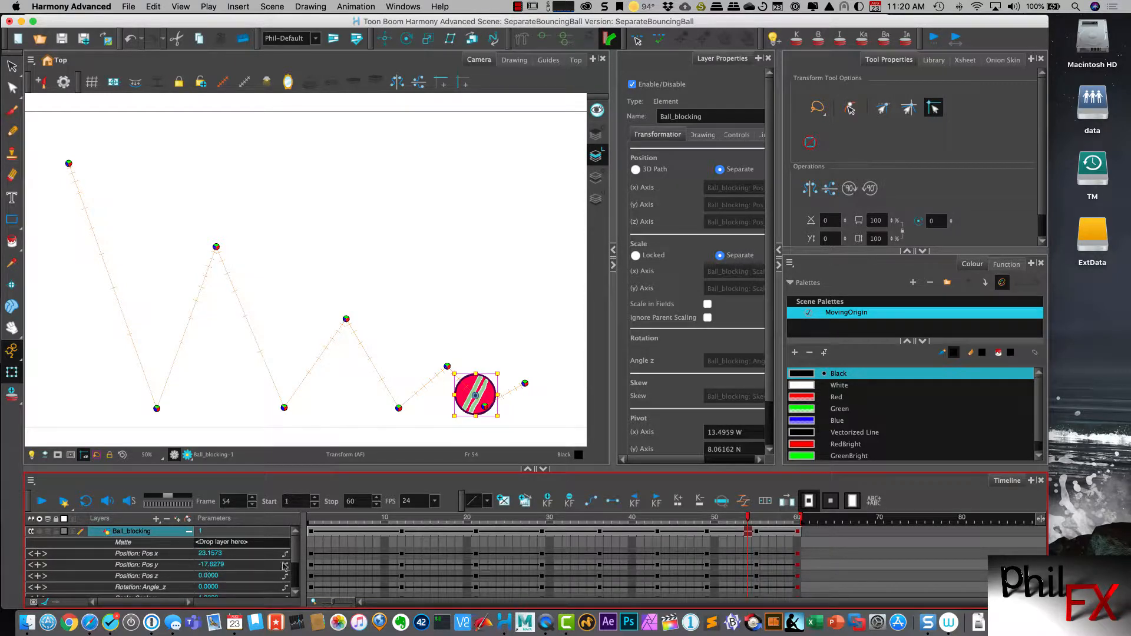
pyautogui.moveTo(295, 545); pyautogui.dragTo(295, 540)
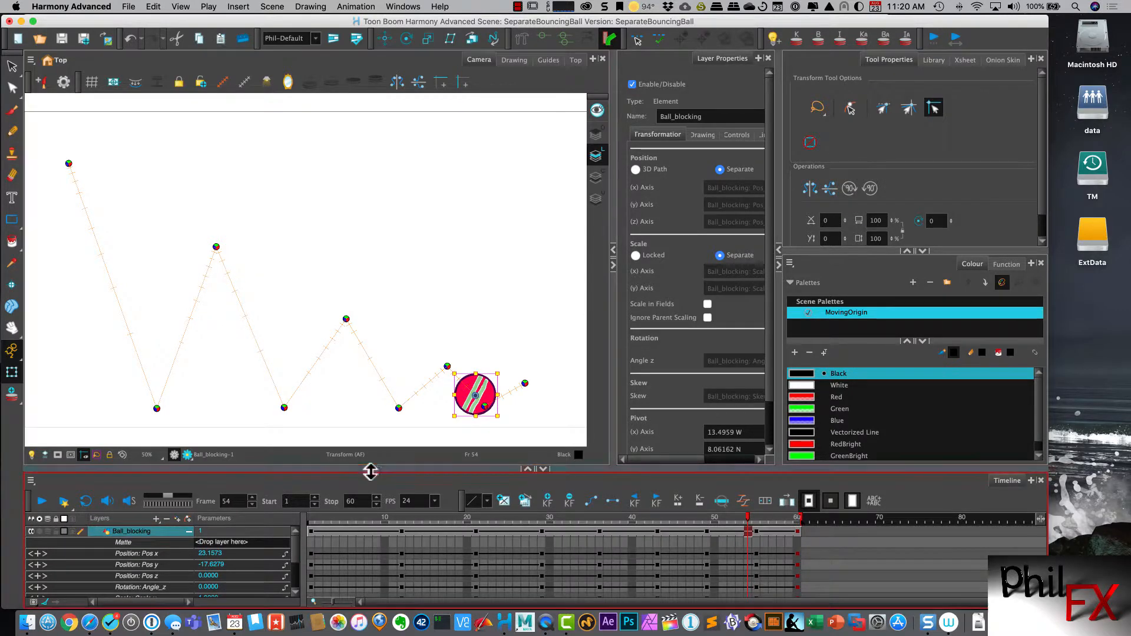
pyautogui.moveTo(371, 469); pyautogui.dragTo(371, 437)
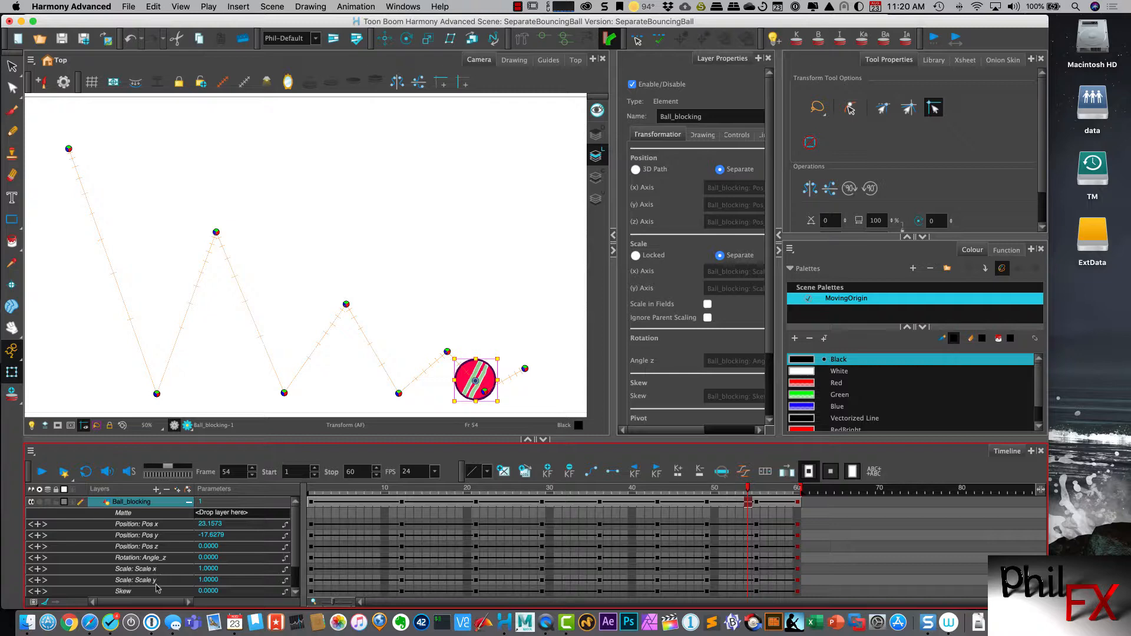
pyautogui.scroll(-3, 177, 574)
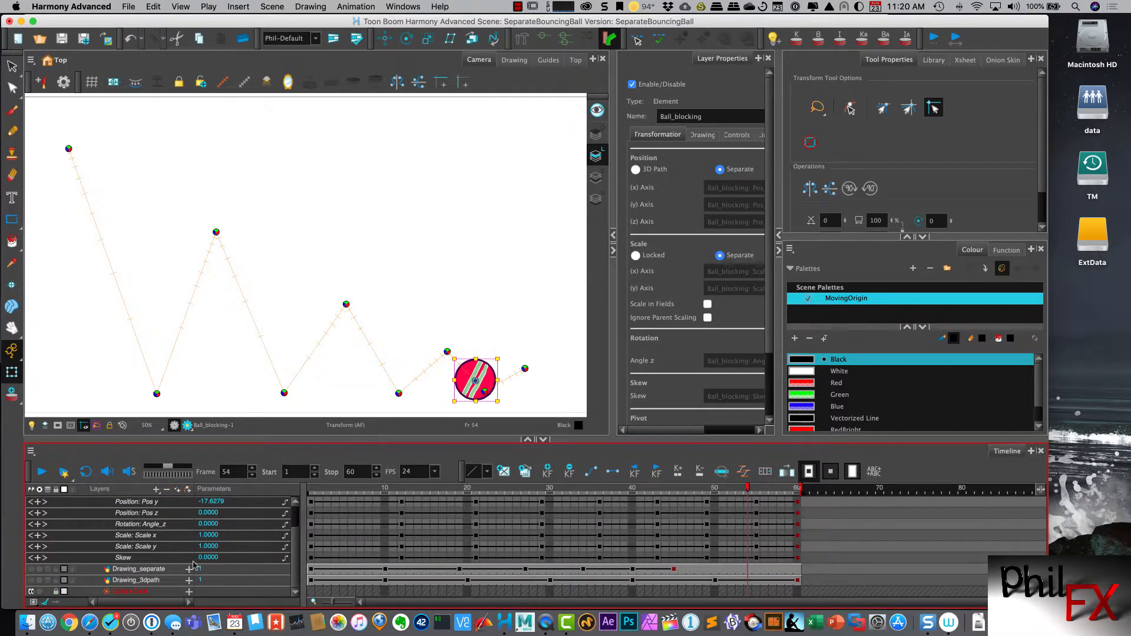
pyautogui.scroll(3, 282, 562)
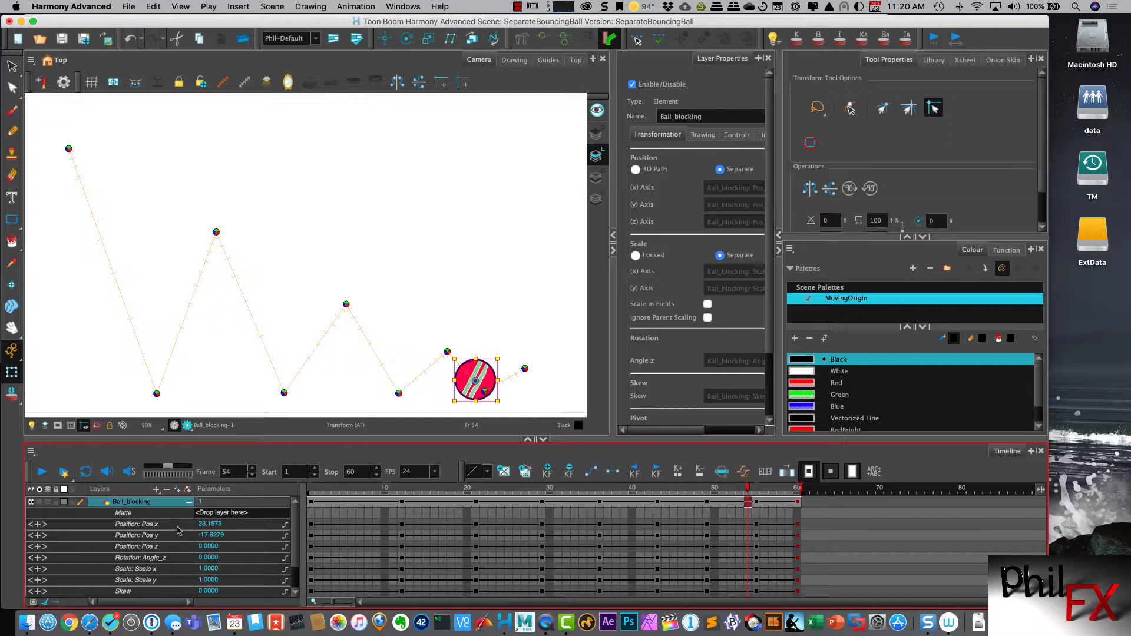
# Open the Pos x function of Ball_blocking in the Bezier Editor and enlarge its graph.
pyautogui.doubleClick(177, 526)
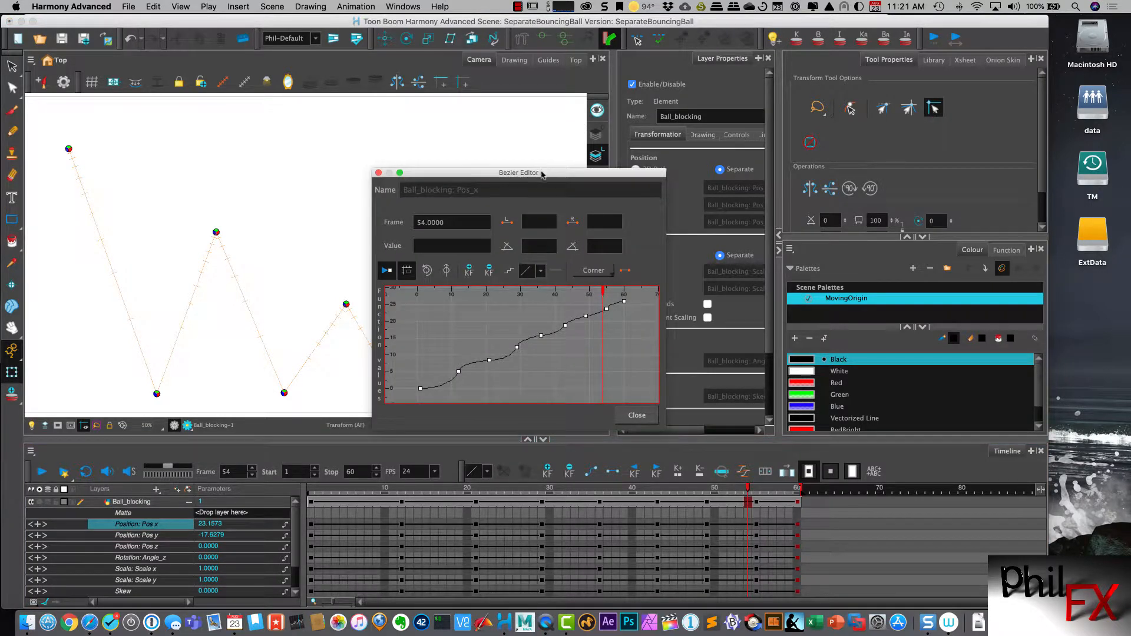
pyautogui.moveTo(542, 174); pyautogui.dragTo(425, 49)
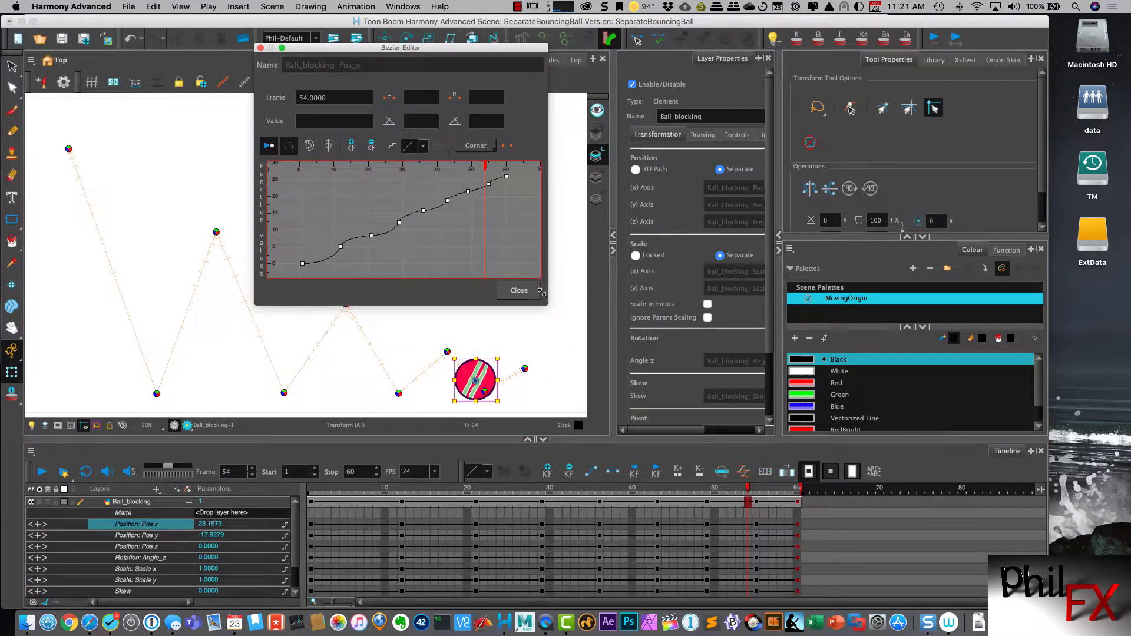
pyautogui.moveTo(541, 291); pyautogui.dragTo(702, 363)
pyautogui.moveTo(538, 50); pyautogui.dragTo(537, 42)
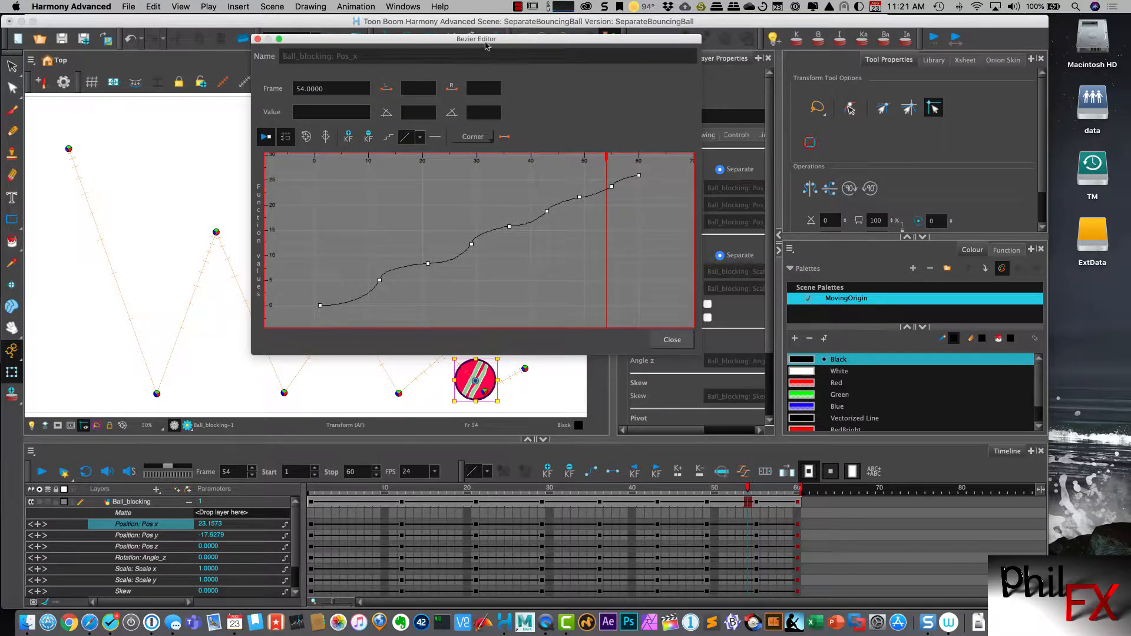
pyautogui.moveTo(495, 41); pyautogui.dragTo(499, 43)
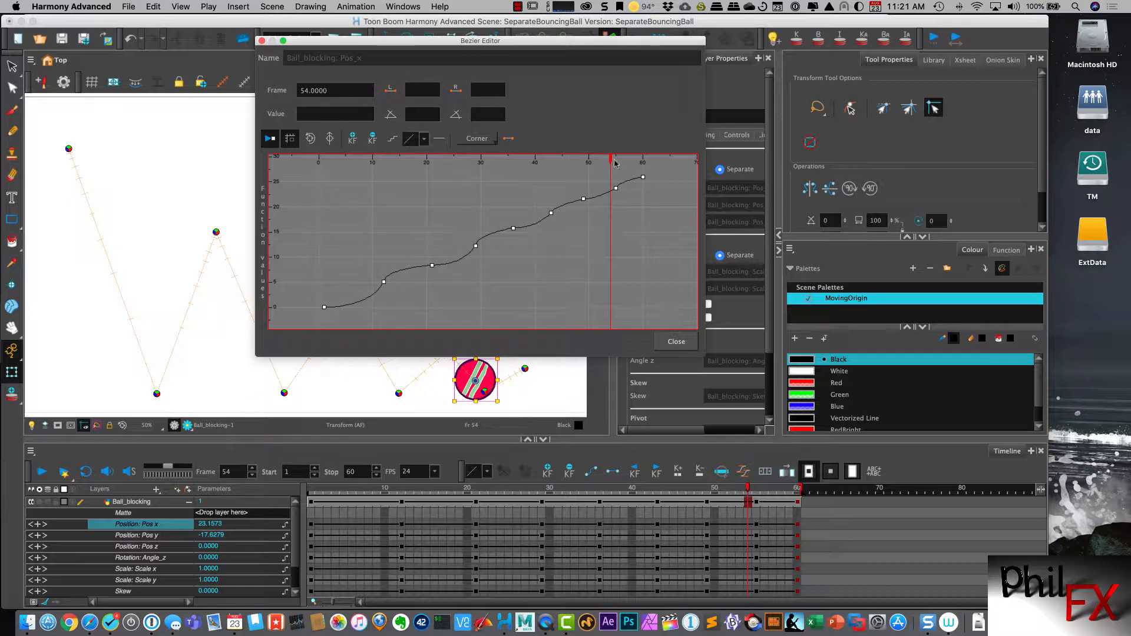
# Go to frame 1, select its keyframe on the Pos x curve, and check the ball's first fall along the motion path.
pyautogui.moveTo(615, 163)
pyautogui.mouseDown()
pyautogui.moveTo(288, 222)
pyautogui.moveTo(455, 221)
pyautogui.moveTo(645, 195)
pyautogui.moveTo(466, 252)
pyautogui.moveTo(345, 271)
pyautogui.moveTo(324, 310)
pyautogui.mouseUp()
pyautogui.click(324, 307)
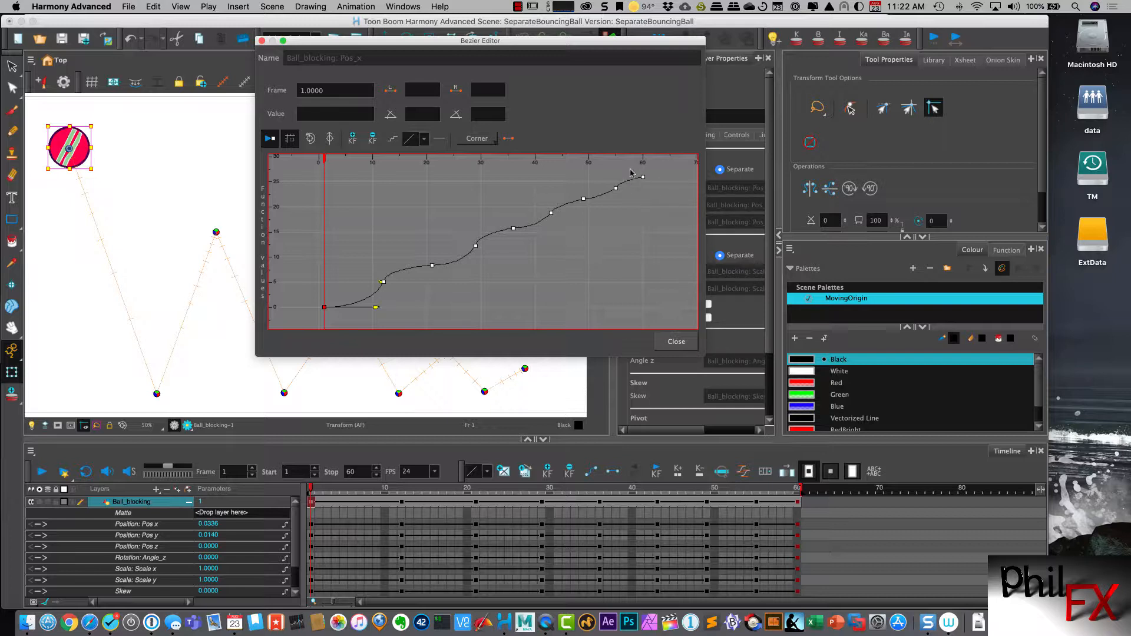
pyautogui.moveTo(554, 40); pyautogui.dragTo(853, 61)
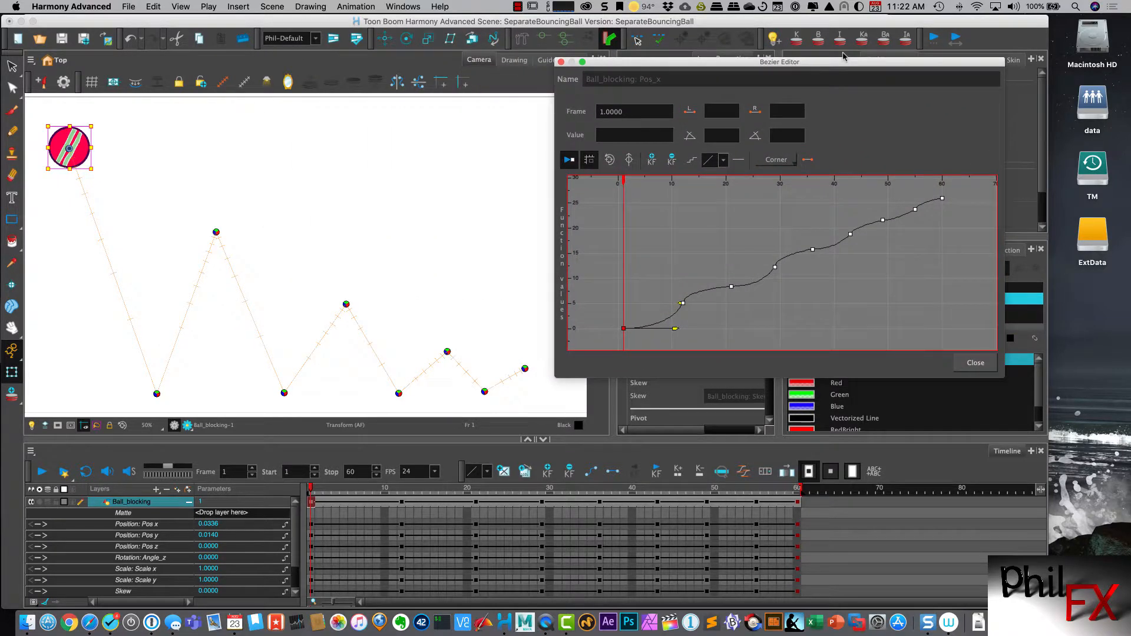
pyautogui.moveTo(313, 490)
pyautogui.mouseDown()
pyautogui.moveTo(503, 508)
pyautogui.moveTo(779, 511)
pyautogui.moveTo(386, 510)
pyautogui.moveTo(314, 508)
pyautogui.moveTo(305, 496)
pyautogui.mouseUp()
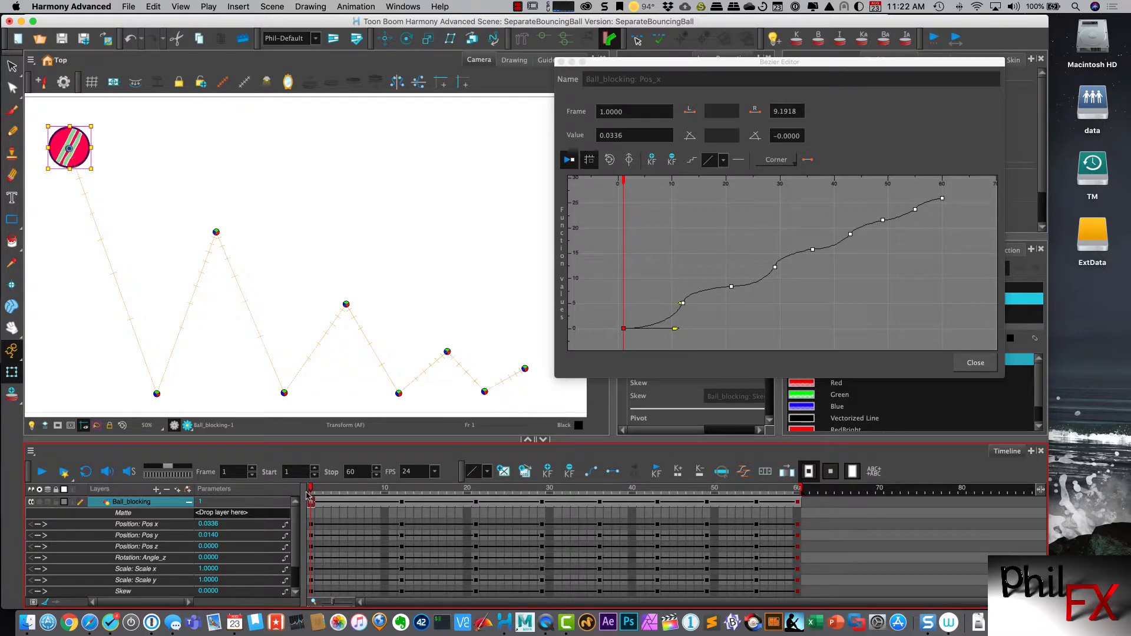
pyautogui.moveTo(308, 496)
pyautogui.mouseDown()
pyautogui.moveTo(791, 507)
pyautogui.moveTo(299, 502)
pyautogui.mouseUp()
pyautogui.moveTo(695, 65); pyautogui.dragTo(412, 49)
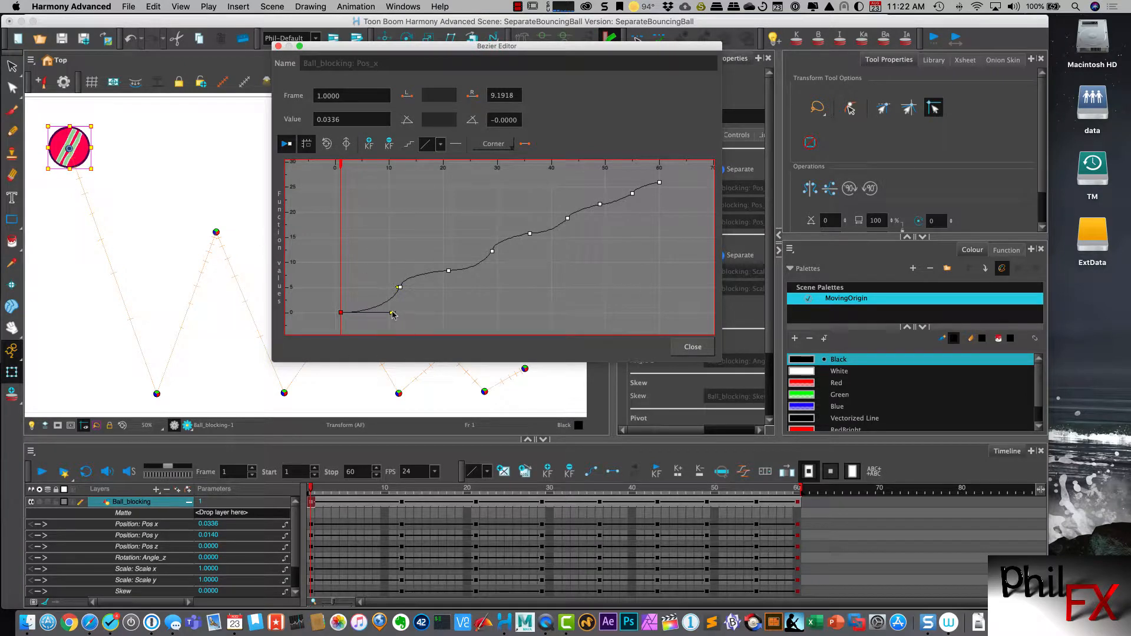
# Straighten the Pos x curve through the keyframes at frames 1, 12, 21 and 29, giving frame 29 a right handle angle of about 24.7.
pyautogui.moveTo(393, 315); pyautogui.dragTo(507, 247)
pyautogui.click(400, 287)
pyautogui.click(448, 271)
pyautogui.click(492, 252)
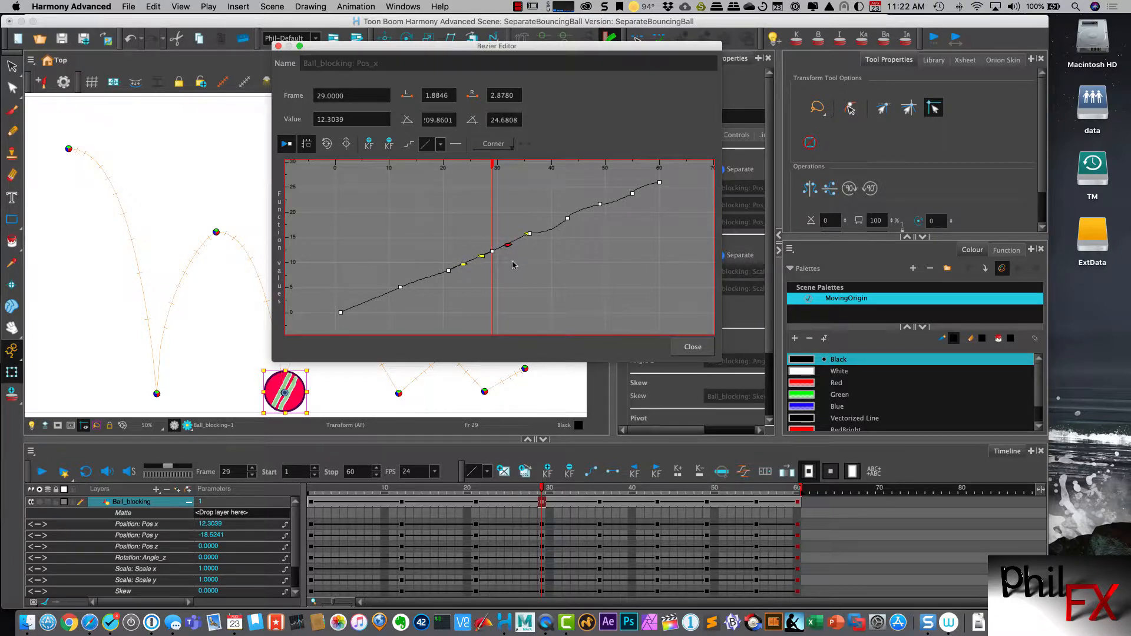
# Examine the Pos x curve around frame 29 at several zoom levels in a larger Bezier Editor, and compare it with the ball's motion path.
pyautogui.press('2')
pyautogui.press('2')
pyautogui.press('2')
pyautogui.press('1')
pyautogui.press('1')
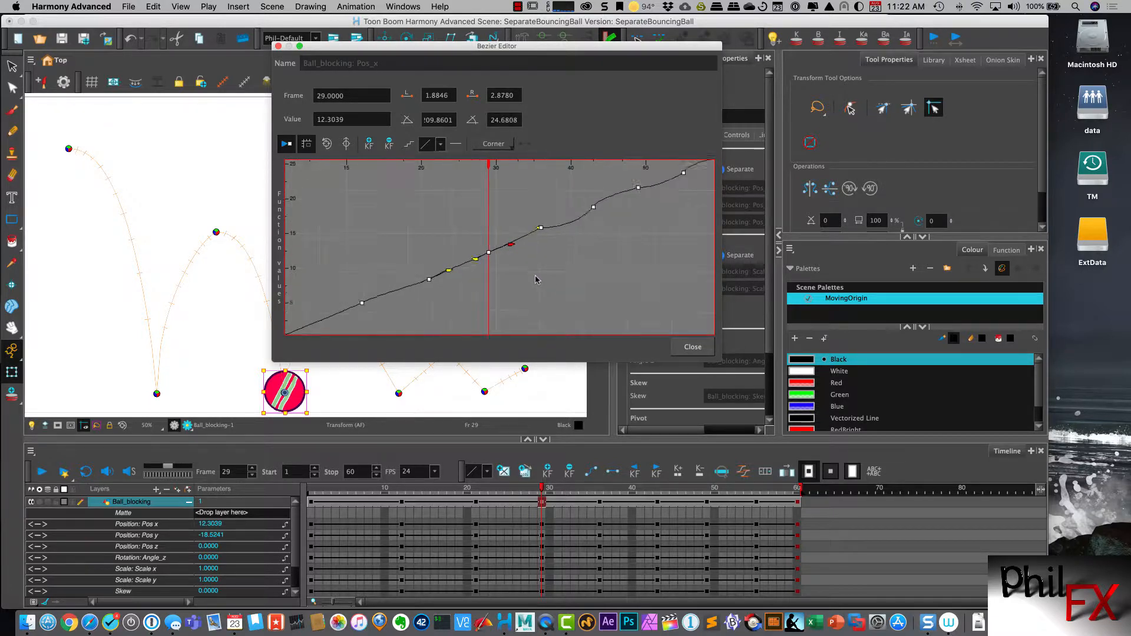
pyautogui.press('1')
pyautogui.press('2')
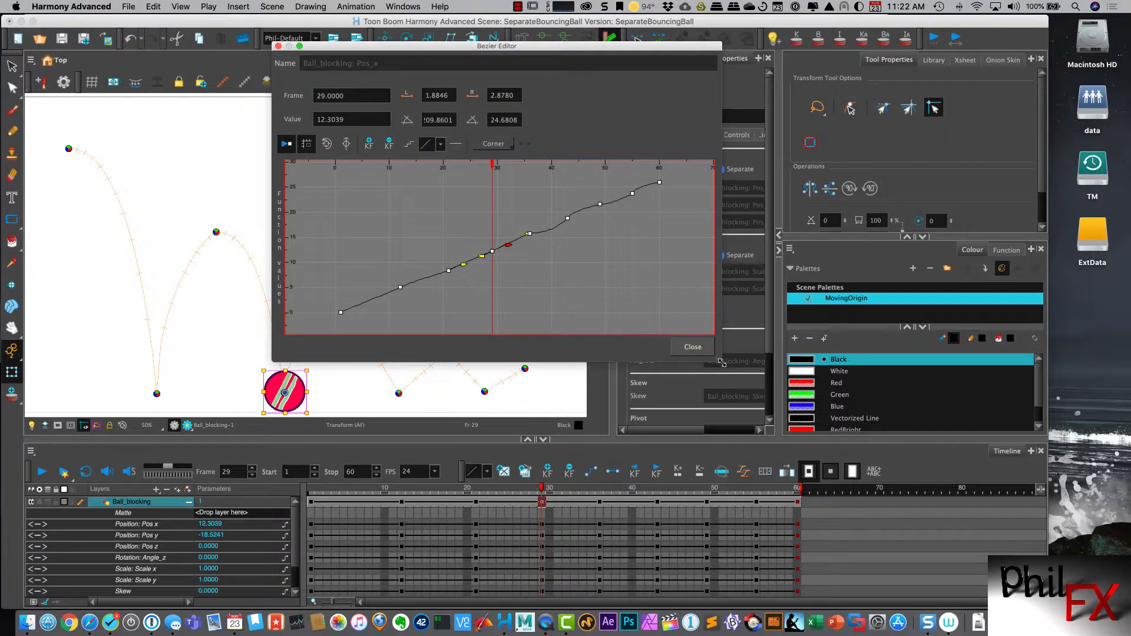
pyautogui.moveTo(722, 362); pyautogui.dragTo(829, 415)
pyautogui.moveTo(677, 50); pyautogui.dragTo(535, 51)
pyautogui.press('2')
pyautogui.press('2')
pyautogui.press('2')
pyautogui.press('2')
pyautogui.press('2')
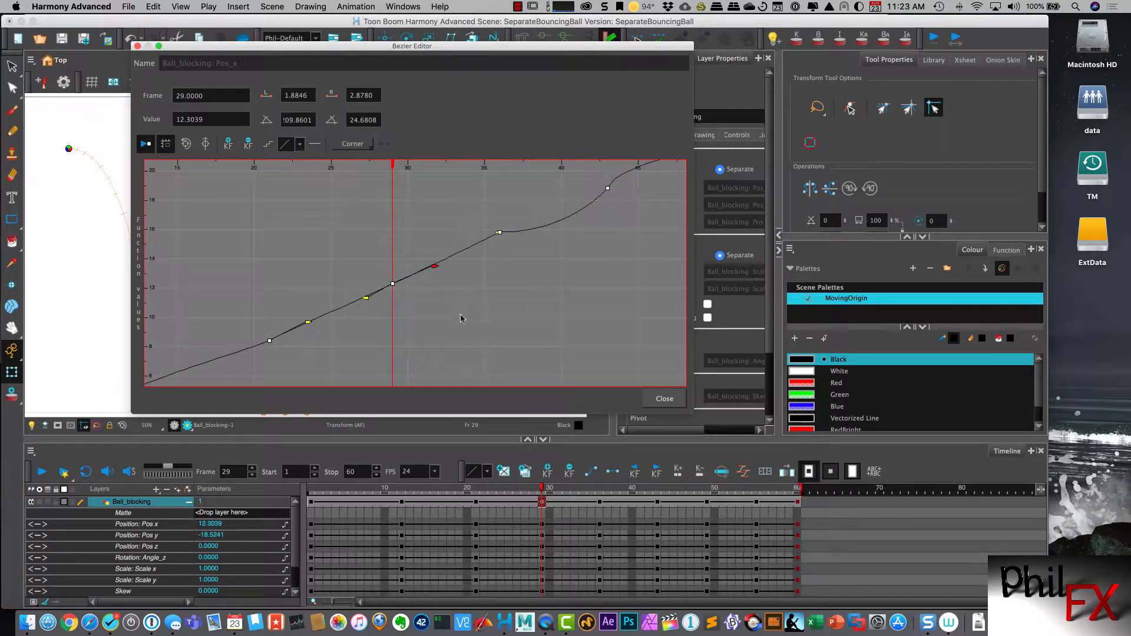
pyautogui.press('2')
pyautogui.press('2')
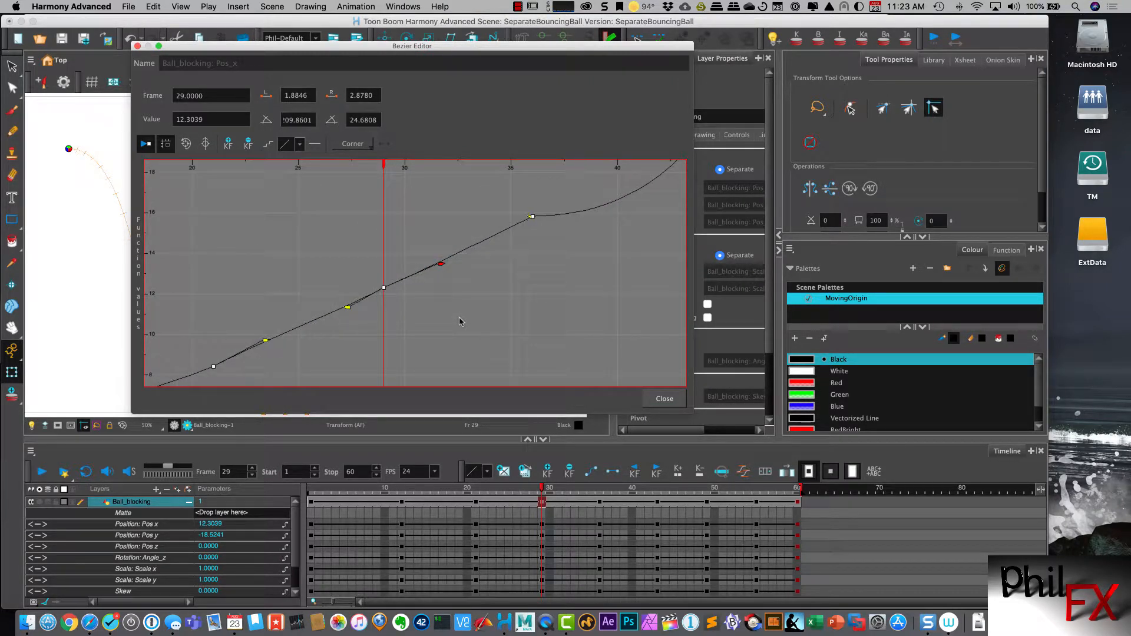
pyautogui.press('1')
pyautogui.press('1')
pyautogui.press('1')
pyautogui.press('1')
pyautogui.press('1')
pyautogui.press('1')
pyautogui.press('1')
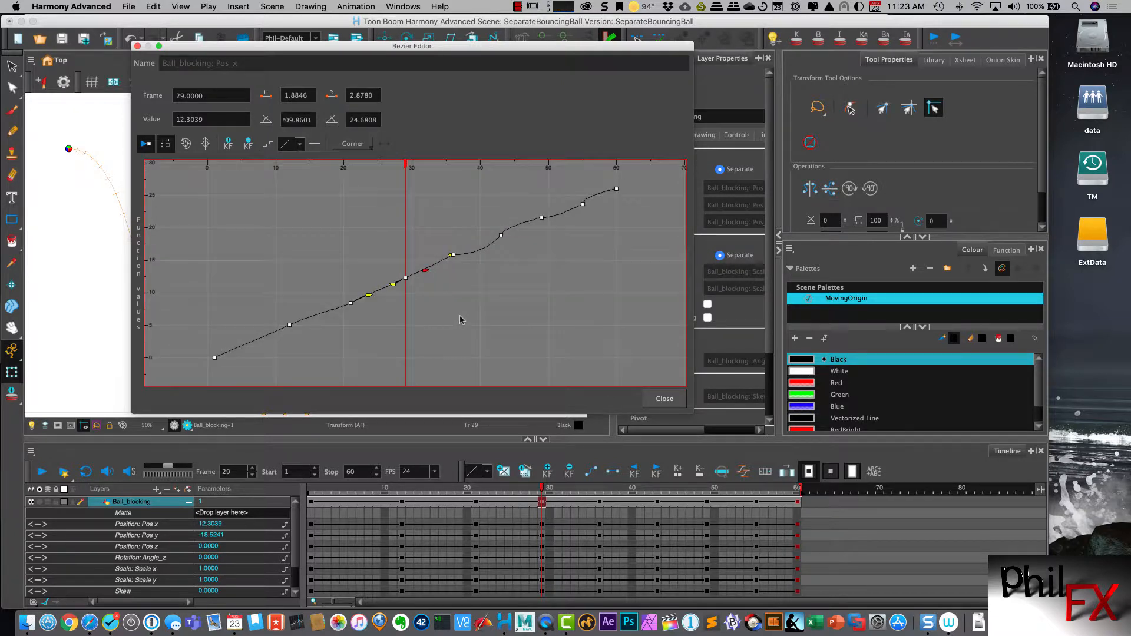
pyautogui.press('1')
pyautogui.press('1')
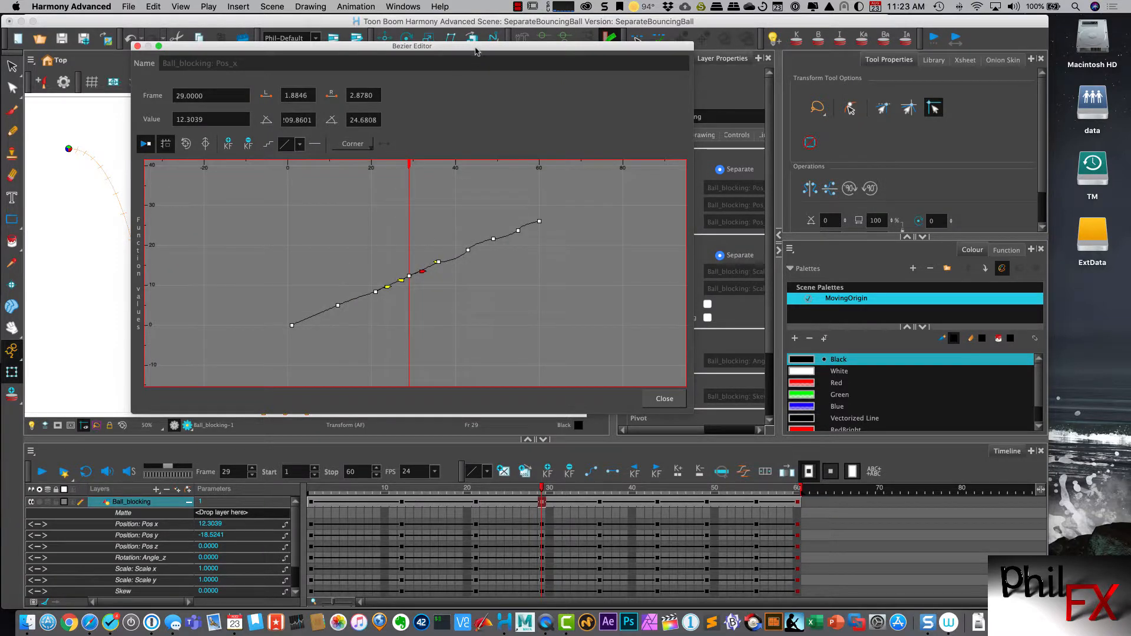
pyautogui.moveTo(461, 47); pyautogui.dragTo(696, 45)
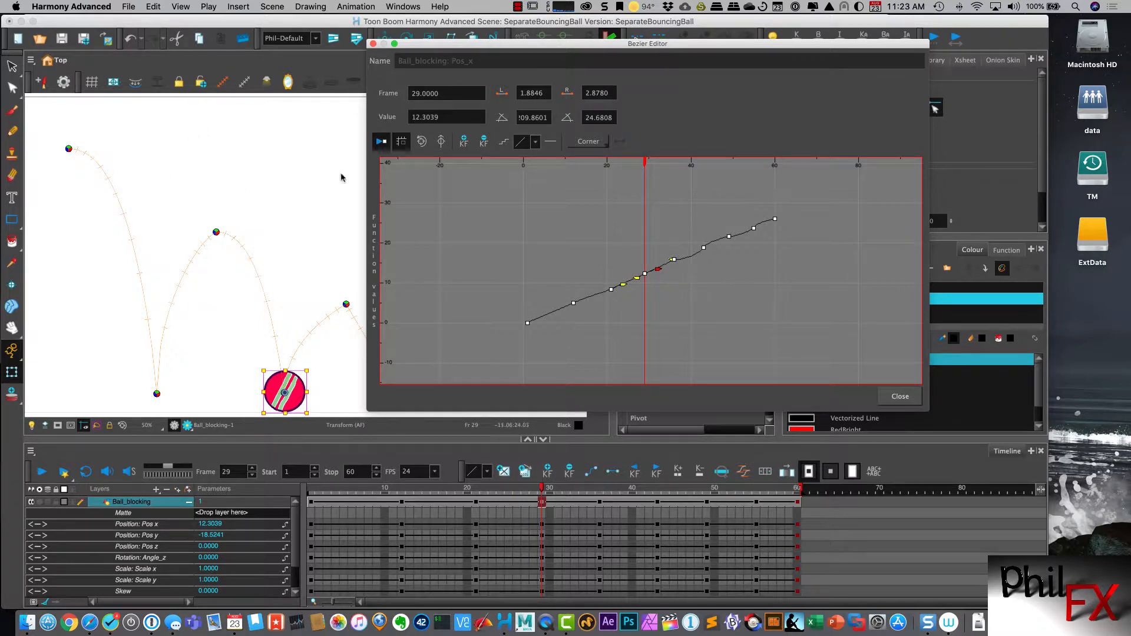
pyautogui.moveTo(551, 47); pyautogui.dragTo(352, 75)
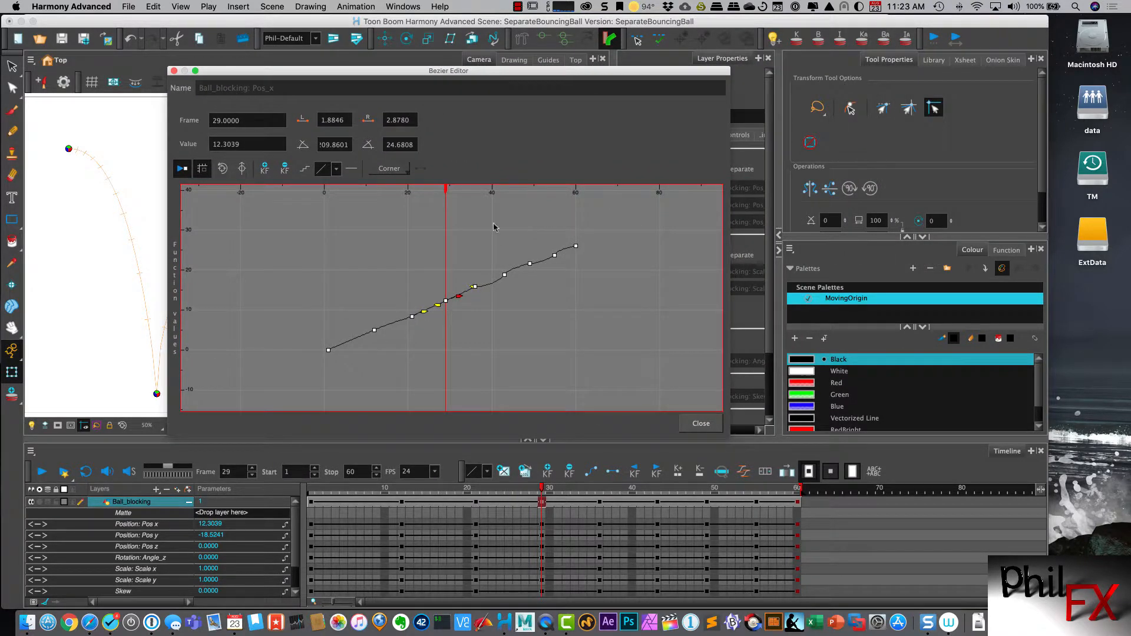
# Refine the frame 29 handles on the Pos x curve to lengths of about 2.3 left and 2.89 right, with a right angle of about 26.
pyautogui.scroll(10, 473, 318)
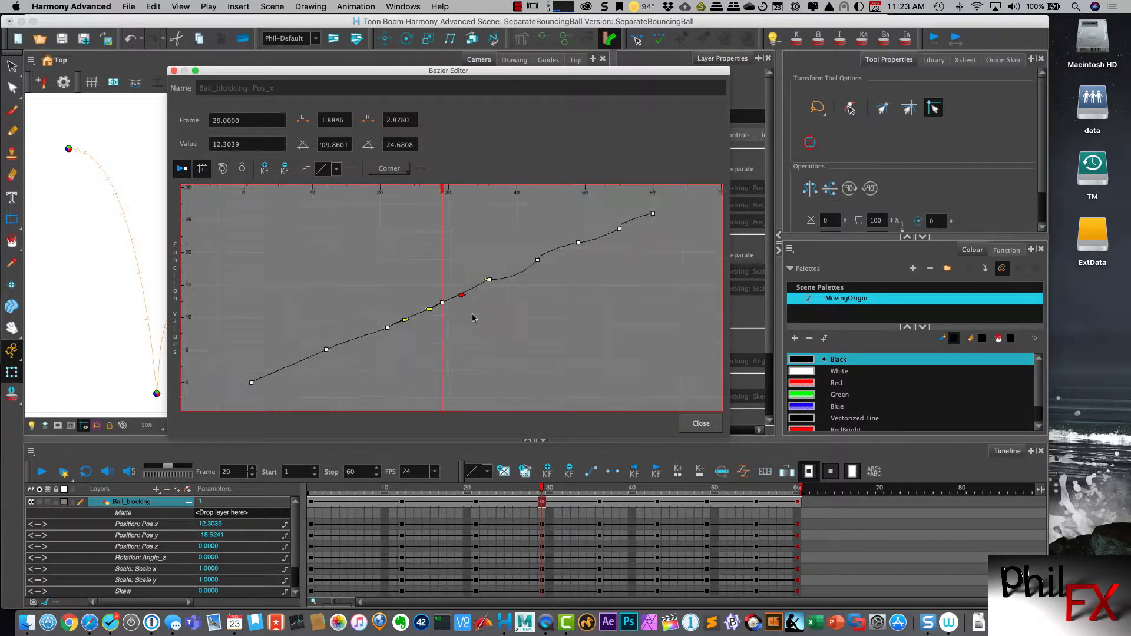
pyautogui.scroll(2, 480, 312)
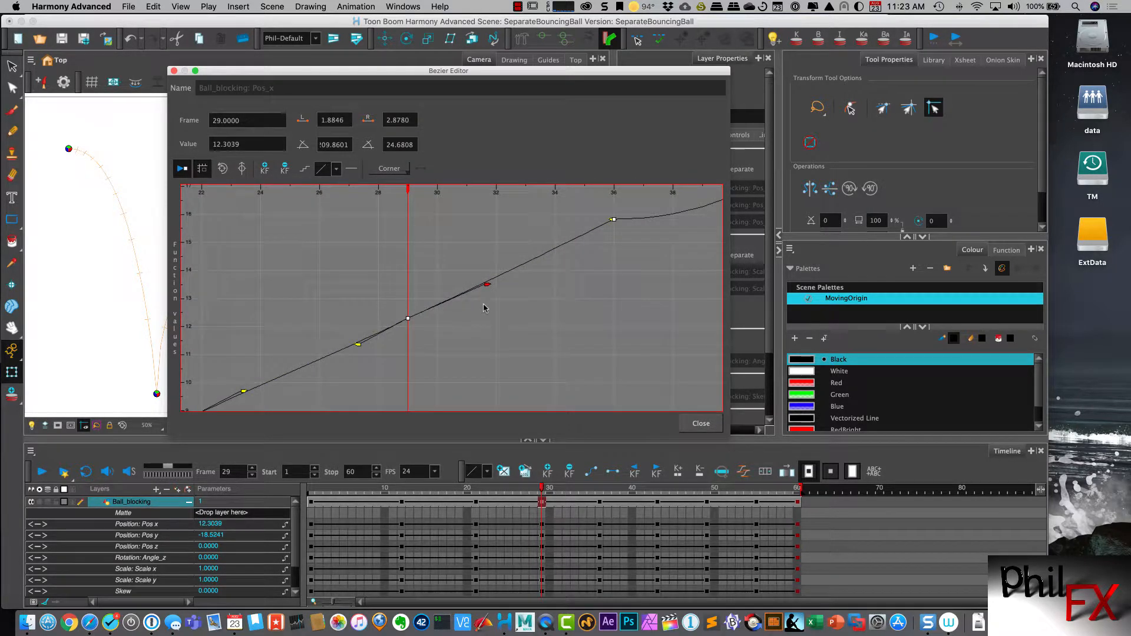
pyautogui.moveTo(527, 324); pyautogui.dragTo(528, 280)
pyautogui.moveTo(440, 310); pyautogui.dragTo(452, 291)
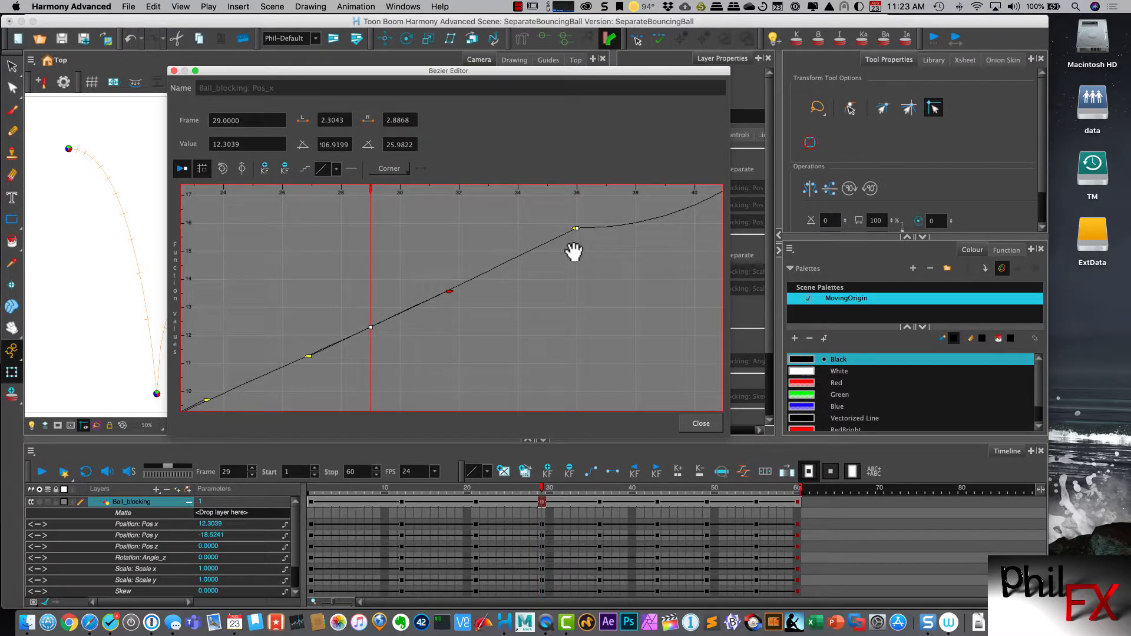
# Straighten the Pos x curve through frames 36 and 43, with right handles about 2.85 and 2.77 long at angles of about 23.8 and 24.7.
pyautogui.moveTo(572, 249); pyautogui.dragTo(403, 349)
pyautogui.moveTo(615, 314); pyautogui.dragTo(555, 283)
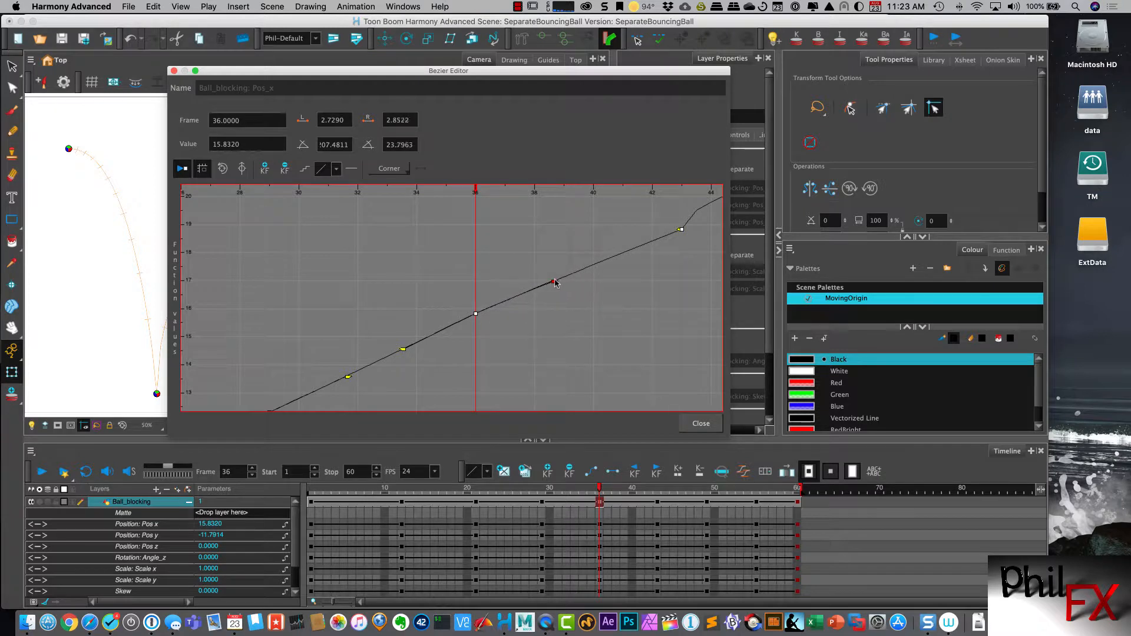
pyautogui.moveTo(678, 231); pyautogui.dragTo(387, 366)
pyautogui.moveTo(443, 292); pyautogui.dragTo(517, 295)
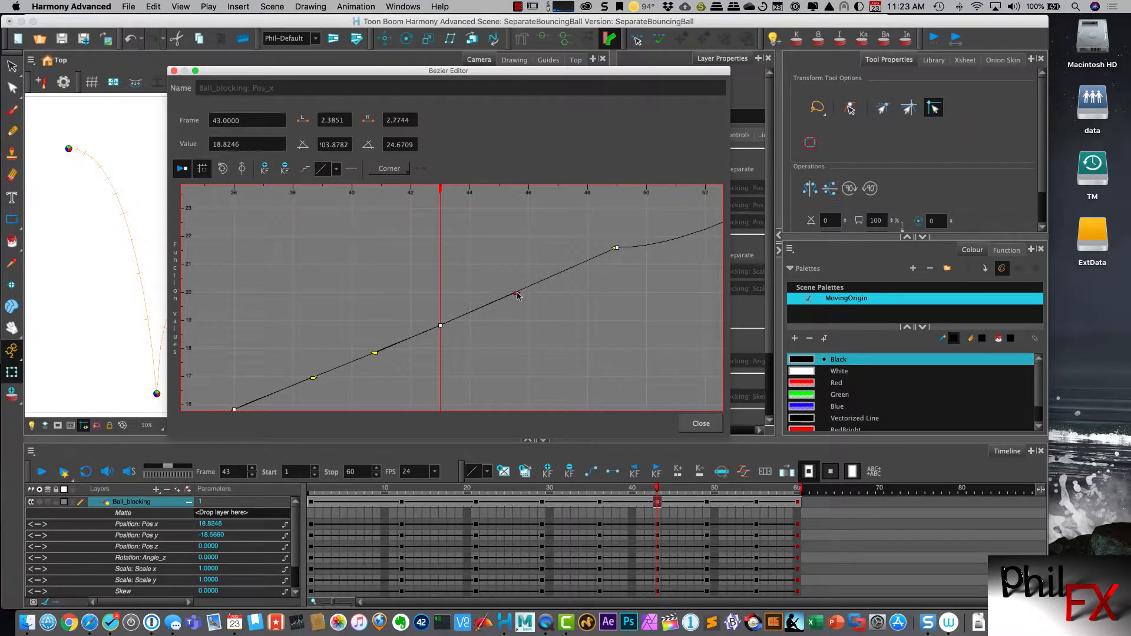
# Straighten the Pos x curve through frames 49, 55 and 60, giving frame 55 a right handle about 2.5 long at an angle of about 25.
pyautogui.moveTo(614, 248); pyautogui.dragTo(417, 346)
pyautogui.moveTo(453, 277); pyautogui.dragTo(512, 279)
pyautogui.moveTo(590, 244); pyautogui.dragTo(514, 280)
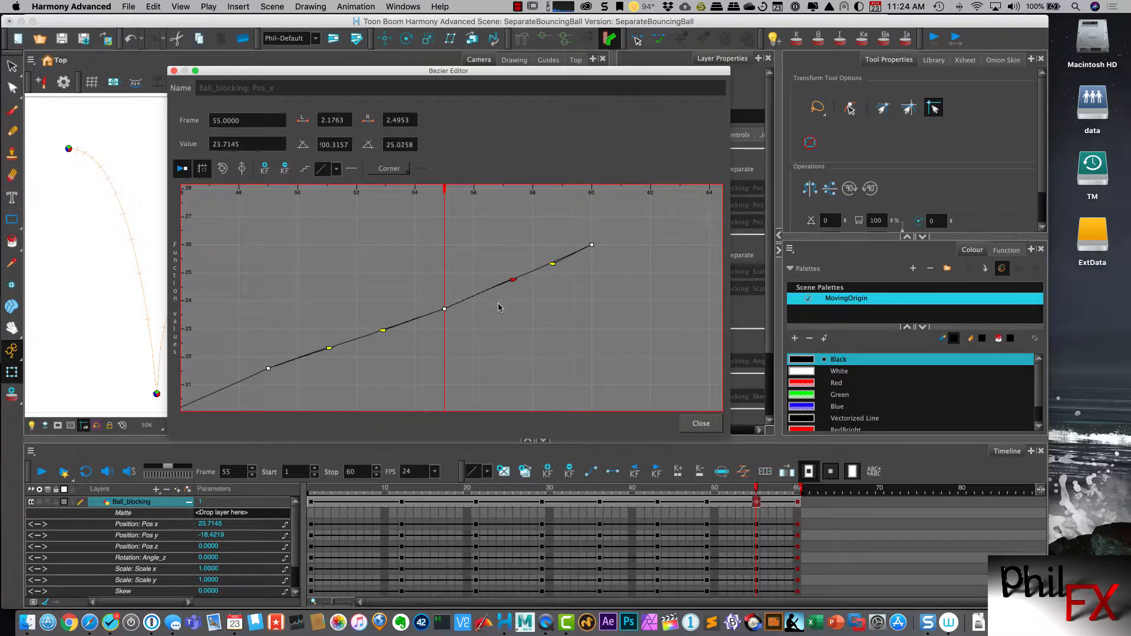
# Check how straight the whole Pos x curve is, with a closer look at its first keyframes.
pyautogui.hotkey('shift', 'm')
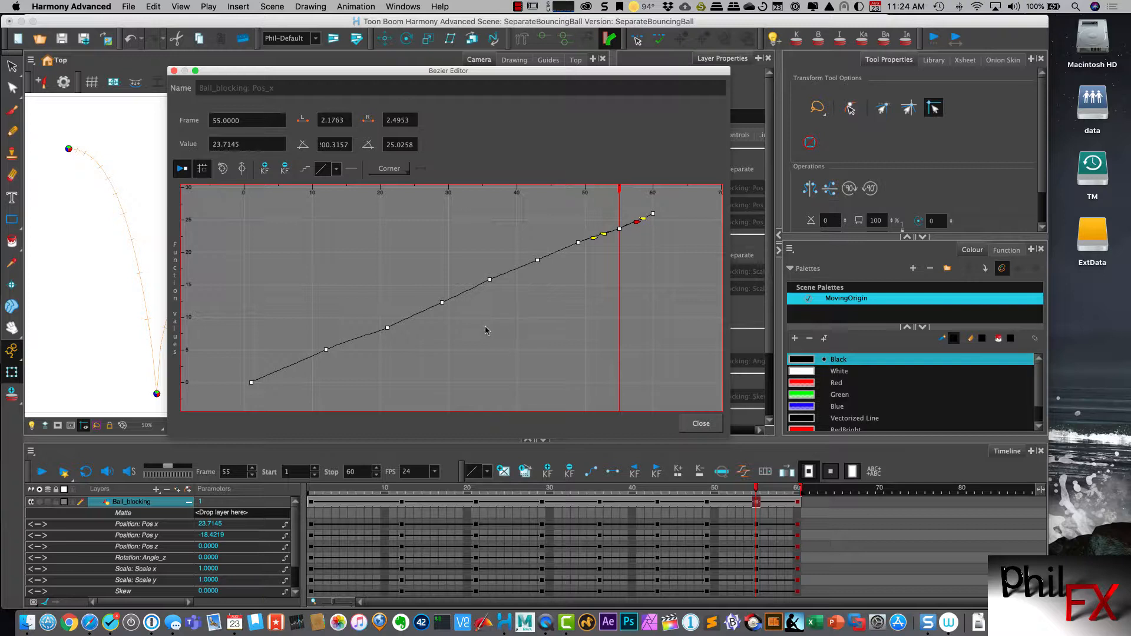
pyautogui.scroll(5, 487, 326)
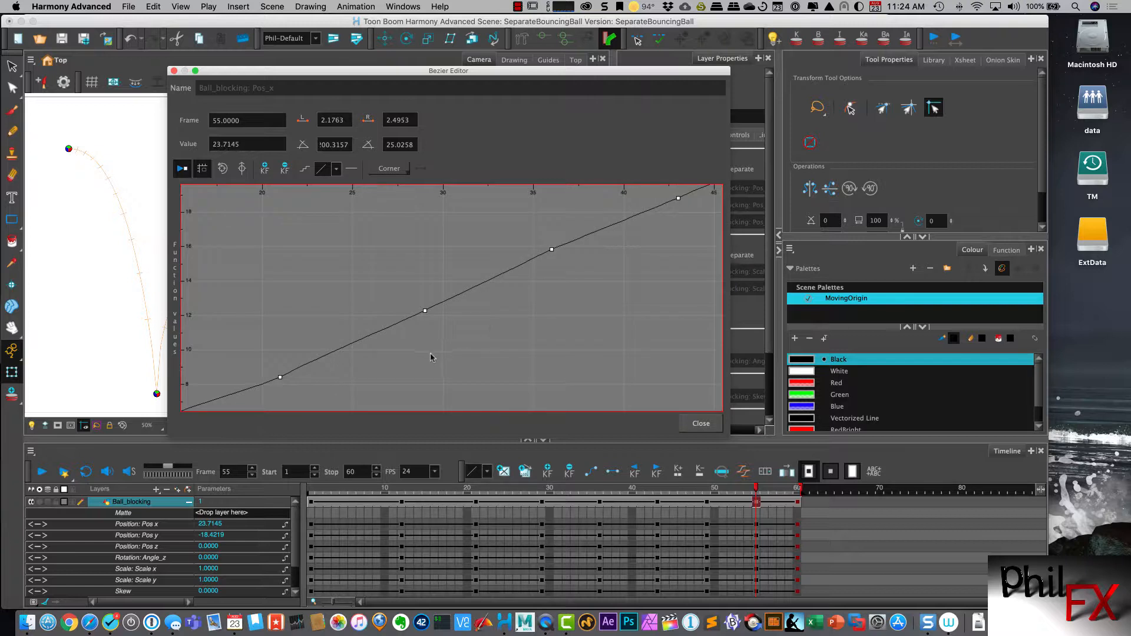
pyautogui.moveTo(380, 363); pyautogui.dragTo(608, 262)
pyautogui.moveTo(447, 352)
pyautogui.mouseDown()
pyautogui.moveTo(634, 278)
pyautogui.moveTo(453, 370)
pyautogui.mouseUp()
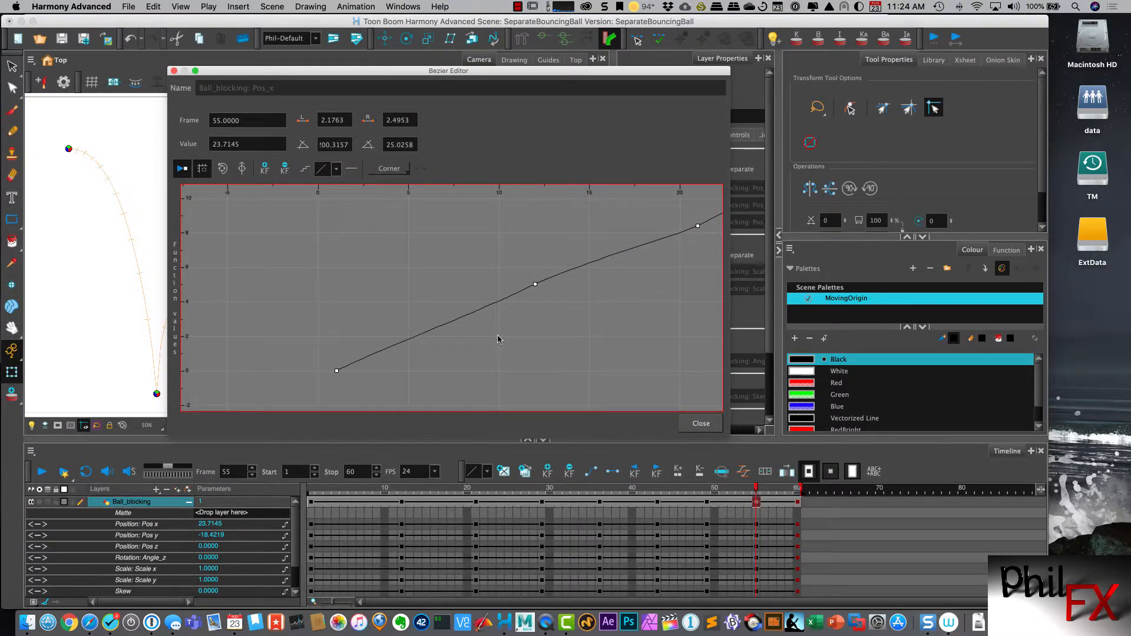
pyautogui.hotkey('shift', 'm')
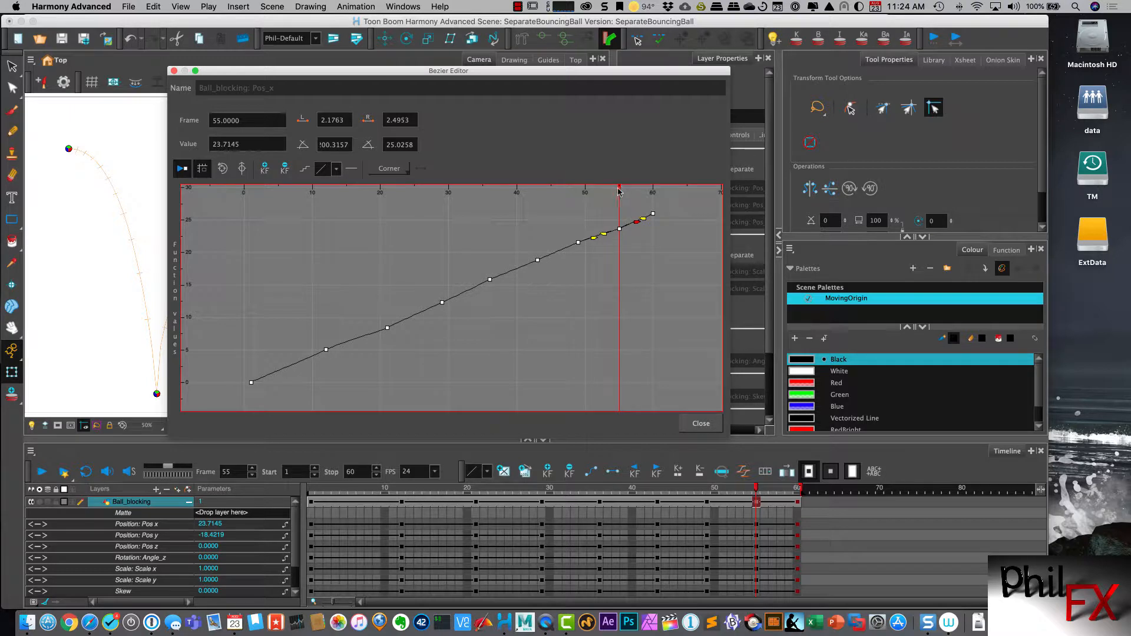
# Return to frame 1, close the Pos x curve and play the bounce animation through.
pyautogui.moveTo(619, 190)
pyautogui.mouseDown()
pyautogui.moveTo(268, 393)
pyautogui.moveTo(253, 382)
pyautogui.moveTo(602, 262)
pyautogui.moveTo(653, 227)
pyautogui.moveTo(287, 365)
pyautogui.moveTo(248, 367)
pyautogui.mouseUp()
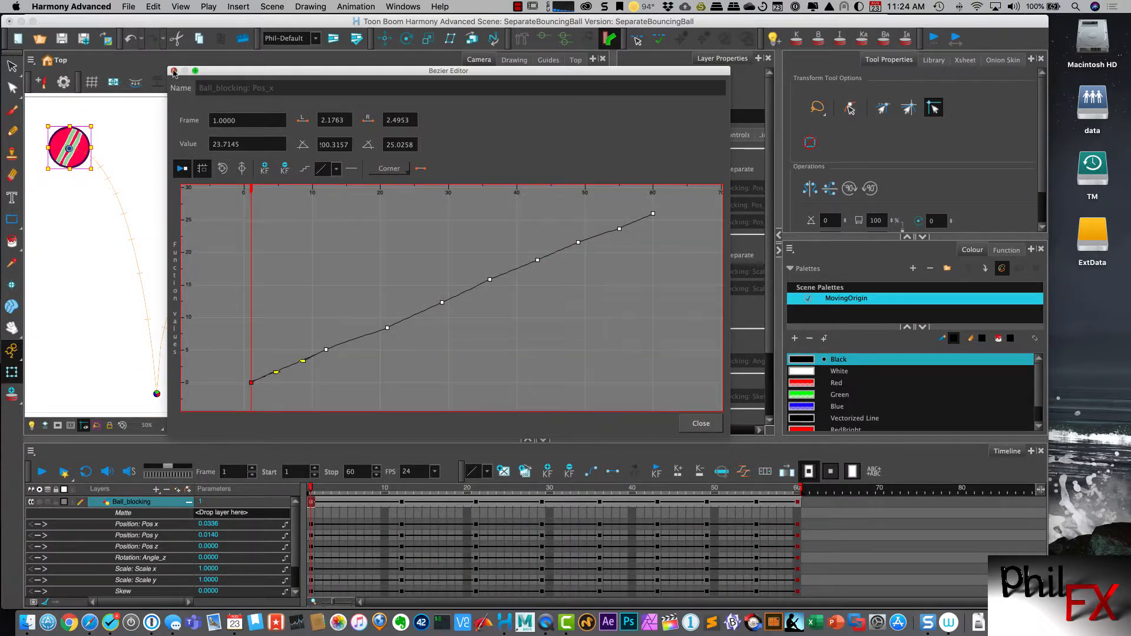
pyautogui.click(173, 71)
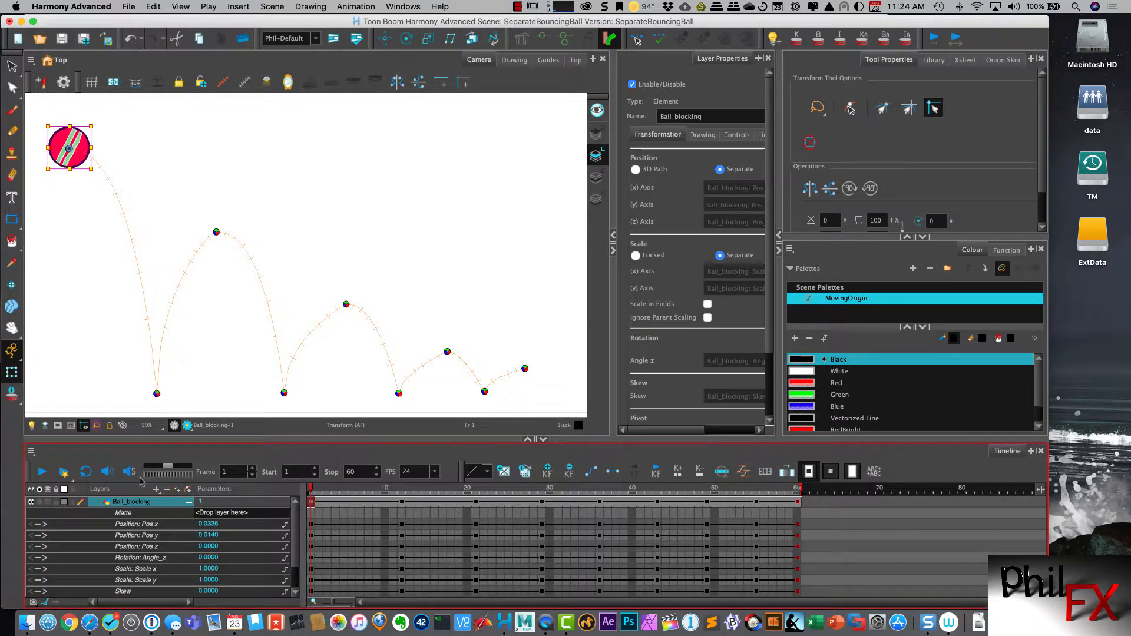
pyautogui.click(42, 472)
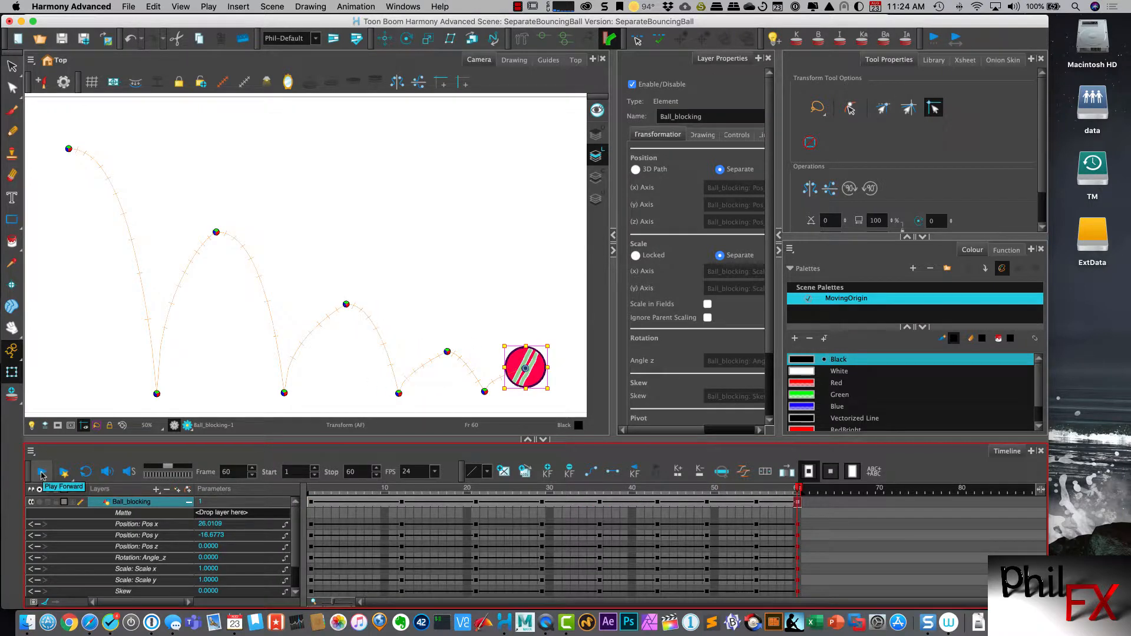
pyautogui.click(42, 473)
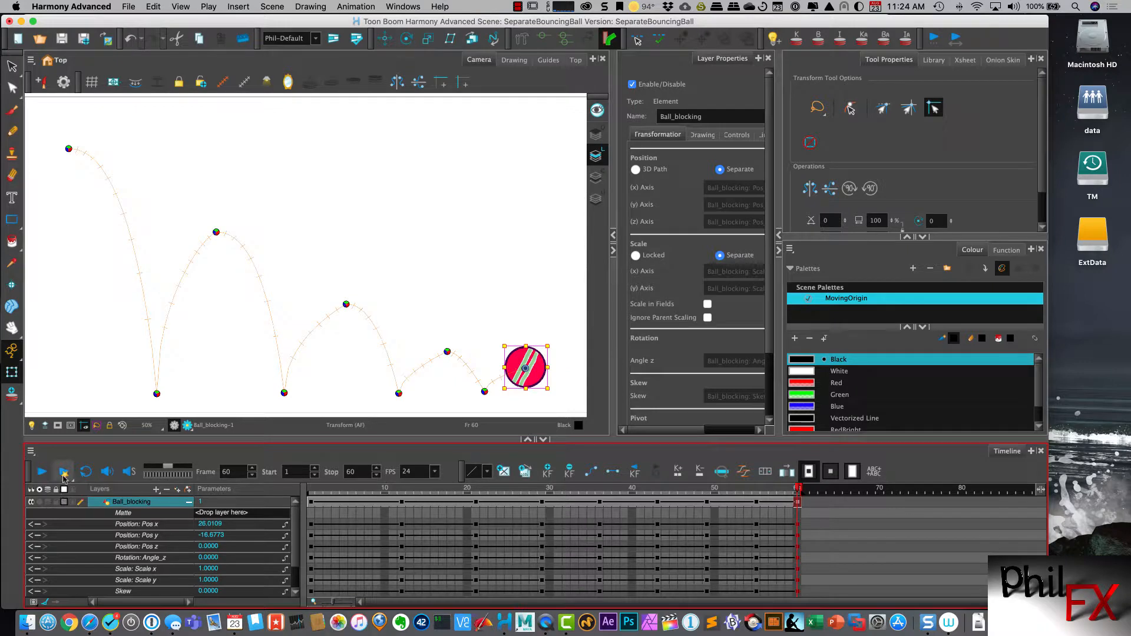
pyautogui.click(42, 472)
# Open the Pos y curve in an enlarged Bezier Editor and give frame 1 a level right handle about 7.15 long.
pyautogui.click(186, 536)
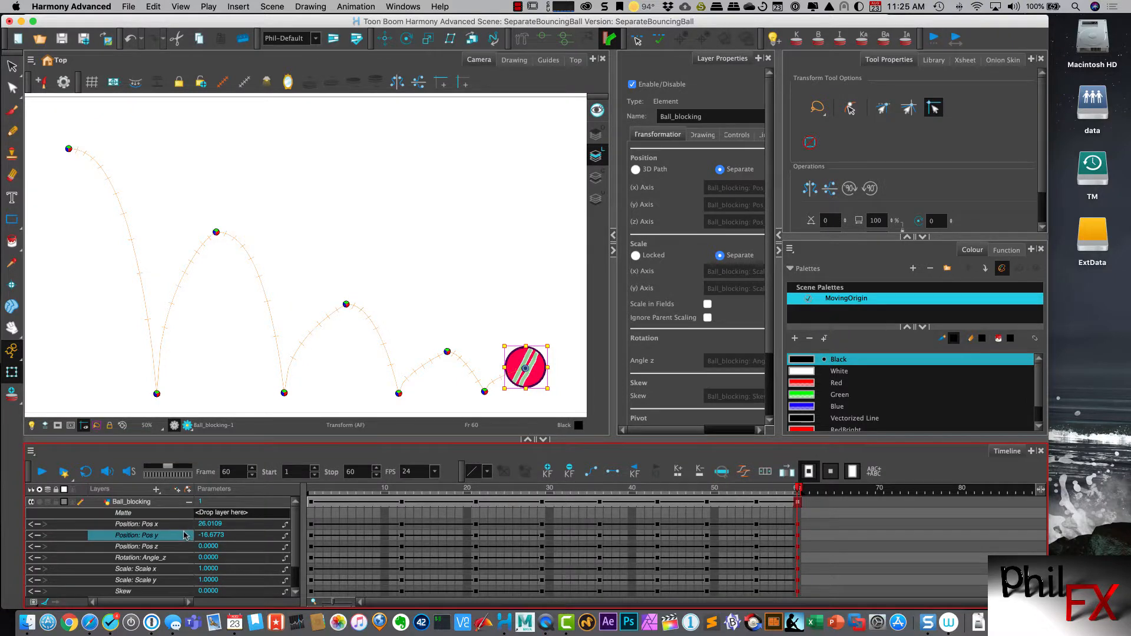
pyautogui.doubleClick(186, 536)
pyautogui.moveTo(524, 171); pyautogui.dragTo(478, 40)
pyautogui.moveTo(612, 295); pyautogui.dragTo(889, 402)
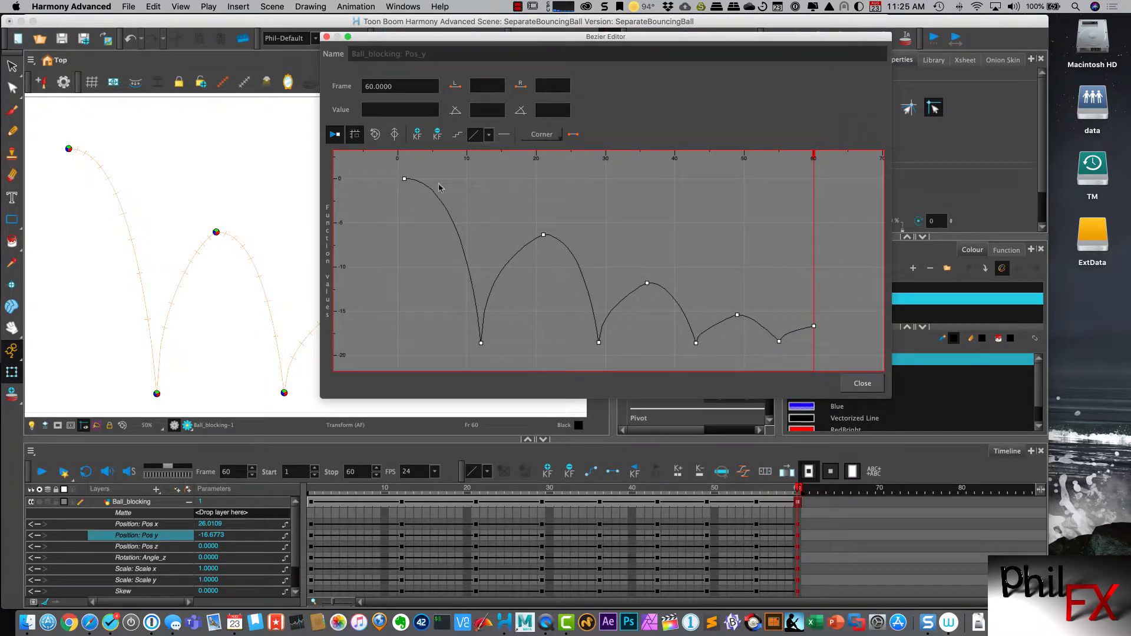
pyautogui.click(404, 178)
pyautogui.moveTo(472, 181); pyautogui.dragTo(458, 180)
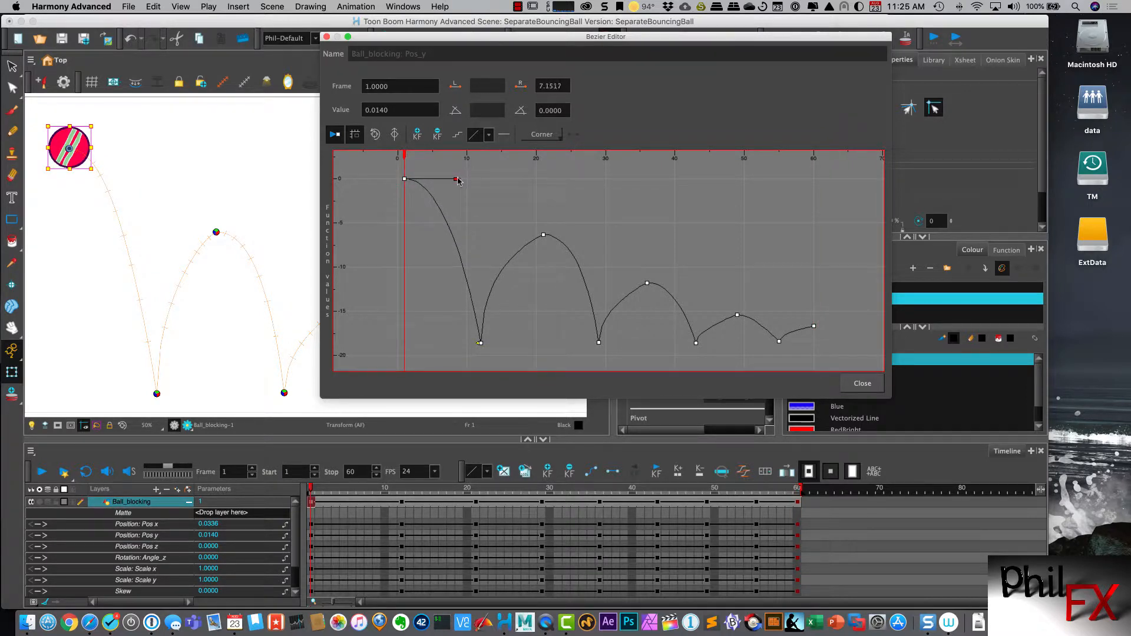
# Round the Pos y peak at frame 21 with level handles about 3.23 long on the left and 5.27 on the right.
pyautogui.click(543, 236)
pyautogui.click(543, 234)
pyautogui.moveTo(541, 236); pyautogui.dragTo(598, 234)
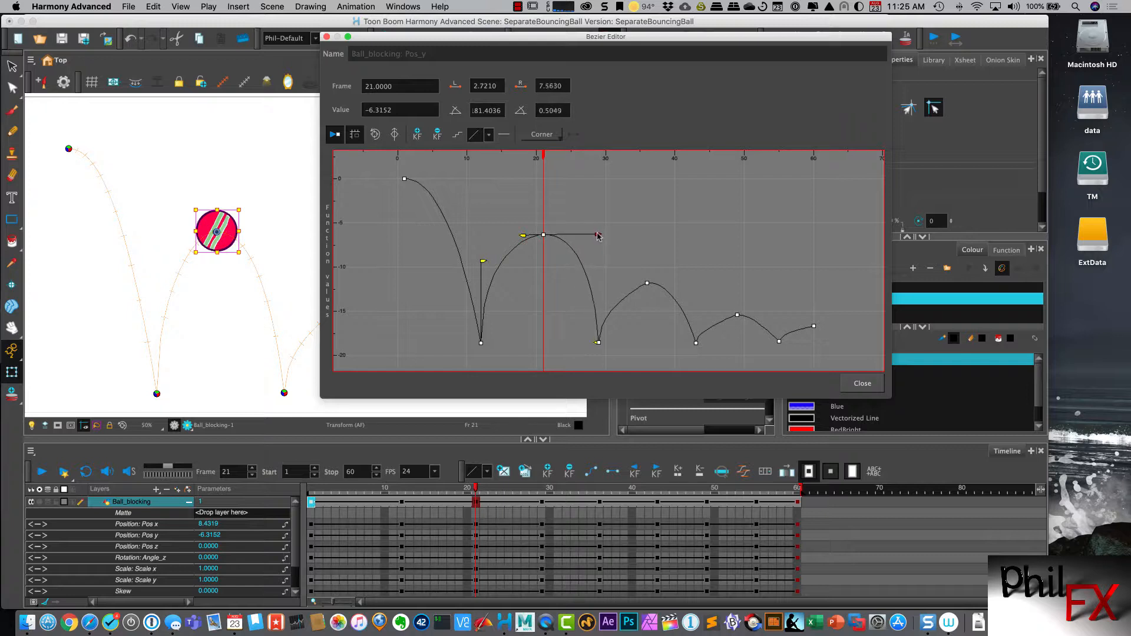
pyautogui.moveTo(522, 236); pyautogui.dragTo(518, 235)
pyautogui.moveTo(599, 236); pyautogui.dragTo(598, 235)
pyautogui.moveTo(500, 38); pyautogui.dragTo(562, 44)
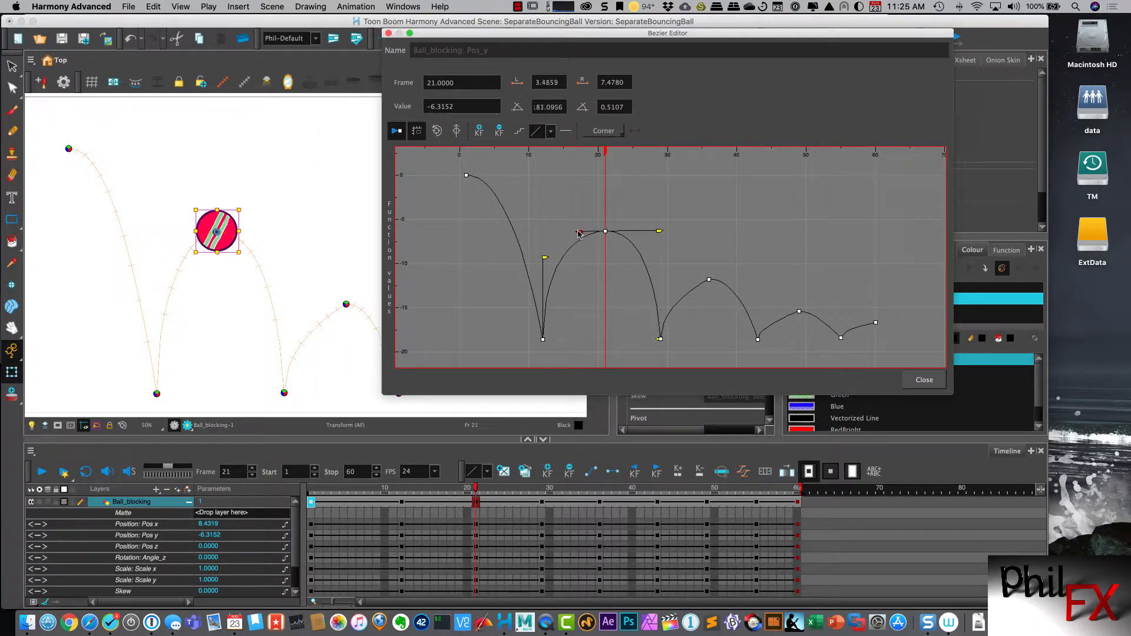
pyautogui.moveTo(579, 233); pyautogui.dragTo(419, 233)
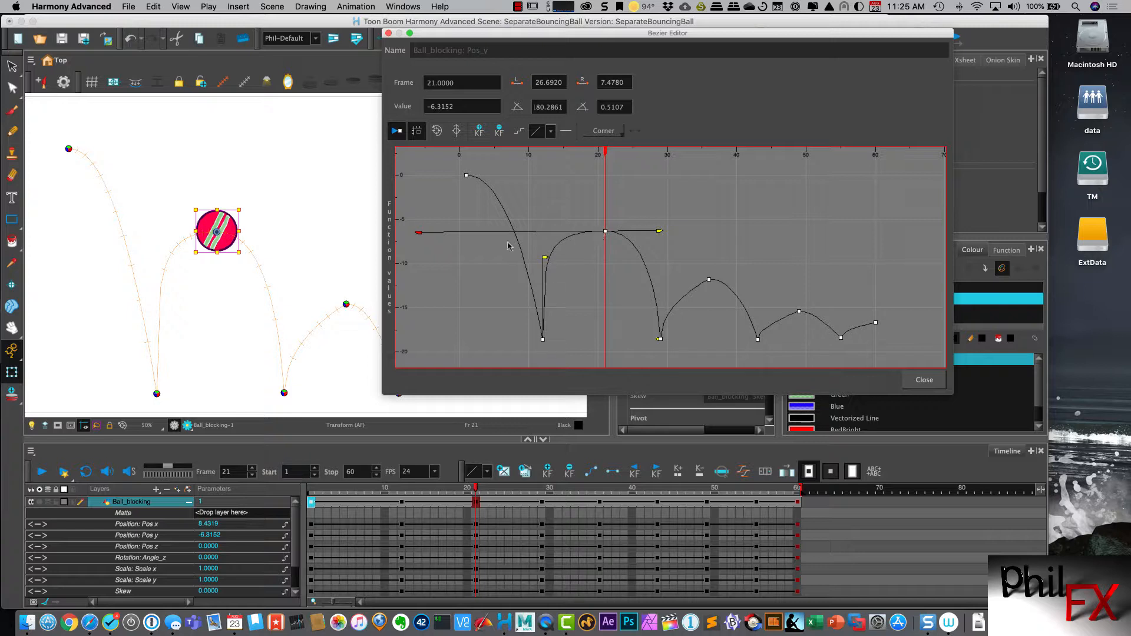
pyautogui.moveTo(417, 234); pyautogui.dragTo(583, 234)
pyautogui.moveTo(660, 232); pyautogui.dragTo(648, 235)
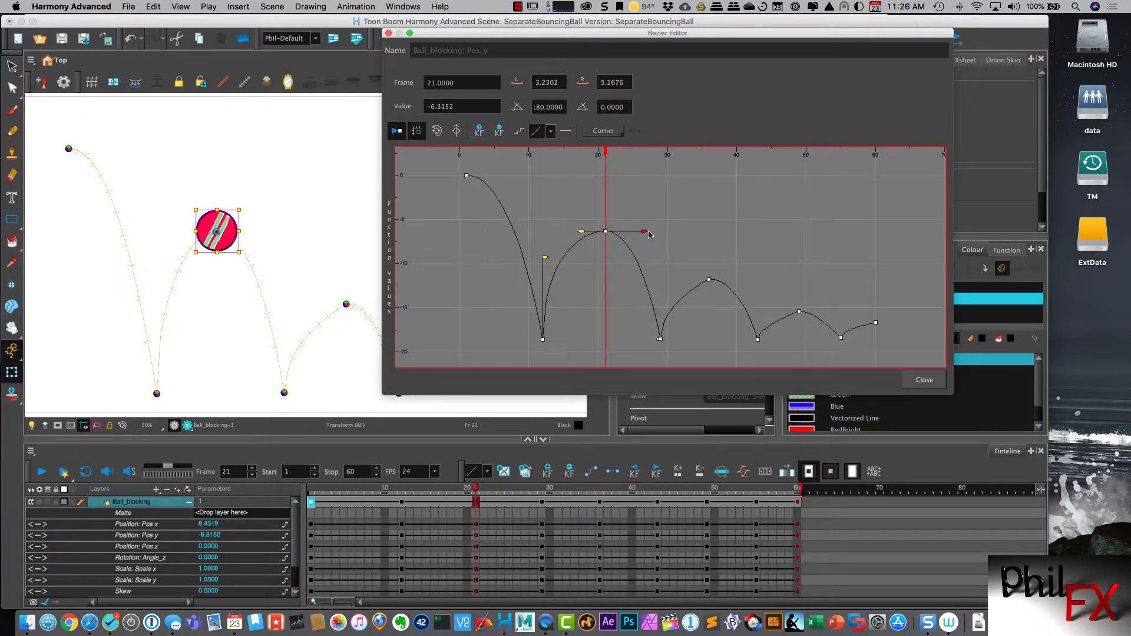
# Shape the Pos y rise from frame 29 to 36 with a near-vertical handle about 2.49 long and a level one about 2.55 long.
pyautogui.click(708, 281)
pyautogui.moveTo(696, 281); pyautogui.dragTo(662, 317)
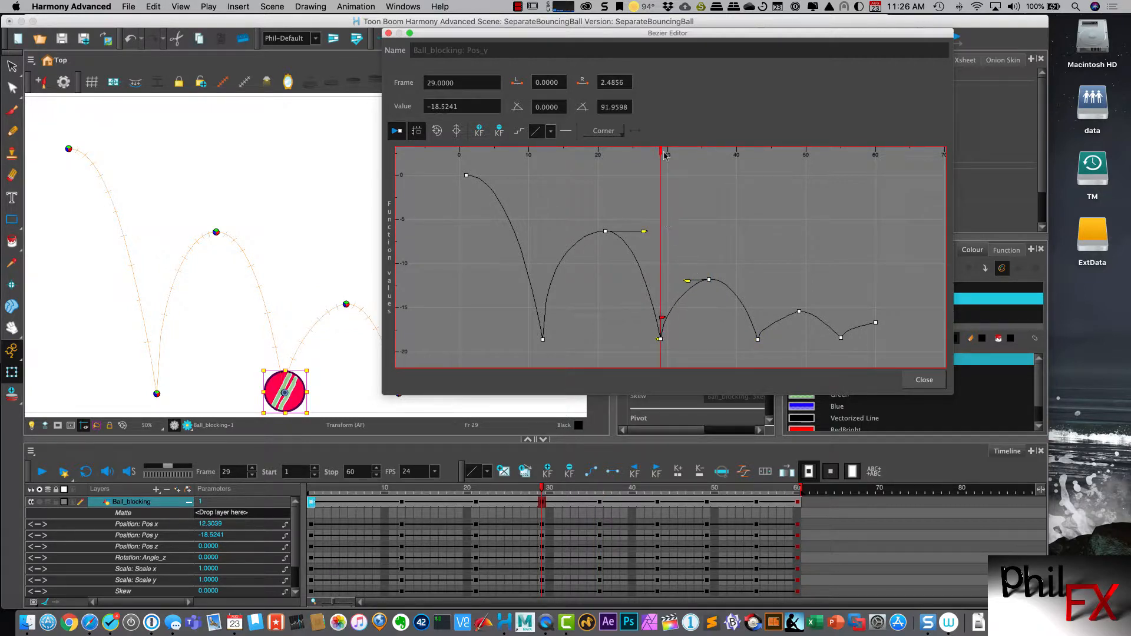
pyautogui.moveTo(687, 281); pyautogui.dragTo(739, 283)
# Give frame 43 on the Pos y curve a vertical right handle about 1.38 long and lengthen frame 36's right handle to about 5.08.
pyautogui.click(766, 351)
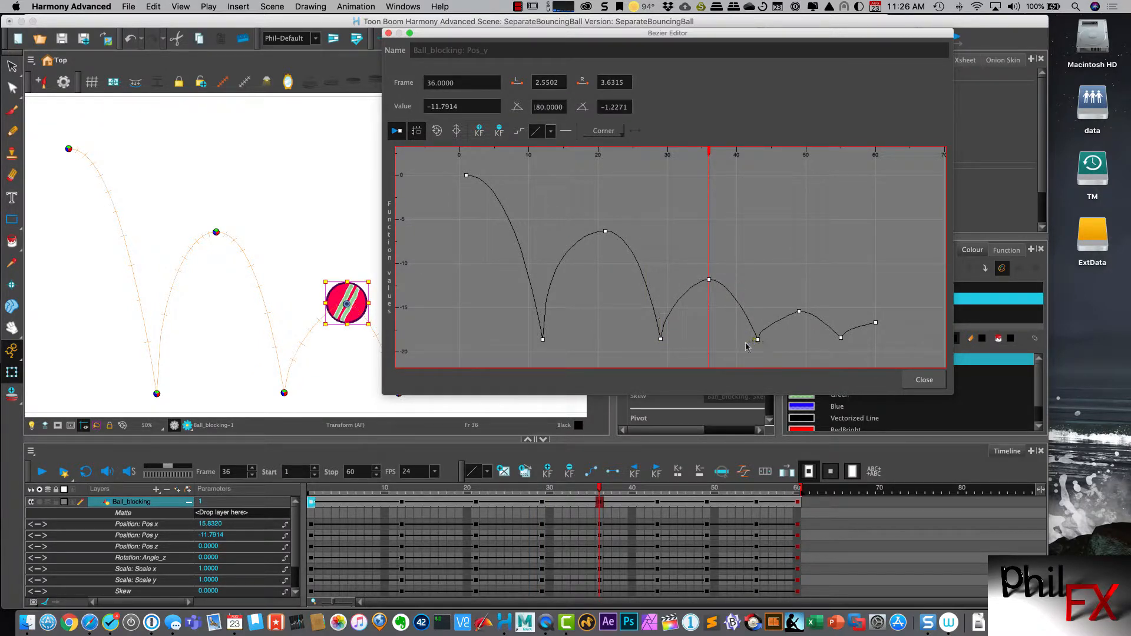
pyautogui.moveTo(758, 332); pyautogui.dragTo(760, 333)
pyautogui.moveTo(628, 41); pyautogui.dragTo(728, 42)
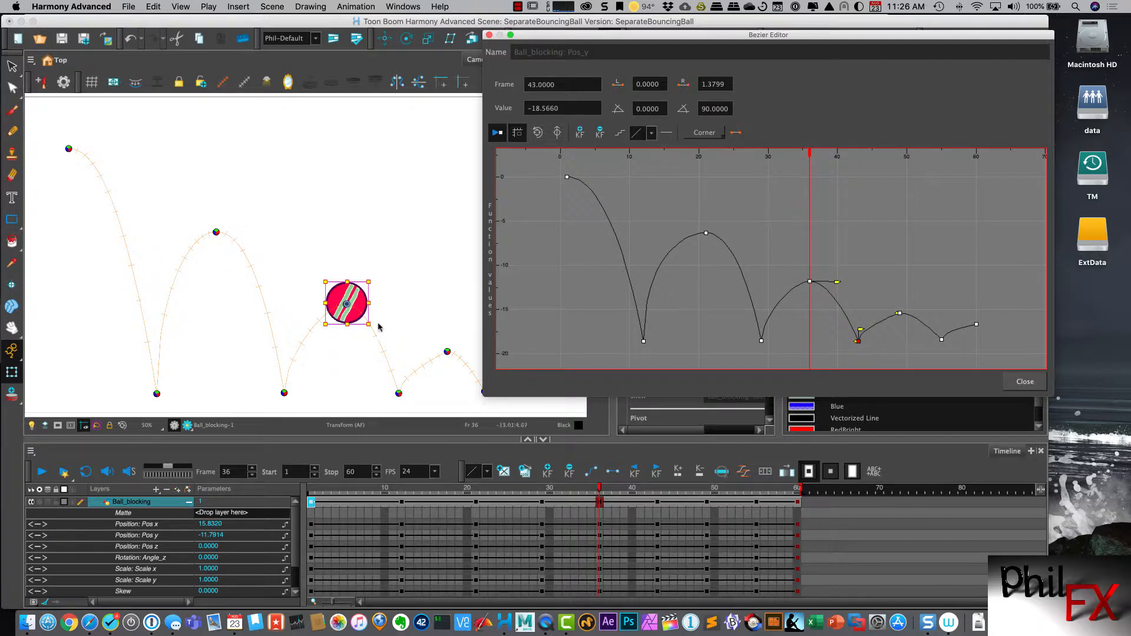
pyautogui.moveTo(584, 40); pyautogui.dragTo(582, 39)
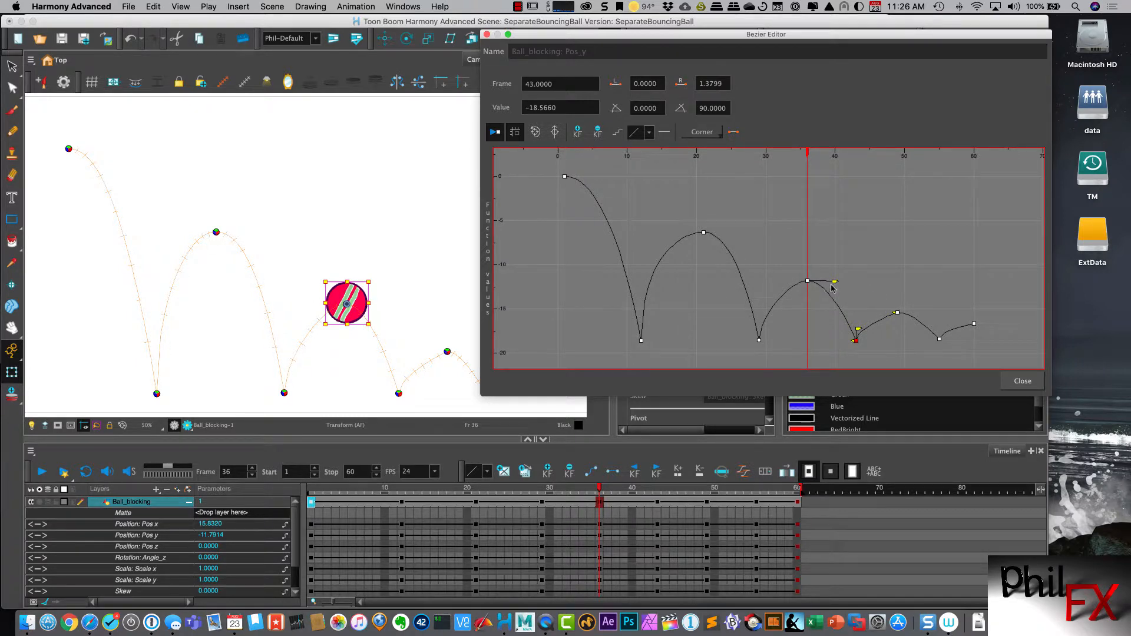
pyautogui.moveTo(834, 281); pyautogui.dragTo(845, 281)
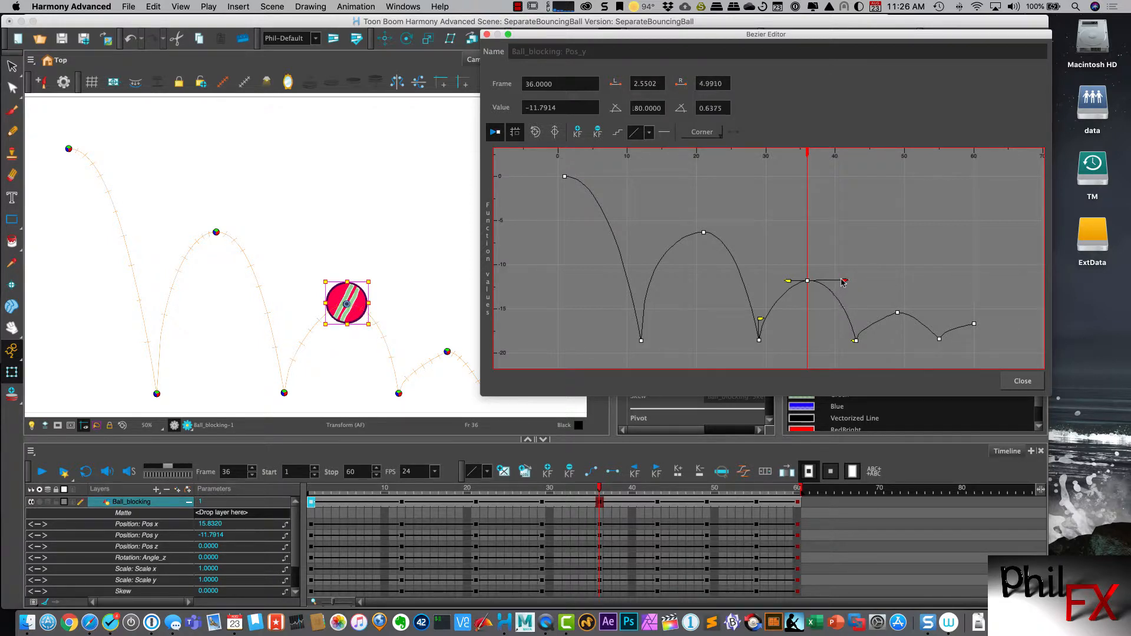
# Round the Pos y arcs between frames 43 and 60, giving frame 60 a left handle about 1.03 long.
pyautogui.click(854, 343)
pyautogui.moveTo(854, 344); pyautogui.dragTo(965, 323)
pyautogui.click(898, 312)
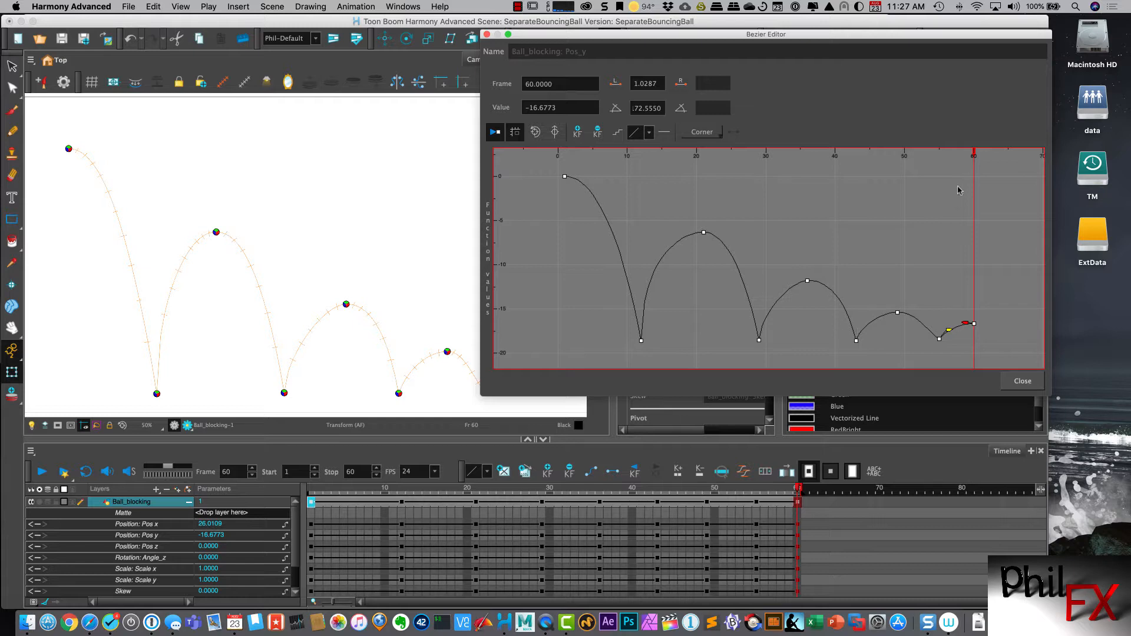
# Scrub back from frame 60 to frame 36 on the Pos y curve, close the Bezier Editor and play the animation once.
pyautogui.moveTo(974, 151); pyautogui.dragTo(900, 162)
pyautogui.click(884, 155)
pyautogui.click(808, 163)
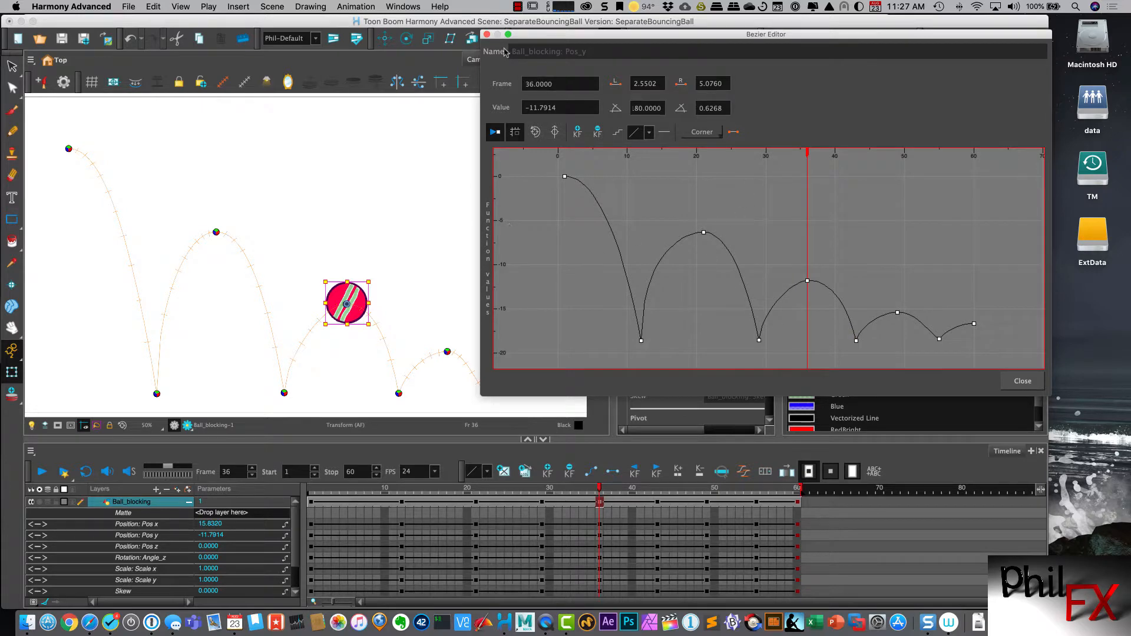
pyautogui.click(487, 35)
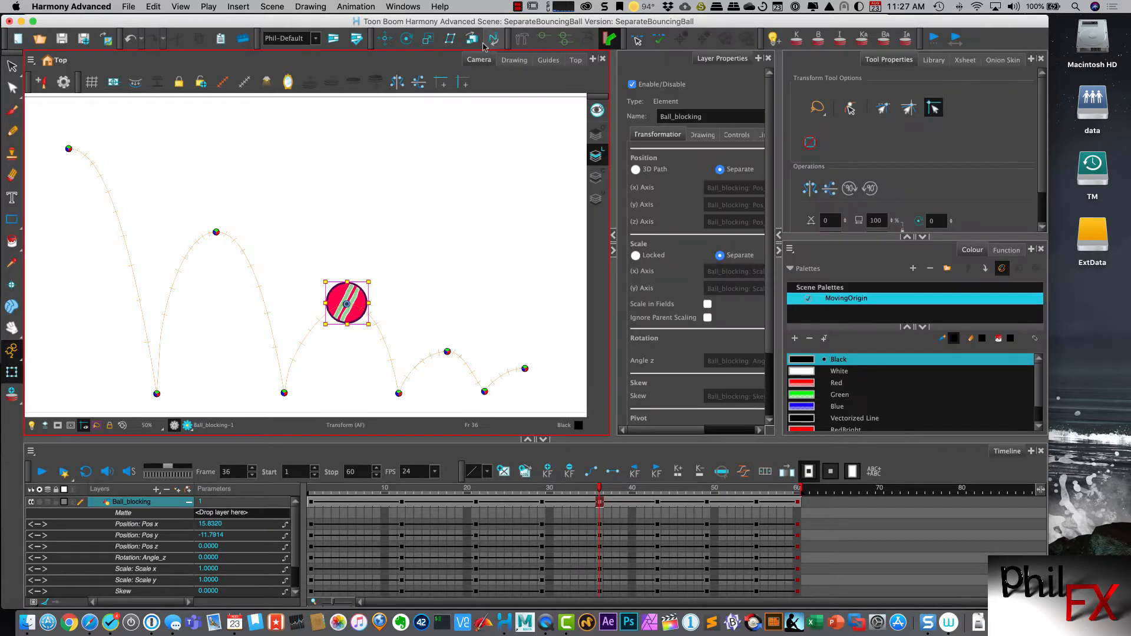
pyautogui.click(43, 473)
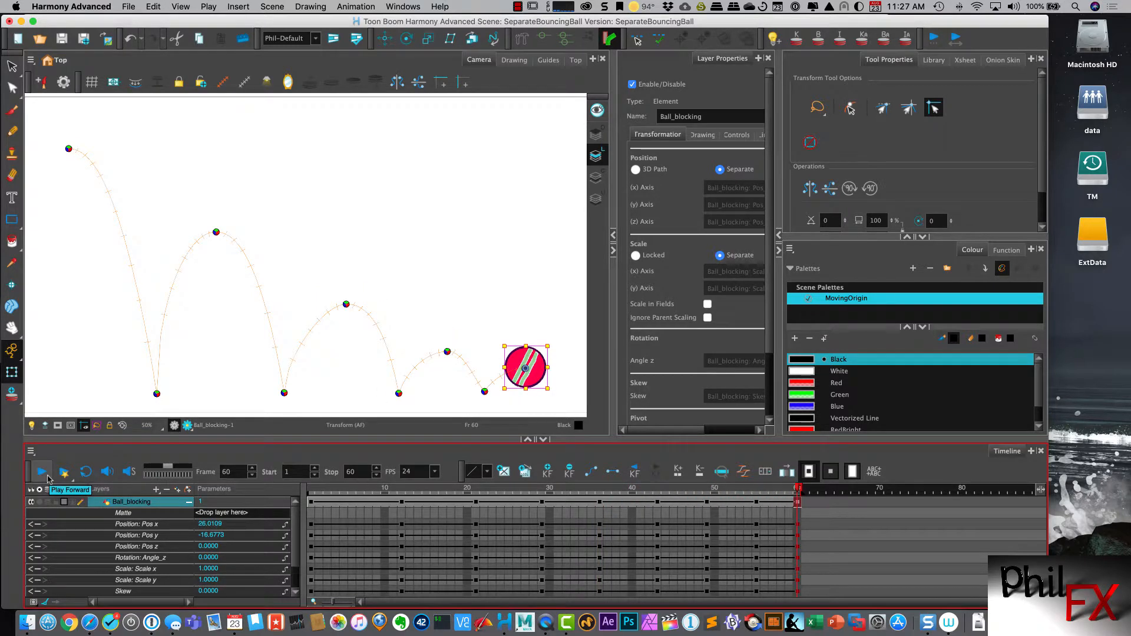
# Play the bounce animation in a loop to judge its timing, and stop the playback.
pyautogui.click(86, 471)
pyautogui.click(42, 471)
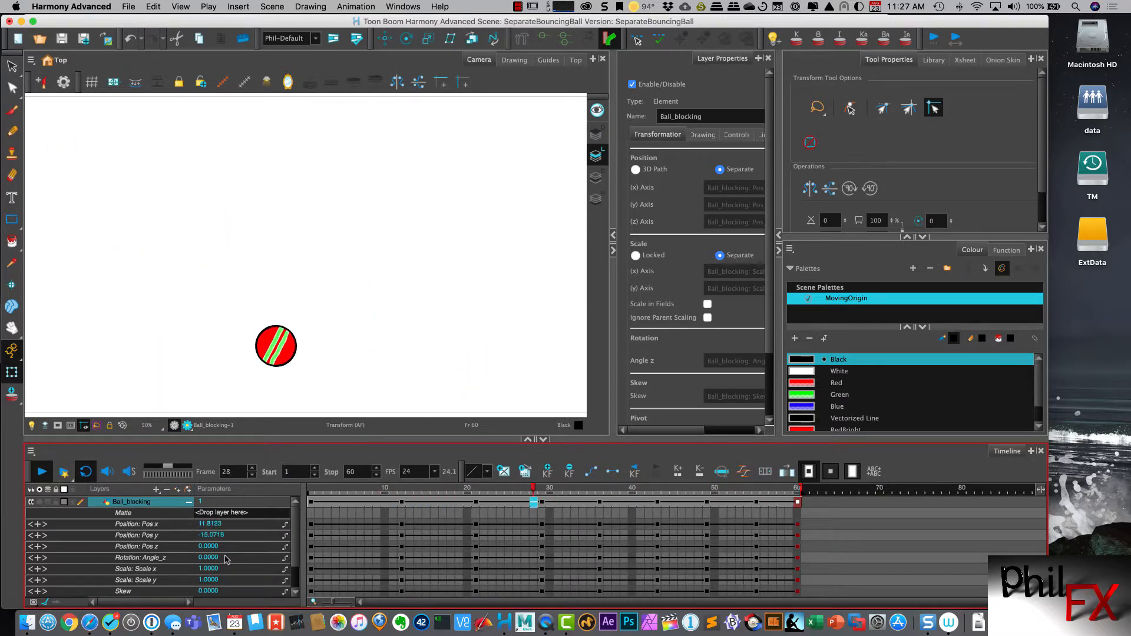
pyautogui.click(722, 179)
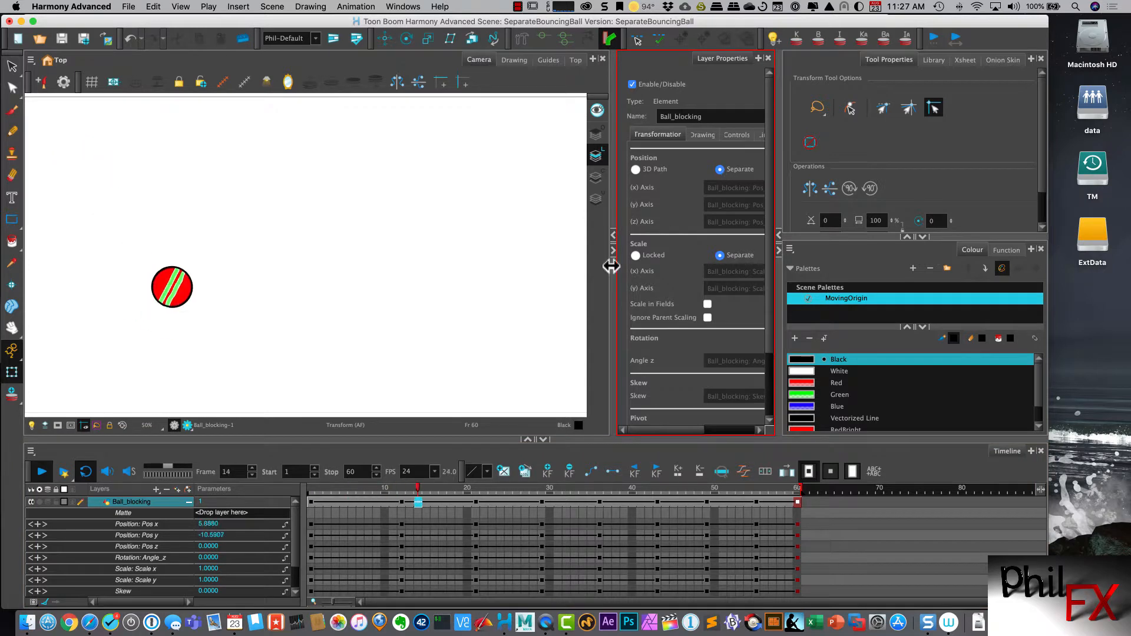
pyautogui.click(202, 543)
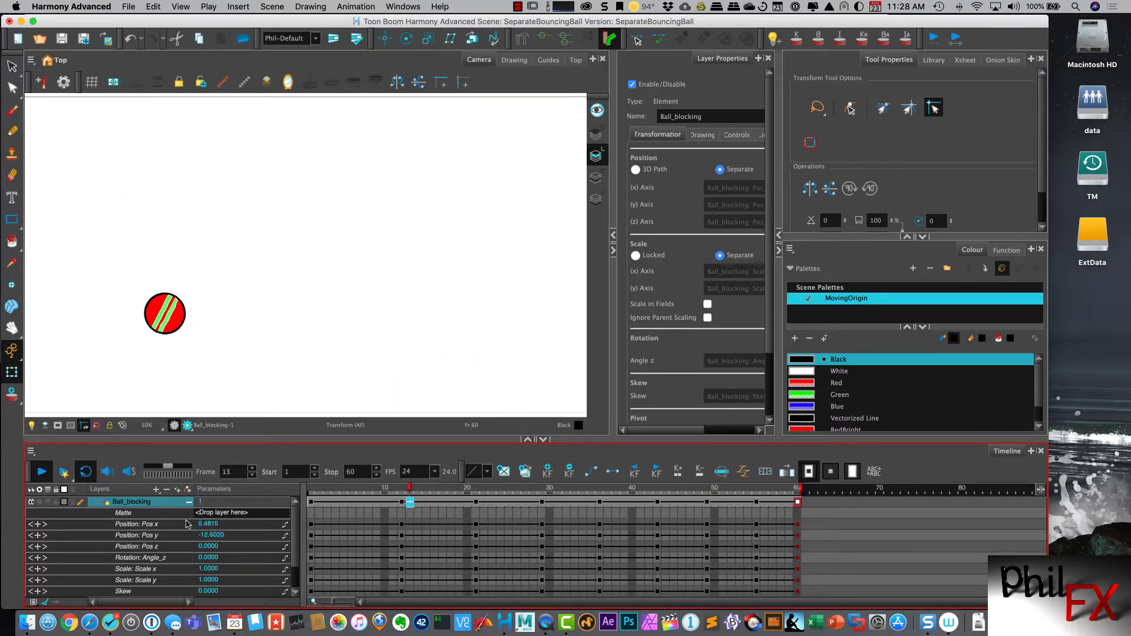
pyautogui.click(42, 472)
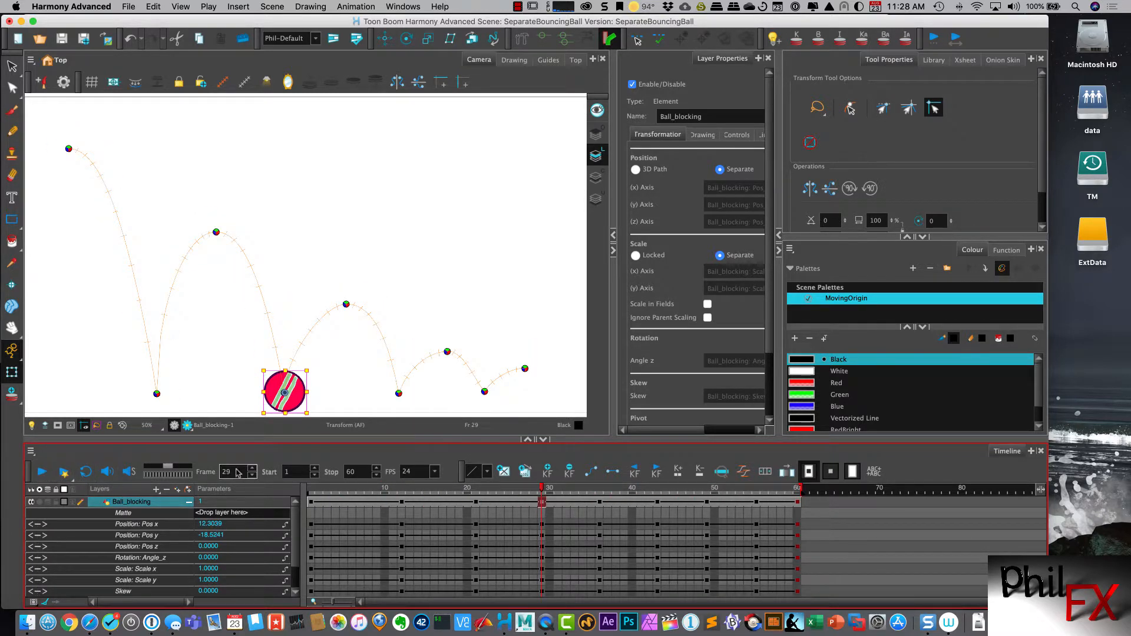
# Shift all Ball_blocking keyframes from frame 12 through frame 60 one frame earlier, so the first ground contact falls on frame 11.
pyautogui.moveTo(542, 489); pyautogui.dragTo(310, 494)
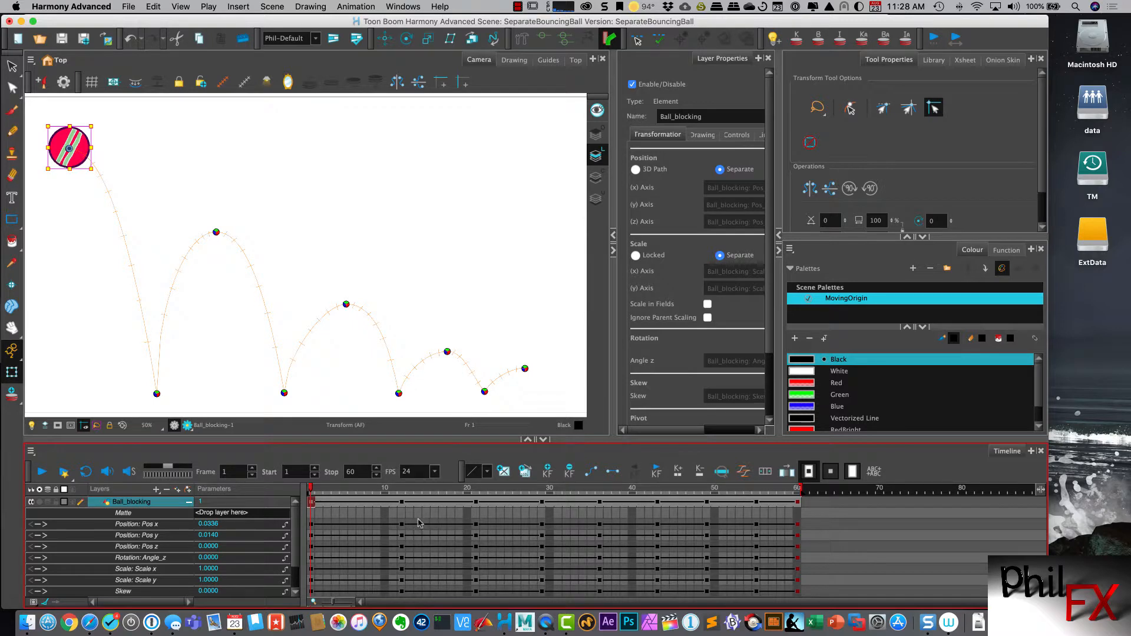
pyautogui.click(400, 503)
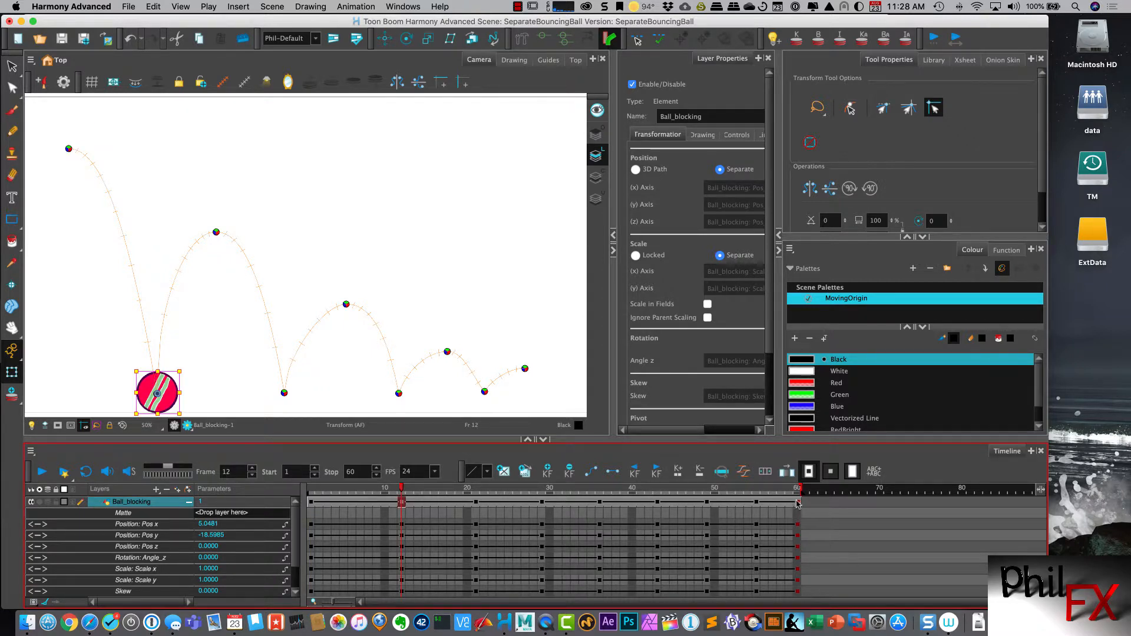
pyautogui.keyDown('shift'); pyautogui.click(796, 503); pyautogui.keyUp('shift')
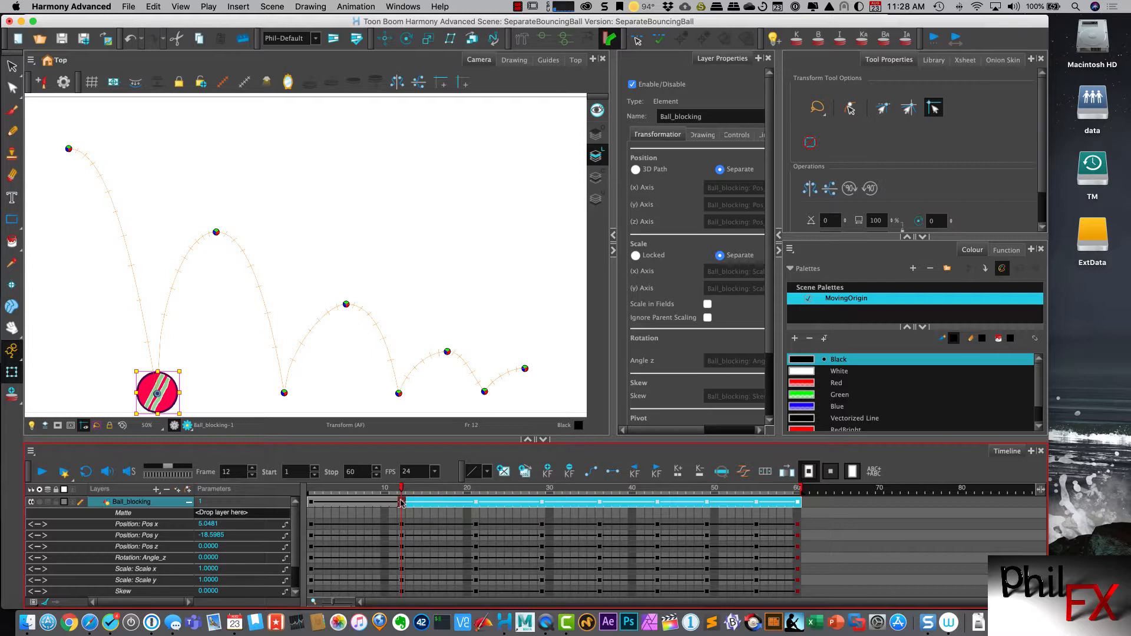
pyautogui.moveTo(400, 502); pyautogui.dragTo(396, 504)
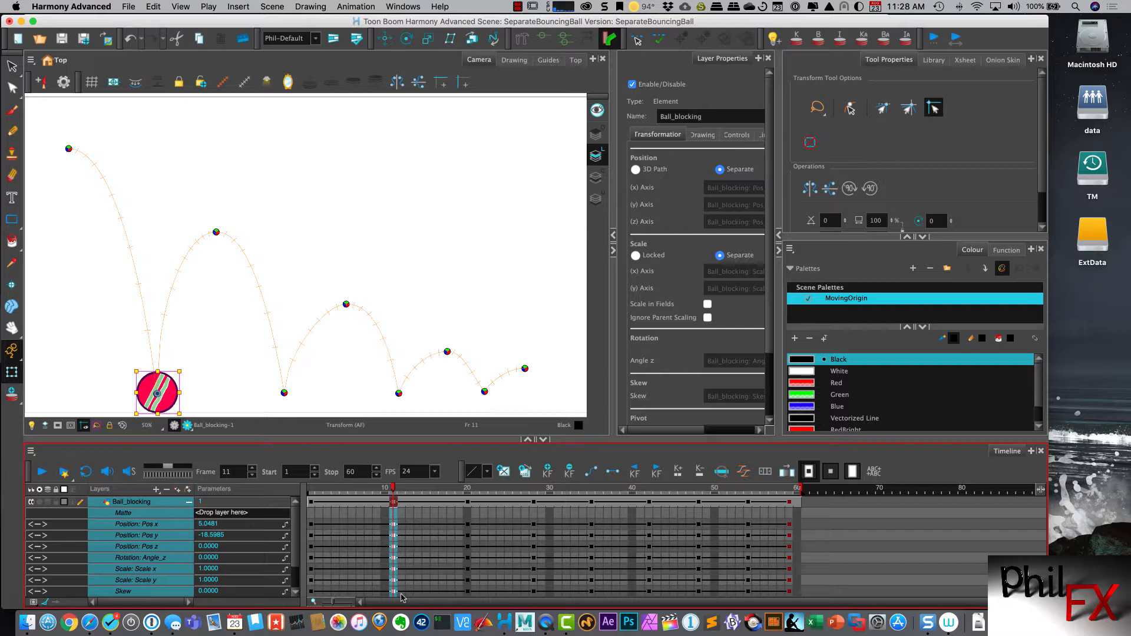
# Collapse the Ball_blocking parameters and shift the layer's keyframes from frame 20 onward two frames earlier, starting at frame 18.
pyautogui.click(468, 502)
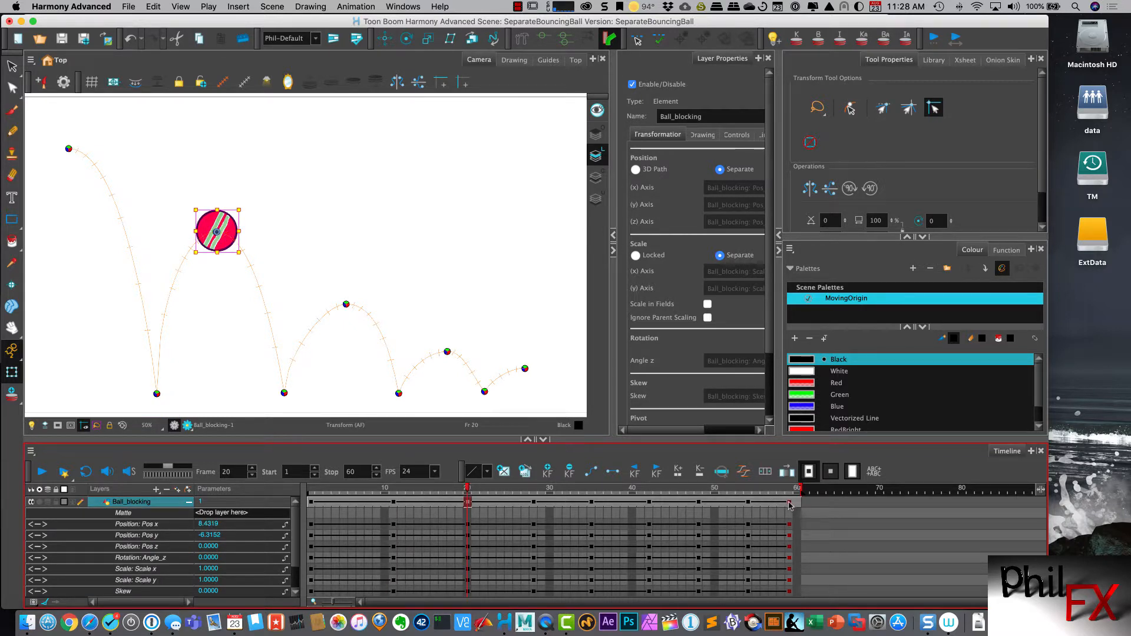
pyautogui.click(189, 502)
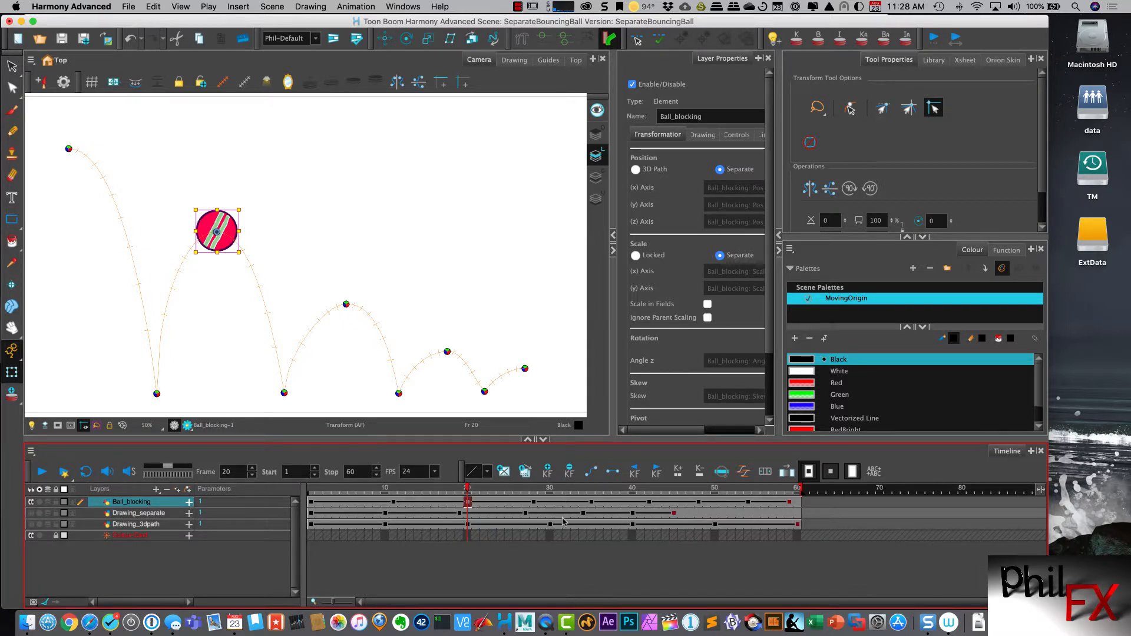
pyautogui.keyDown('shift'); pyautogui.click(792, 503); pyautogui.keyUp('shift')
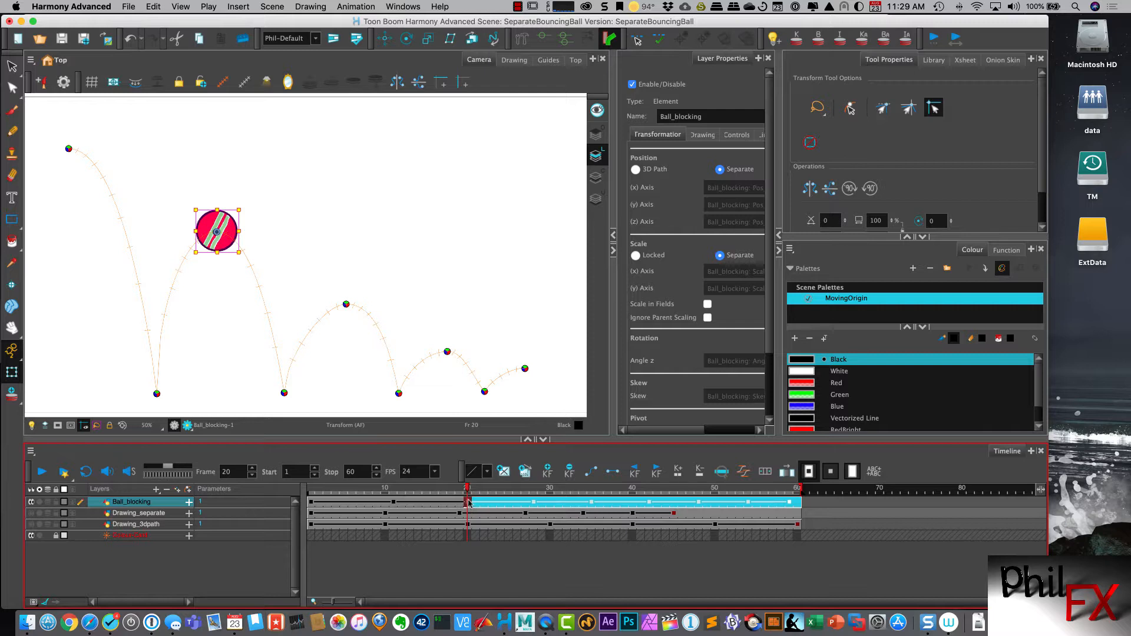
pyautogui.moveTo(468, 502); pyautogui.dragTo(451, 506)
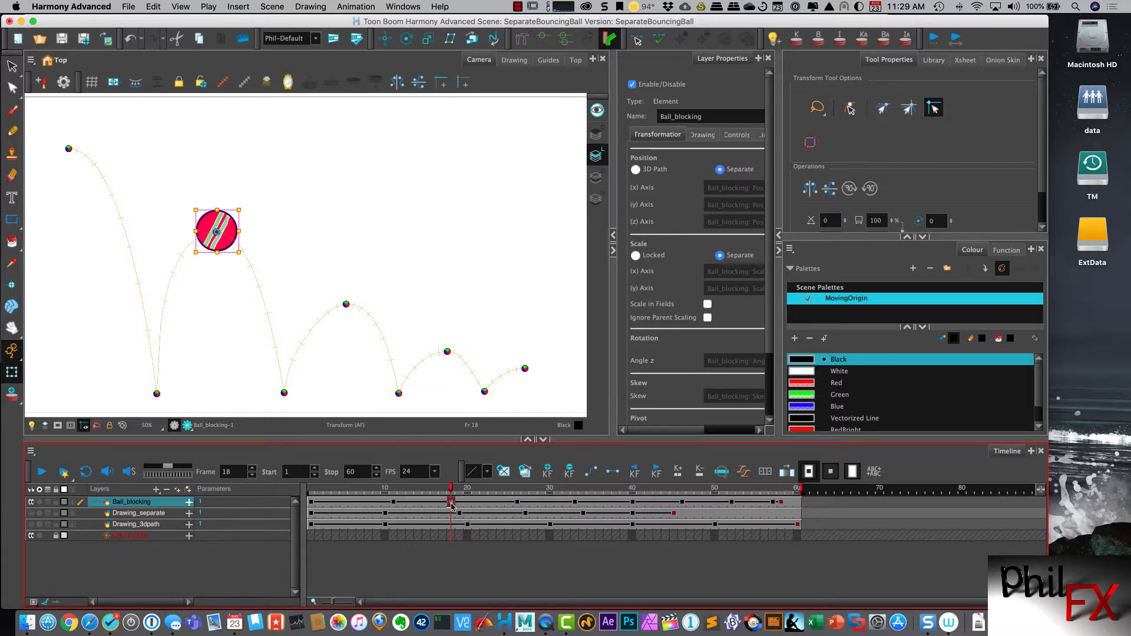
# Shift the Ball_blocking keyframes from frame 18 onward one frame later, so the second peak falls on frame 19.
pyautogui.keyDown('shift'); pyautogui.click(794, 505); pyautogui.keyUp('shift')
pyautogui.click(451, 502)
pyautogui.moveTo(454, 503); pyautogui.dragTo(455, 501)
pyautogui.click(452, 502)
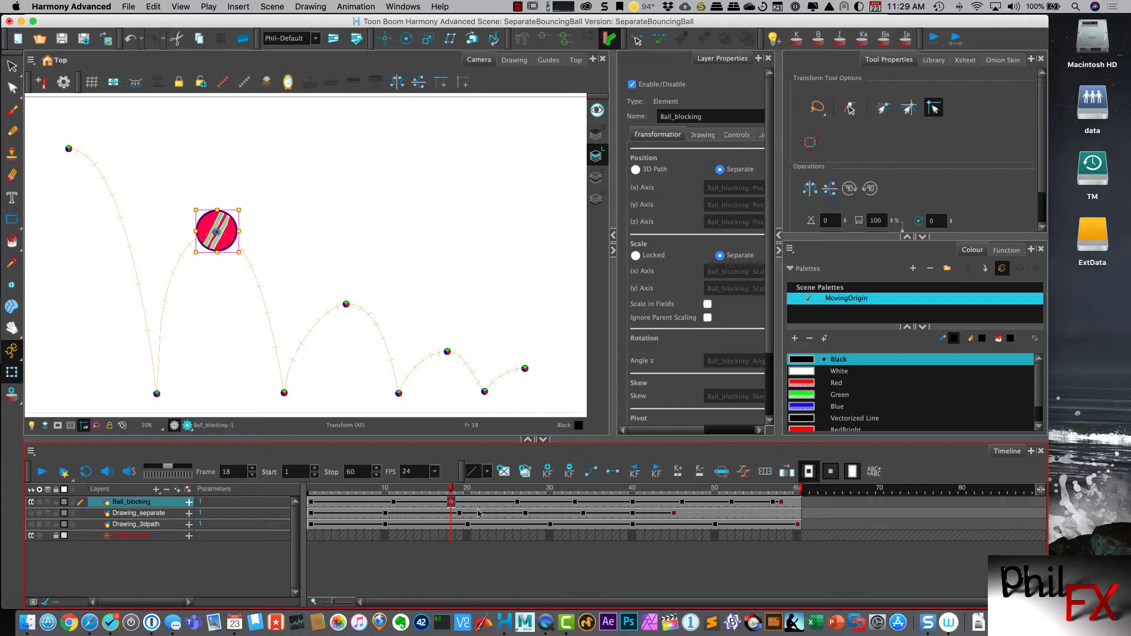
pyautogui.keyDown('shift'); pyautogui.click(798, 502); pyautogui.keyUp('shift')
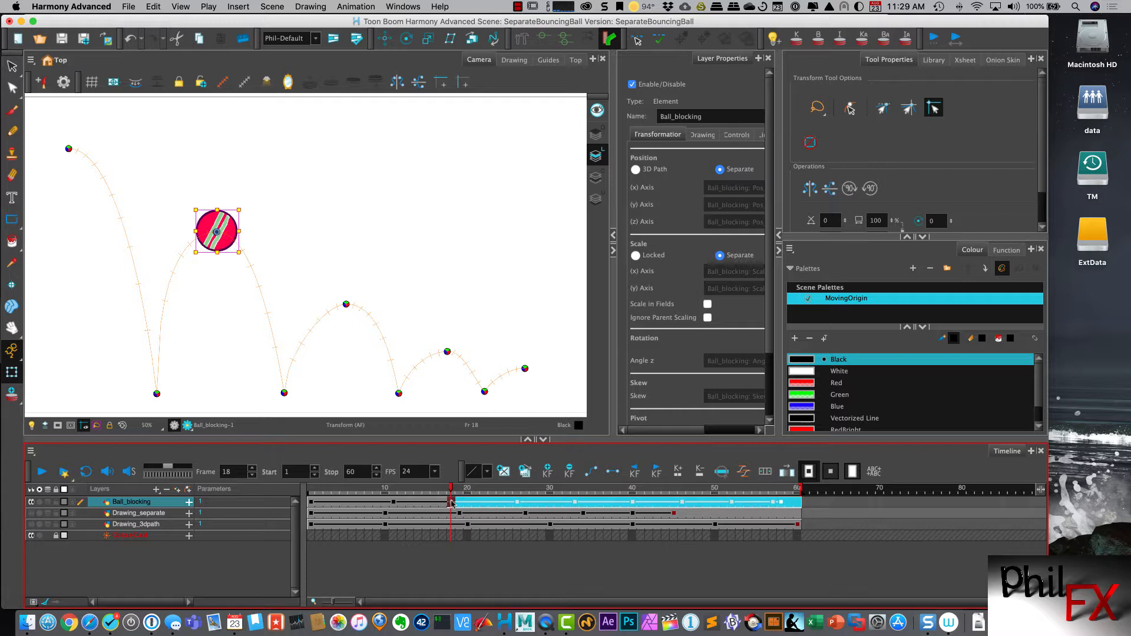
pyautogui.moveTo(451, 502); pyautogui.dragTo(459, 504)
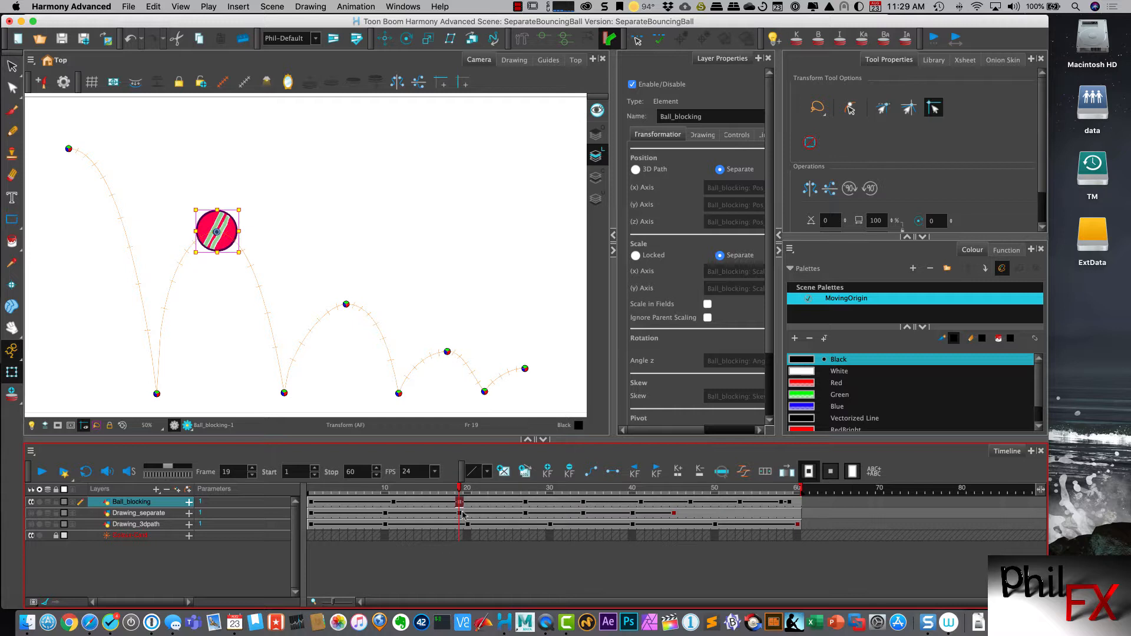
# Shift the Ball_blocking keyframes from frame 27 onward back to frame 26, and those from frame 33 onward back to frame 32.
pyautogui.click(526, 504)
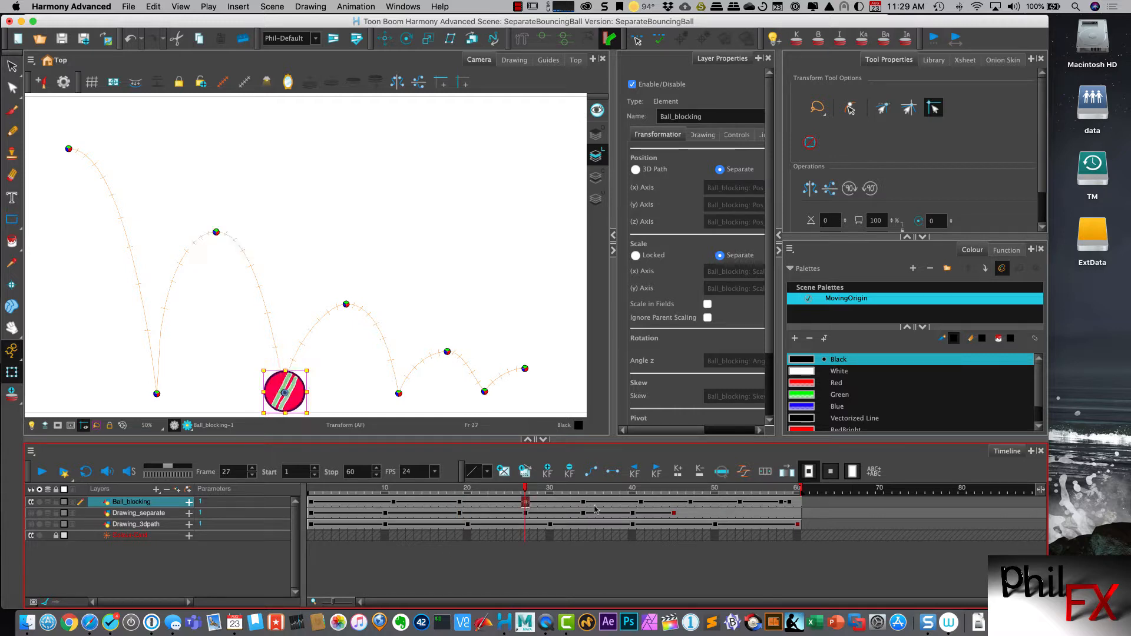
pyautogui.keyDown('shift'); pyautogui.click(796, 504); pyautogui.keyUp('shift')
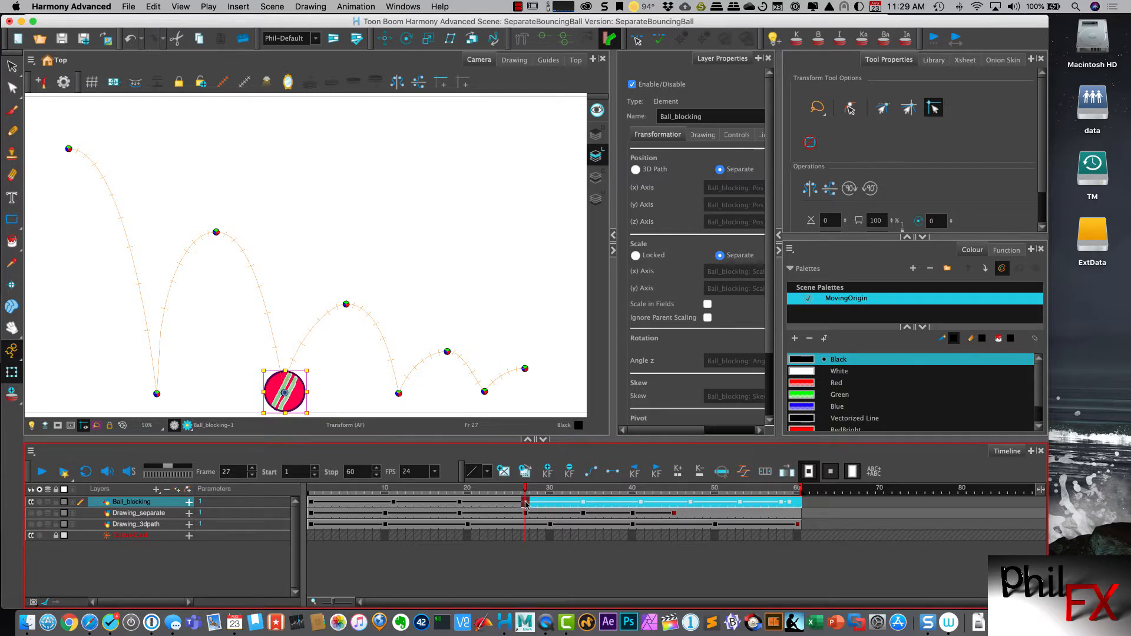
pyautogui.moveTo(525, 502); pyautogui.dragTo(517, 504)
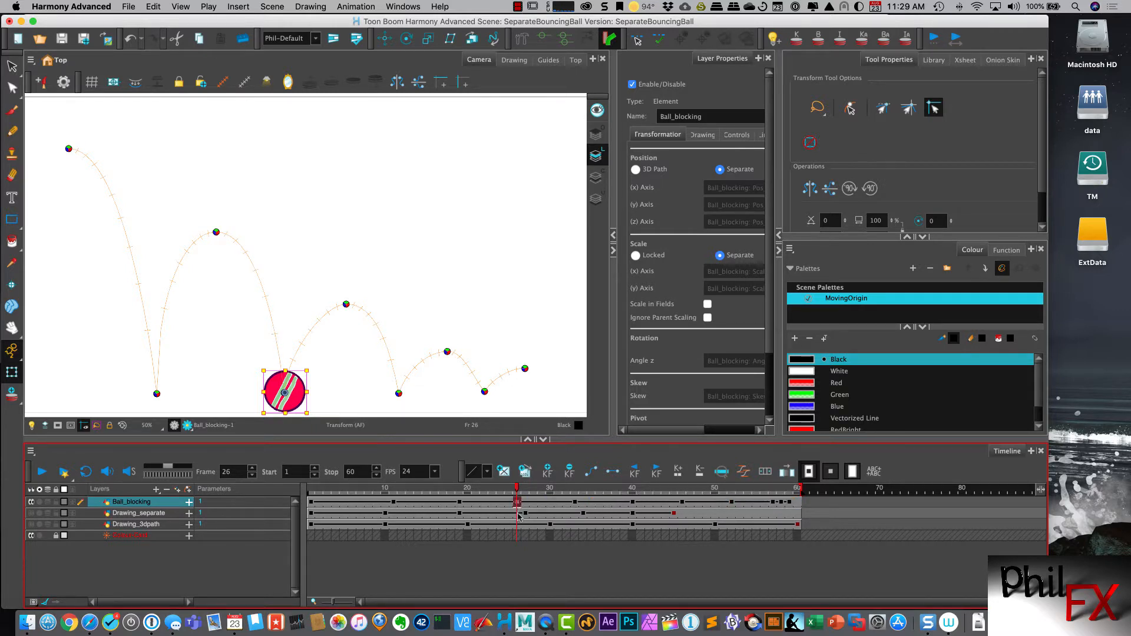
pyautogui.click(576, 503)
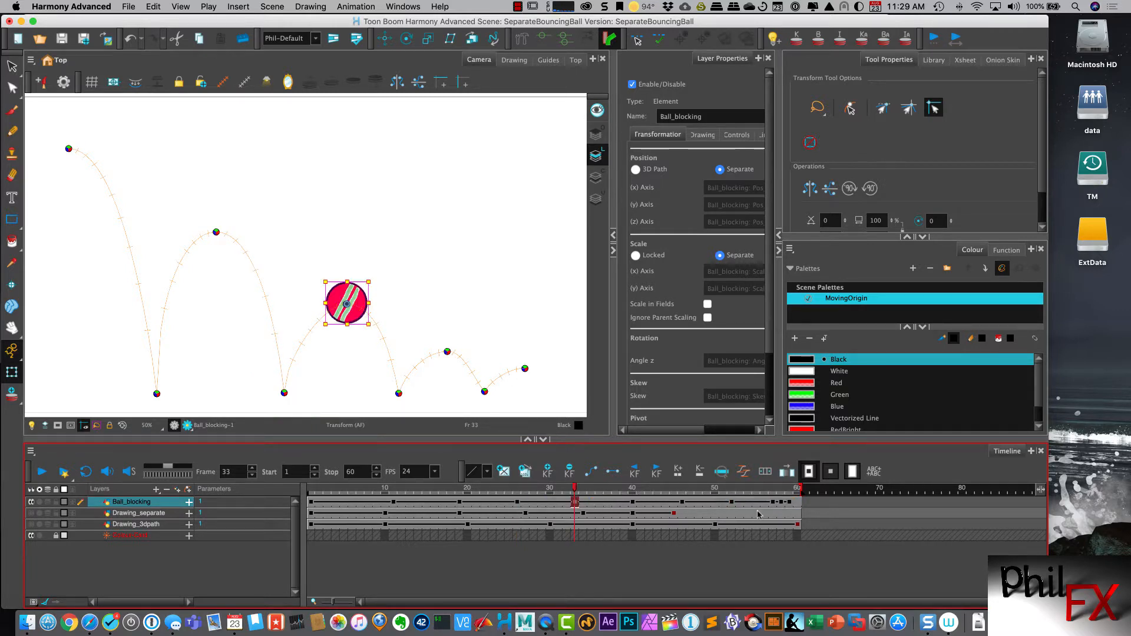
pyautogui.keyDown('shift'); pyautogui.click(797, 503); pyautogui.keyUp('shift')
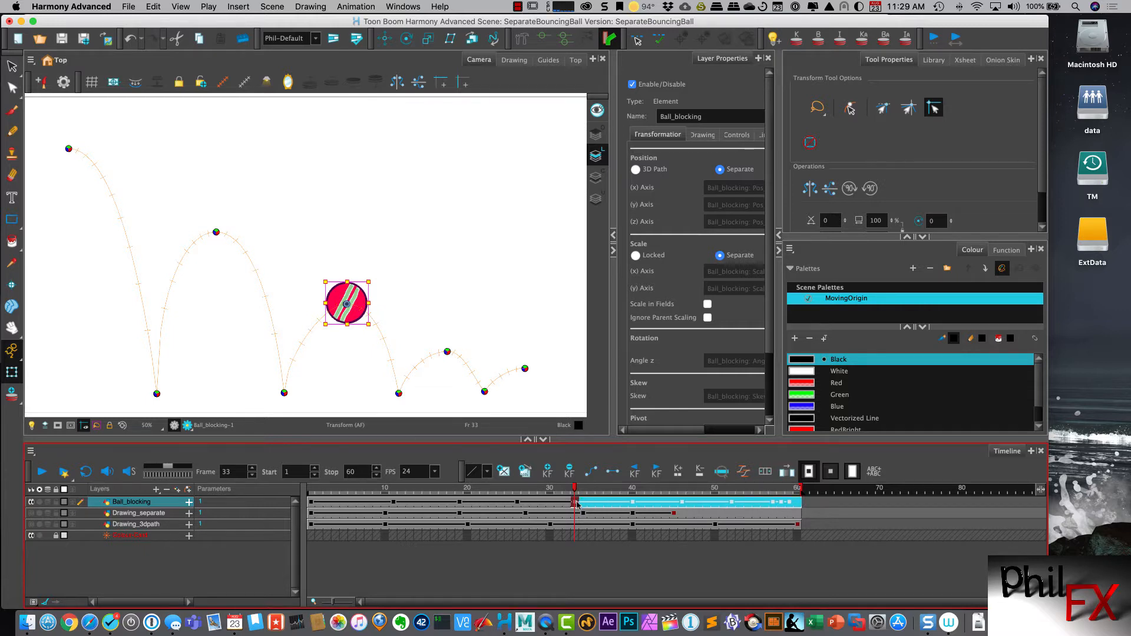
pyautogui.moveTo(575, 503); pyautogui.dragTo(567, 504)
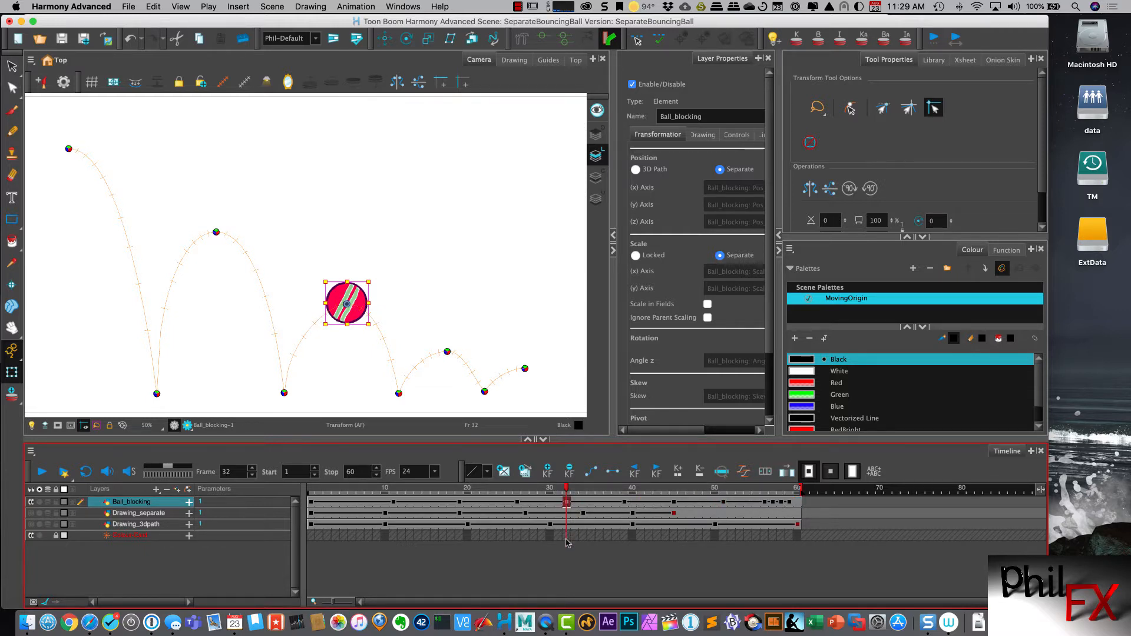
# Shift the Ball_blocking keyframes from frame 39 onward back to frame 37, and those from frame 43 onward back to frame 41.
pyautogui.click(624, 503)
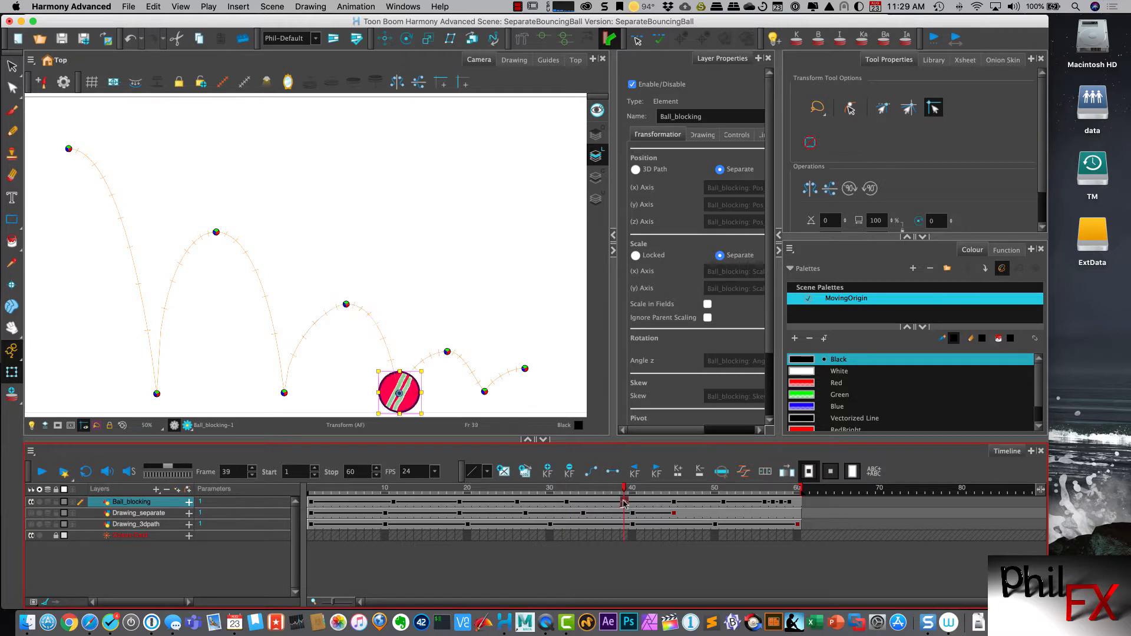
pyautogui.keyDown('shift'); pyautogui.click(794, 503); pyautogui.keyUp('shift')
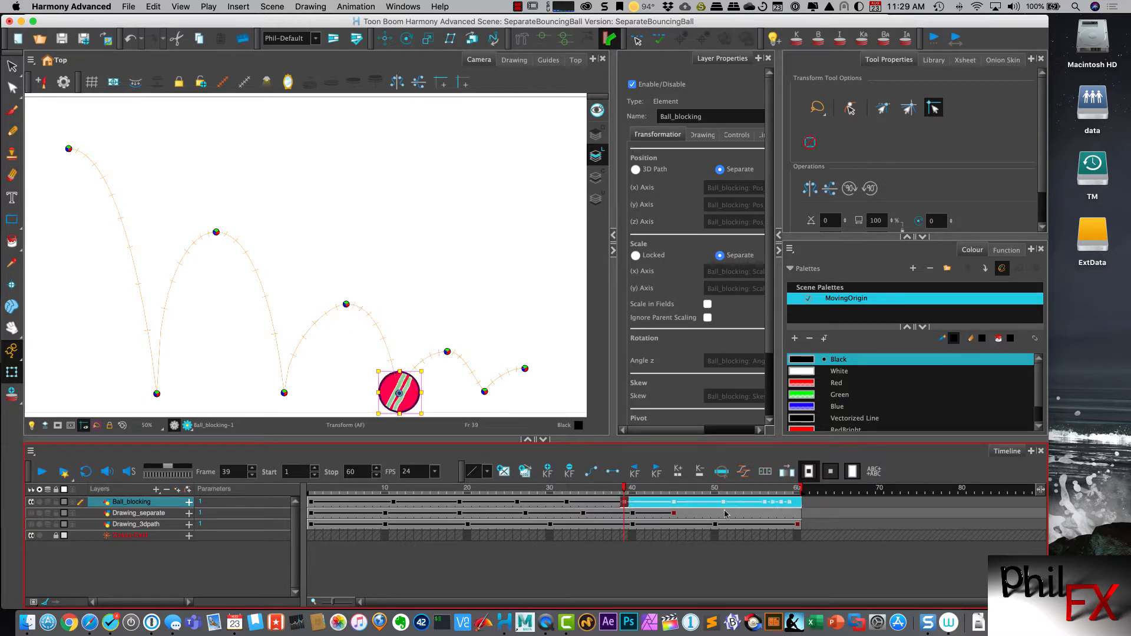
pyautogui.moveTo(625, 502); pyautogui.dragTo(609, 504)
pyautogui.click(657, 503)
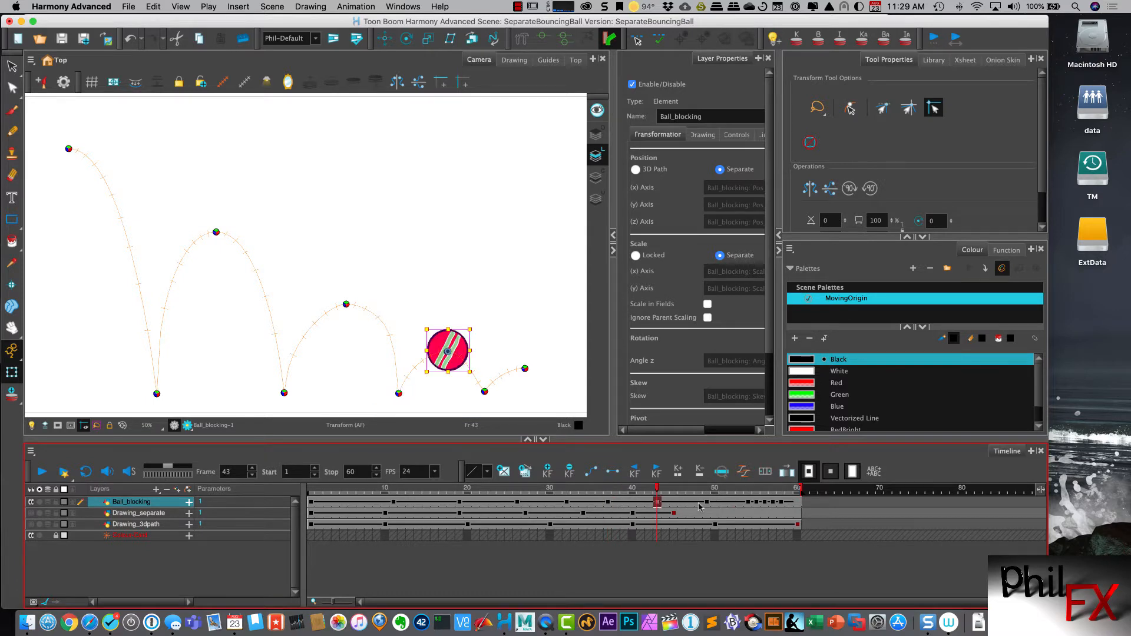
pyautogui.keyDown('shift'); pyautogui.click(796, 504); pyautogui.keyUp('shift')
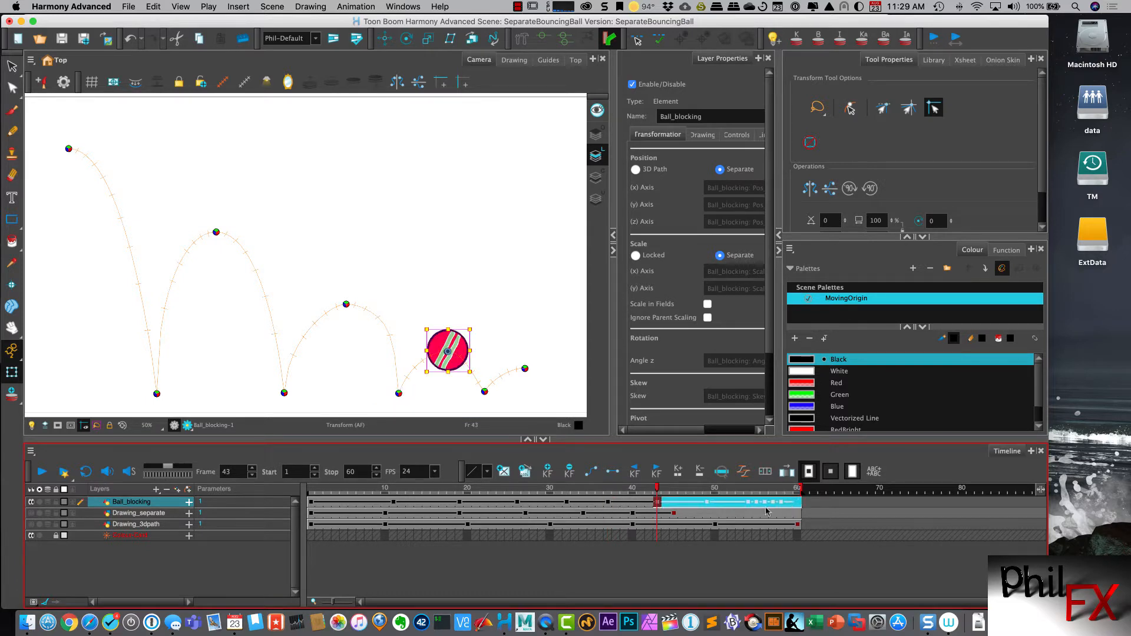
pyautogui.moveTo(657, 504); pyautogui.dragTo(641, 504)
# Shift the Ball_blocking keyframes from frame 47 onward back to frame 44, and those from frame 49 onward back to frame 46.
pyautogui.click(691, 504)
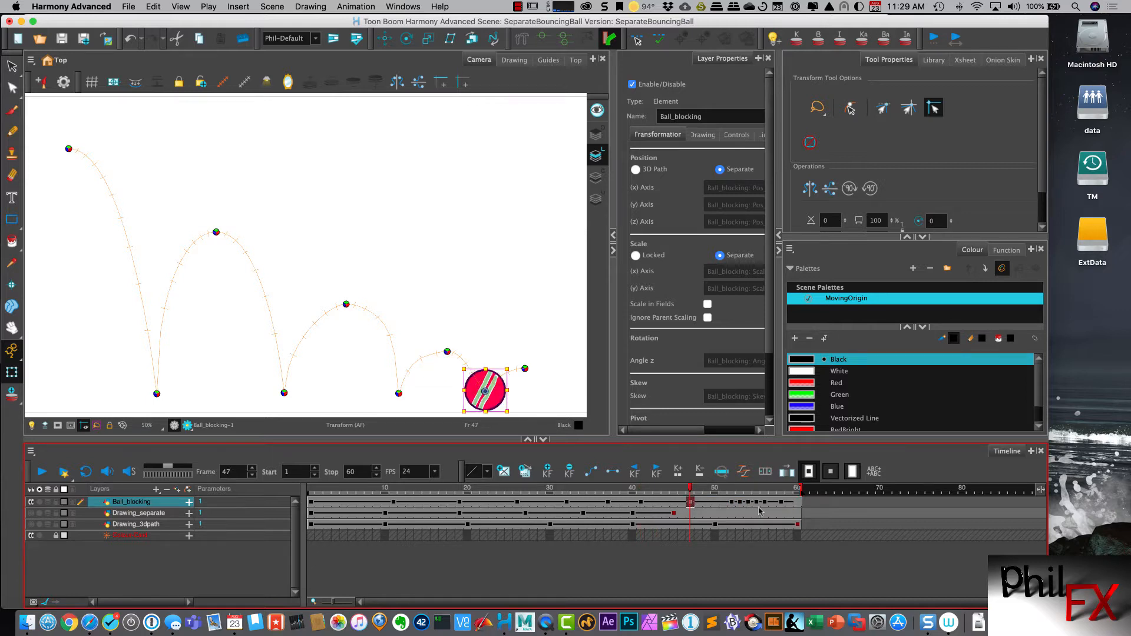
pyautogui.keyDown('shift'); pyautogui.click(800, 504); pyautogui.keyUp('shift')
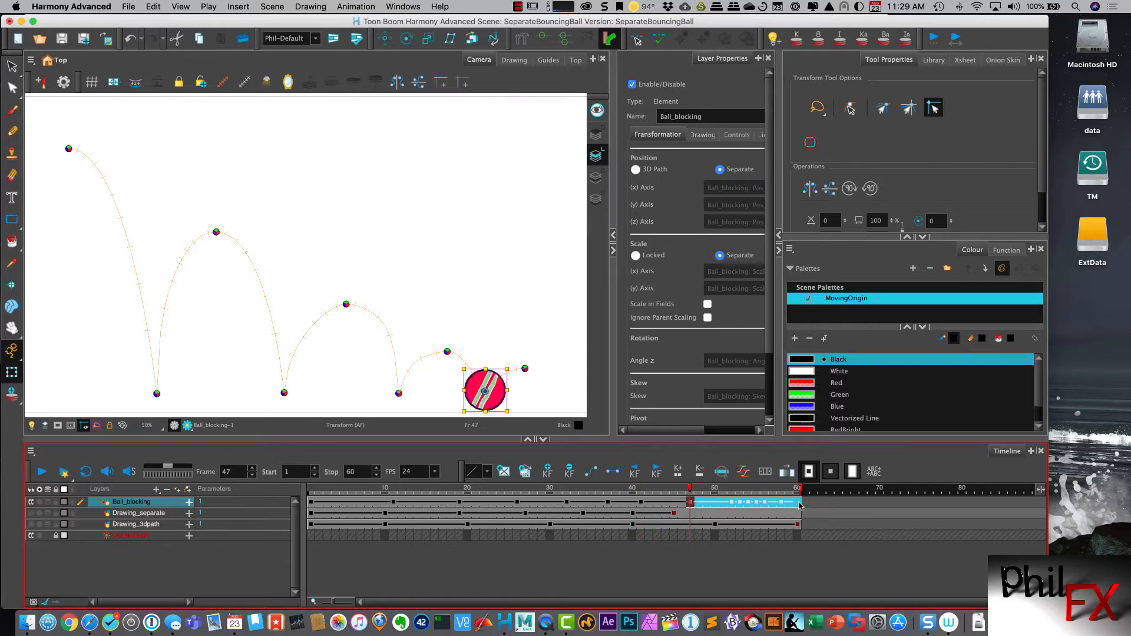
pyautogui.moveTo(691, 504); pyautogui.dragTo(666, 505)
pyautogui.click(707, 503)
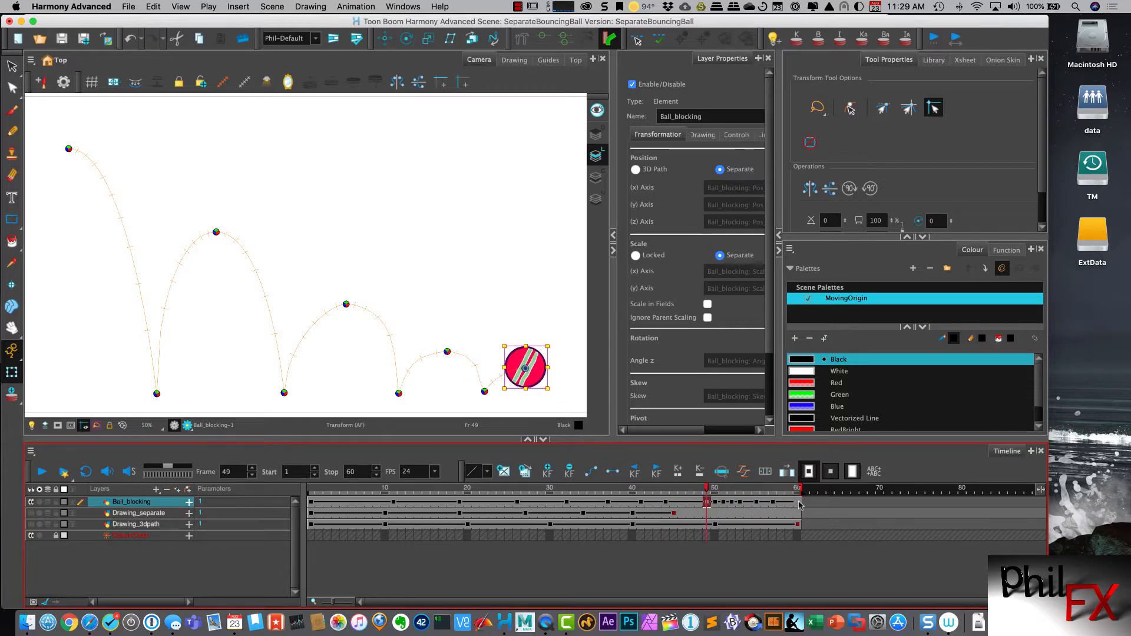
pyautogui.moveTo(800, 504); pyautogui.dragTo(684, 504)
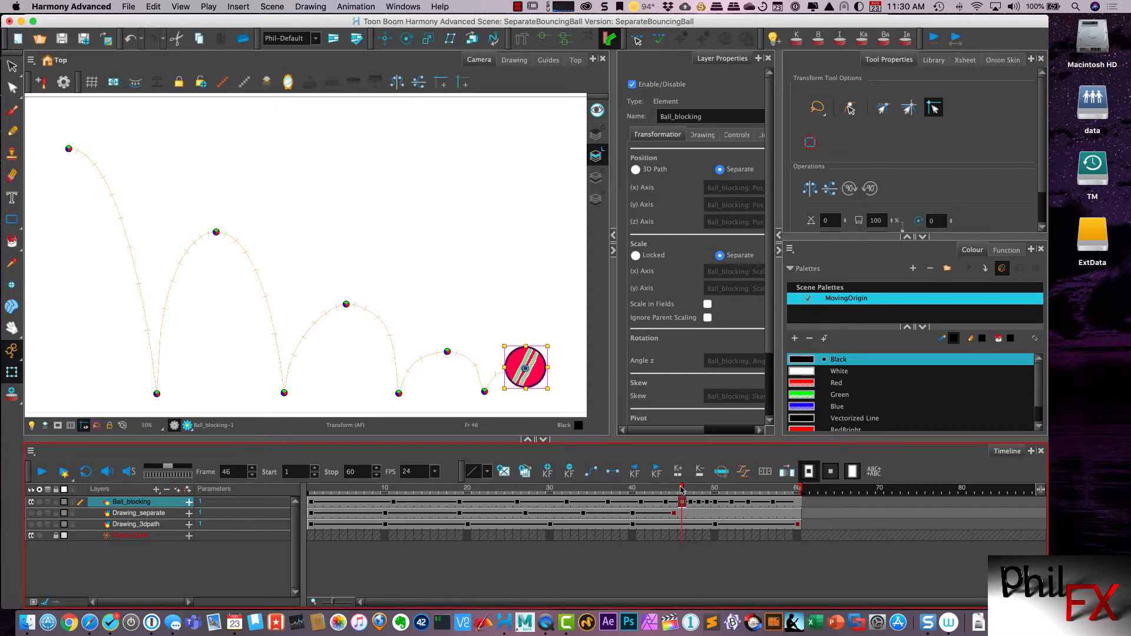
# Play the retimed bounce in a loop from frame 1, stop the playback and return to frame 1.
pyautogui.moveTo(681, 490); pyautogui.dragTo(311, 490)
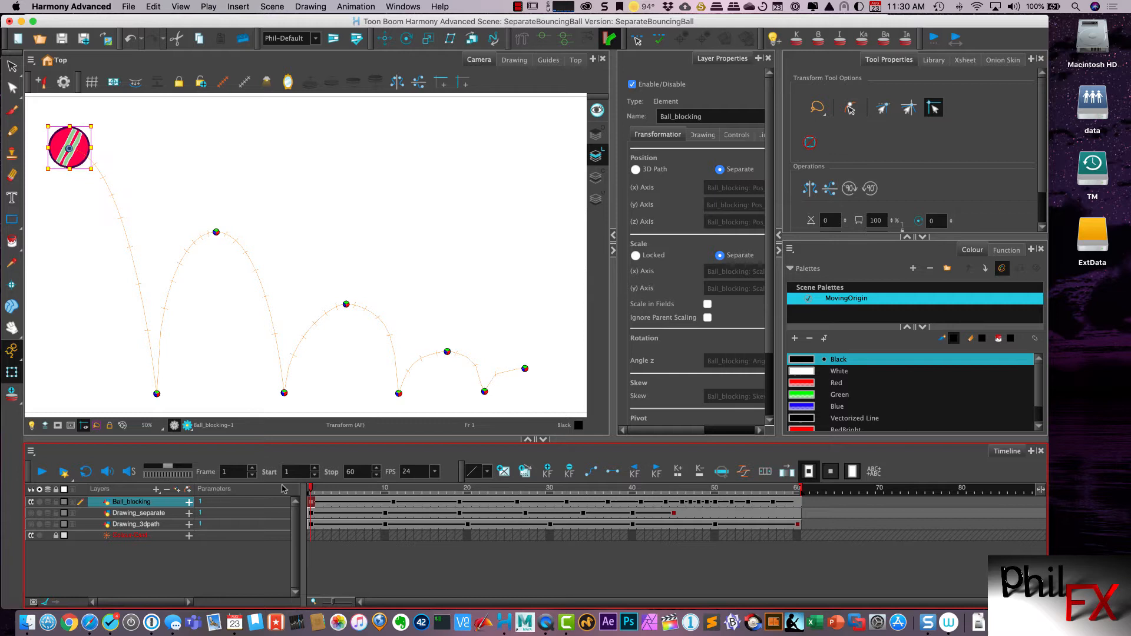
pyautogui.click(86, 471)
pyautogui.click(42, 471)
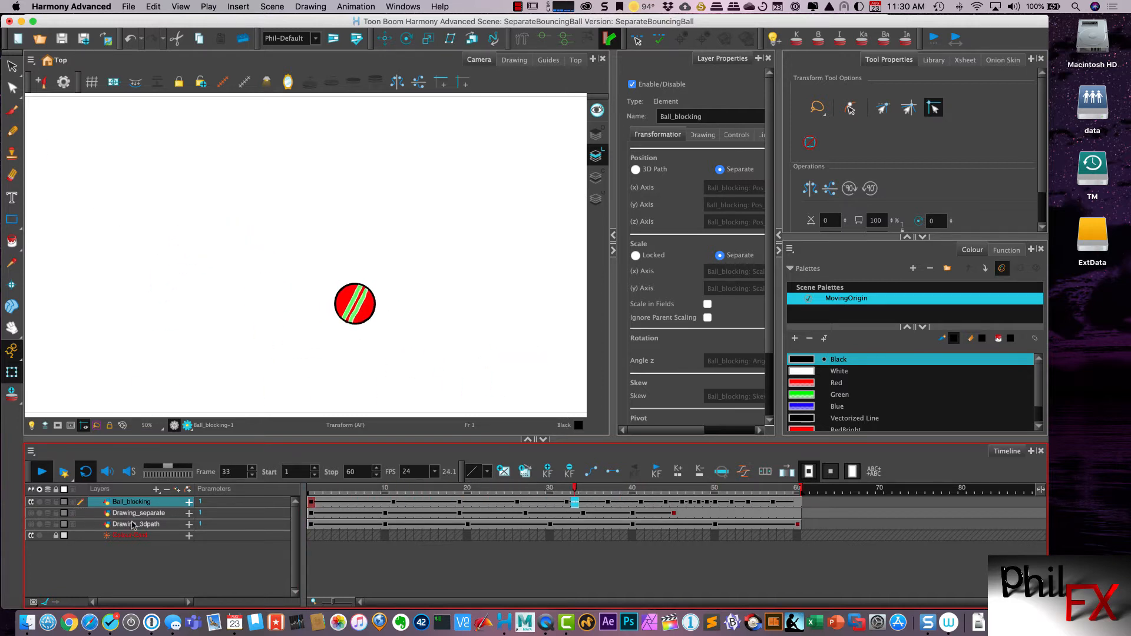
pyautogui.click(86, 471)
pyautogui.click(42, 472)
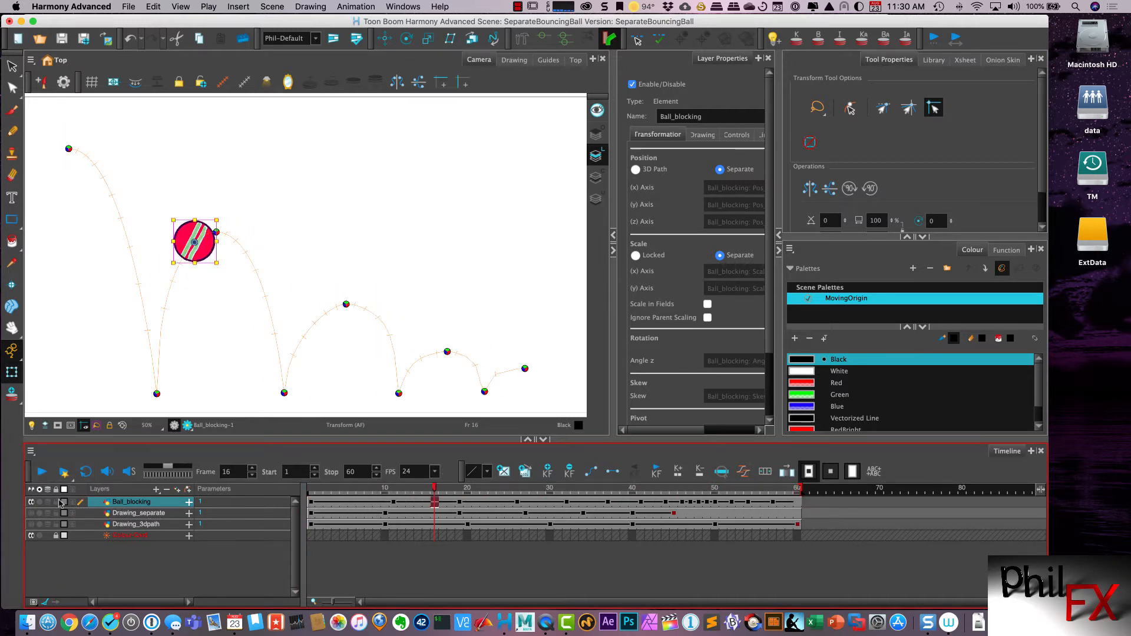
pyautogui.moveTo(436, 488); pyautogui.dragTo(309, 489)
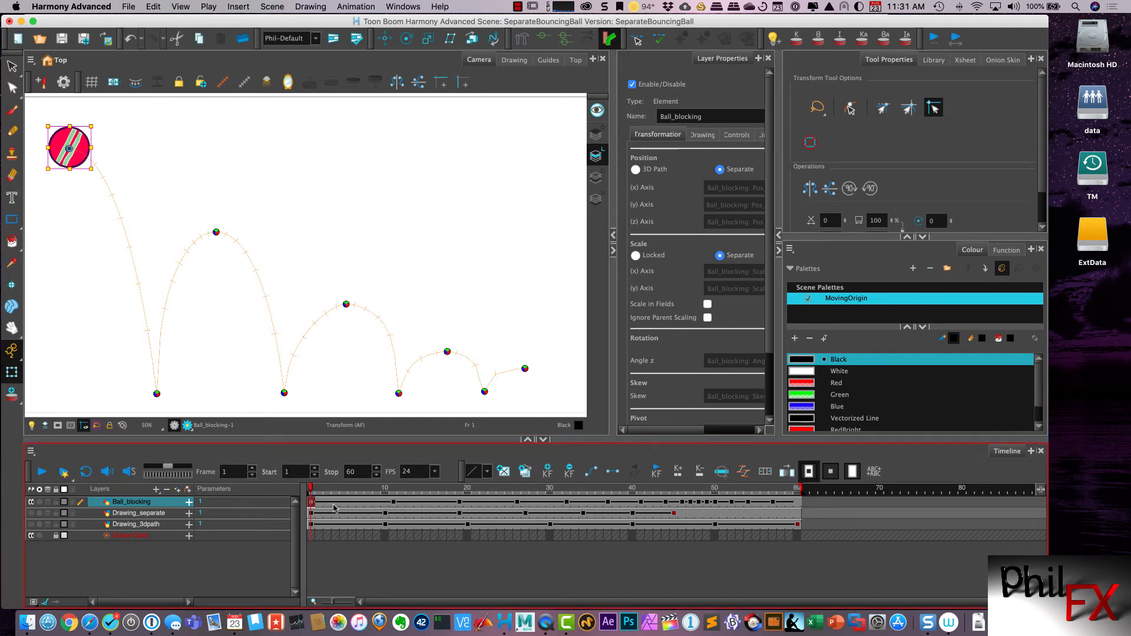
pyautogui.click(743, 471)
pyautogui.moveTo(561, 177); pyautogui.dragTo(508, 115)
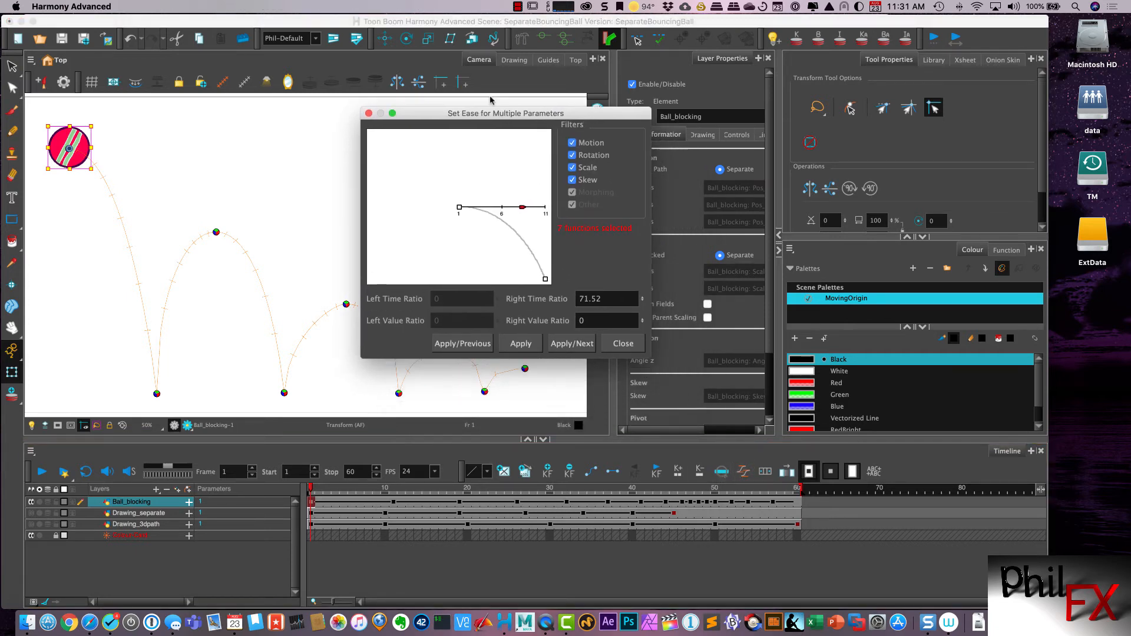
pyautogui.click(369, 113)
# Expand the Ball_blocking parameters, examine the Position: Pos x curve in the Bezier Editor and close the editor.
pyautogui.click(189, 503)
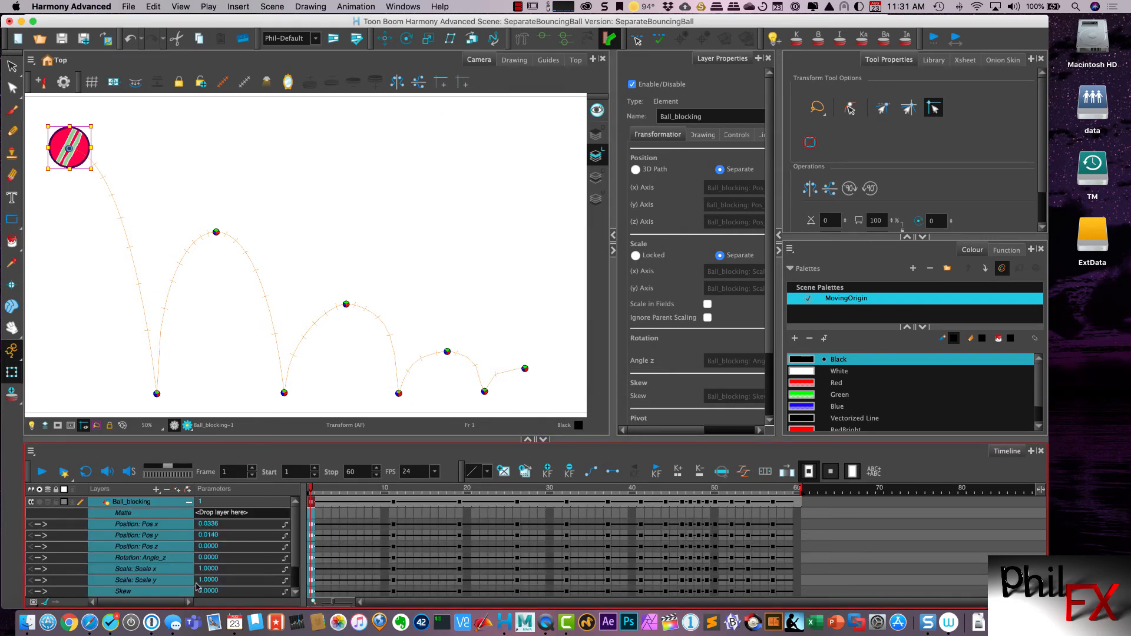
pyautogui.click(183, 527)
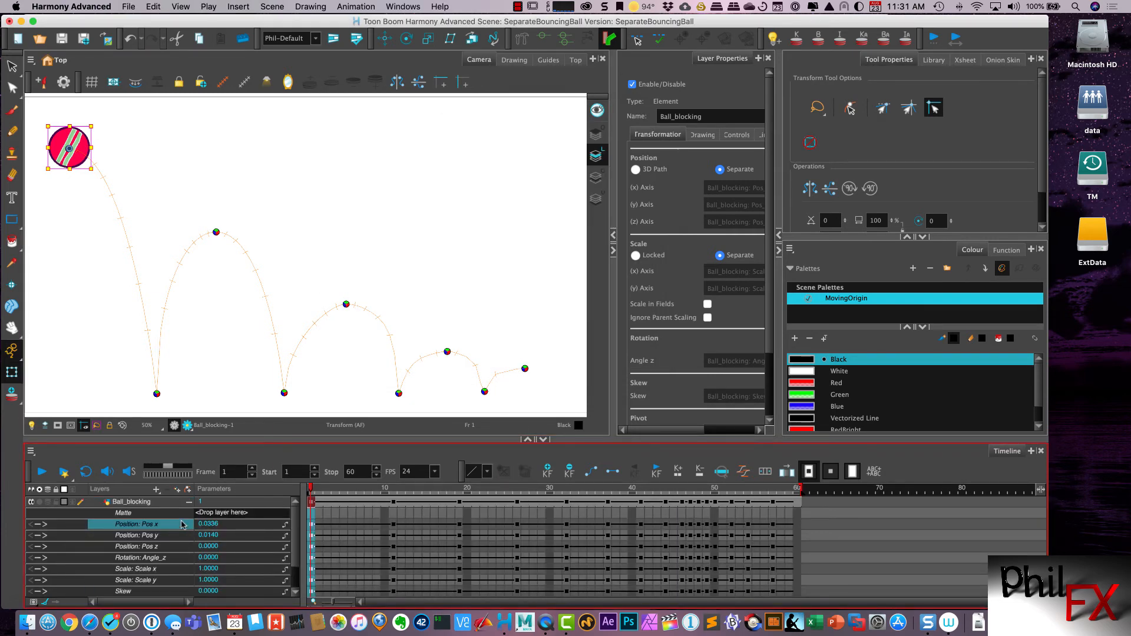
pyautogui.doubleClick(182, 526)
pyautogui.moveTo(478, 177); pyautogui.dragTo(414, 89)
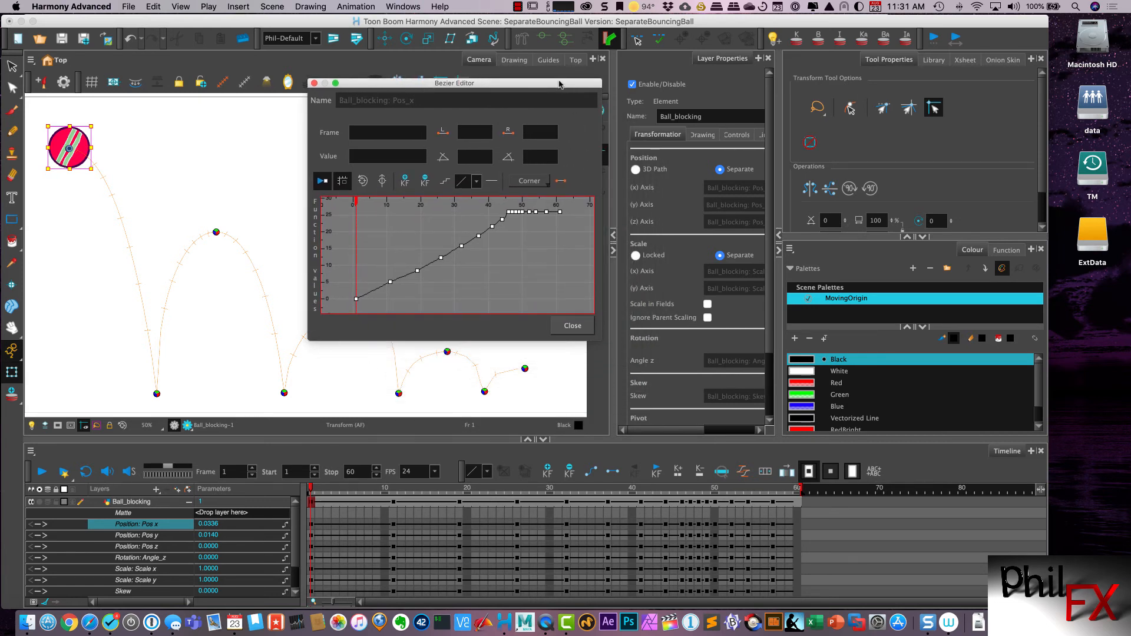
pyautogui.moveTo(560, 84); pyautogui.dragTo(619, 51)
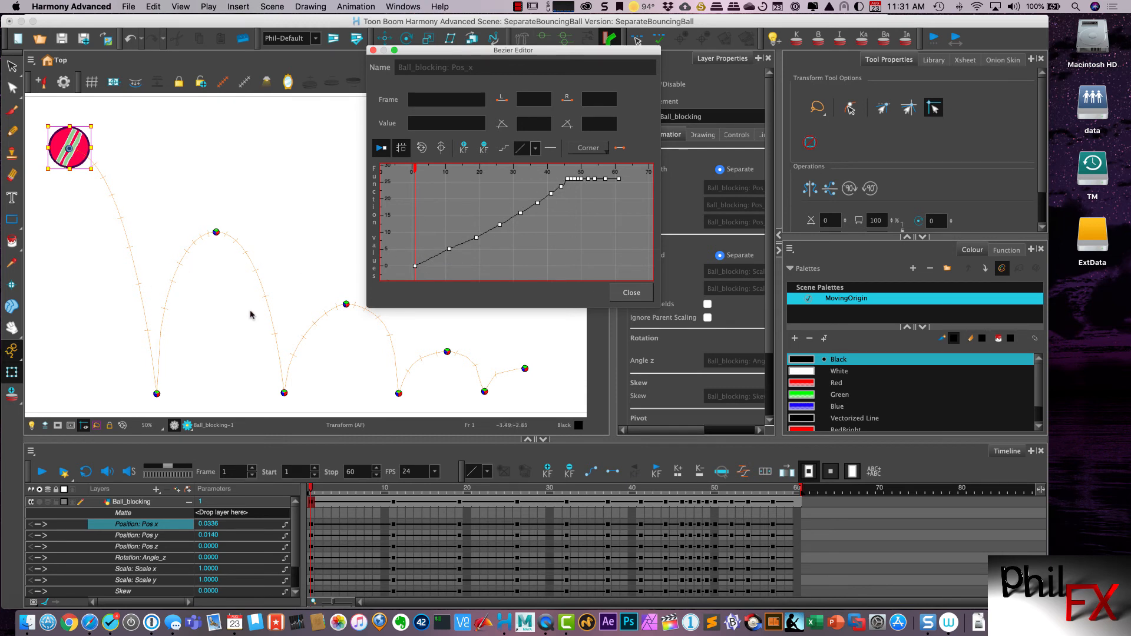
pyautogui.click(373, 50)
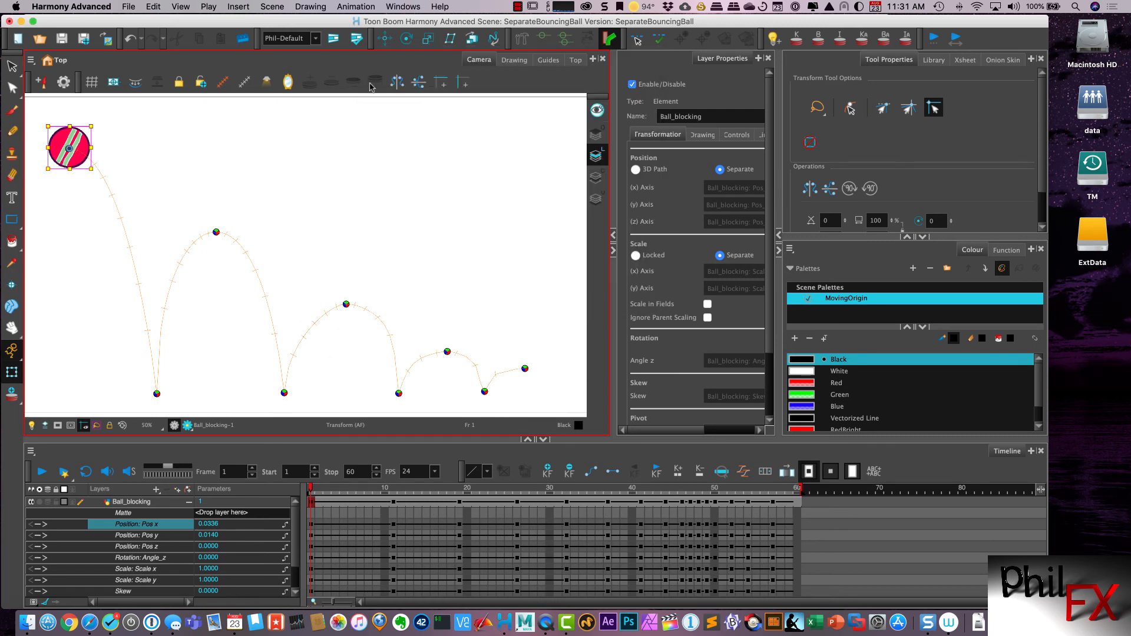